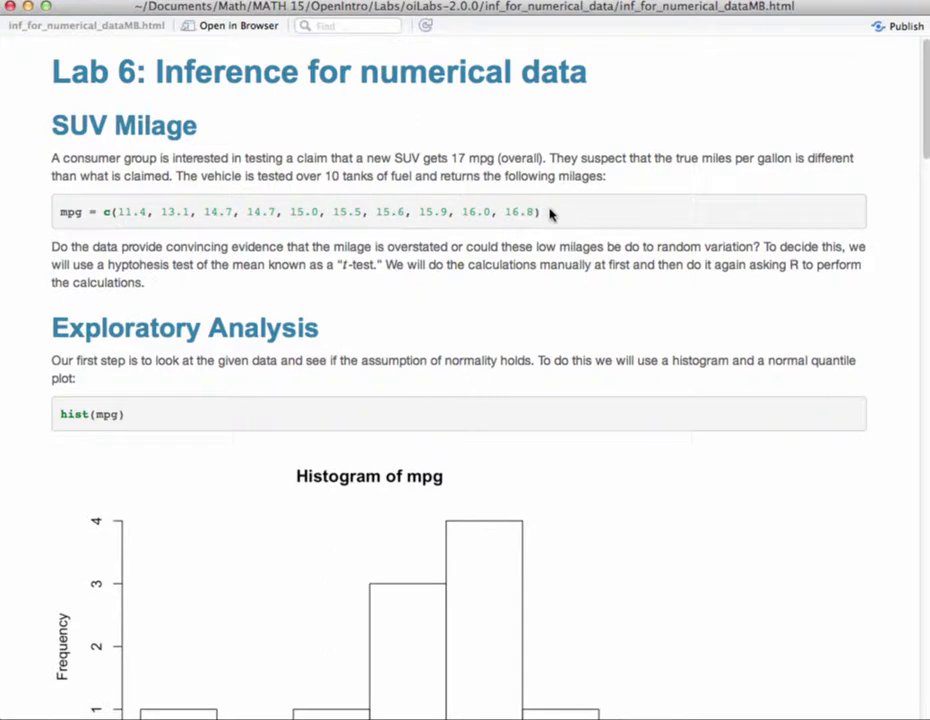
Copy the line defining the mpg vector from the Lab 6 handout and switch to assignment7.Rmd in RStudio
left_click_drag(183, 224, 58, 214)
key("super+c")
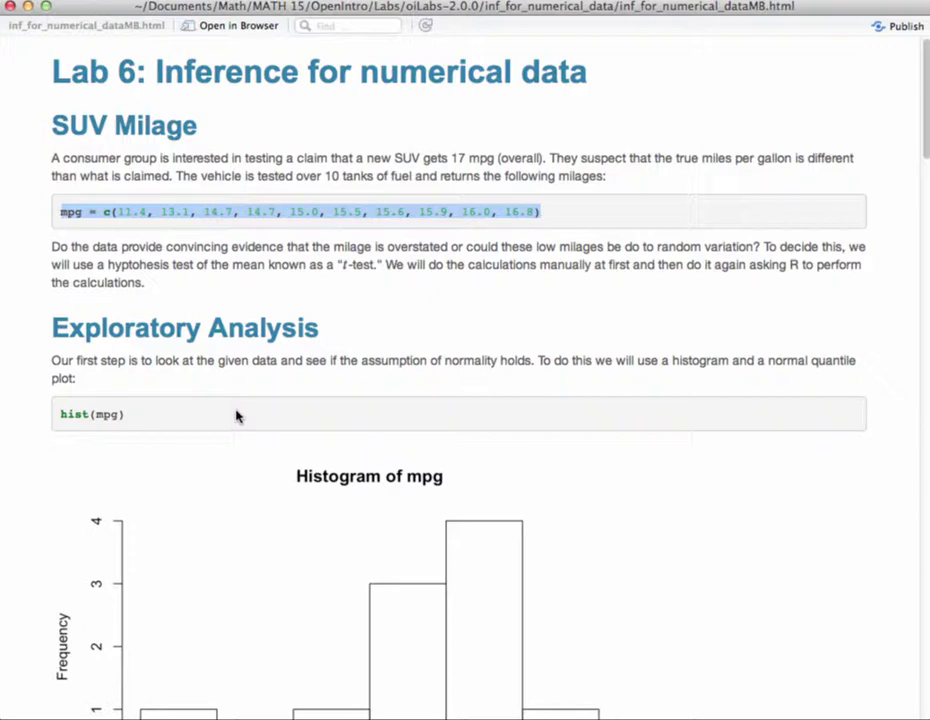
key("super+Tab")
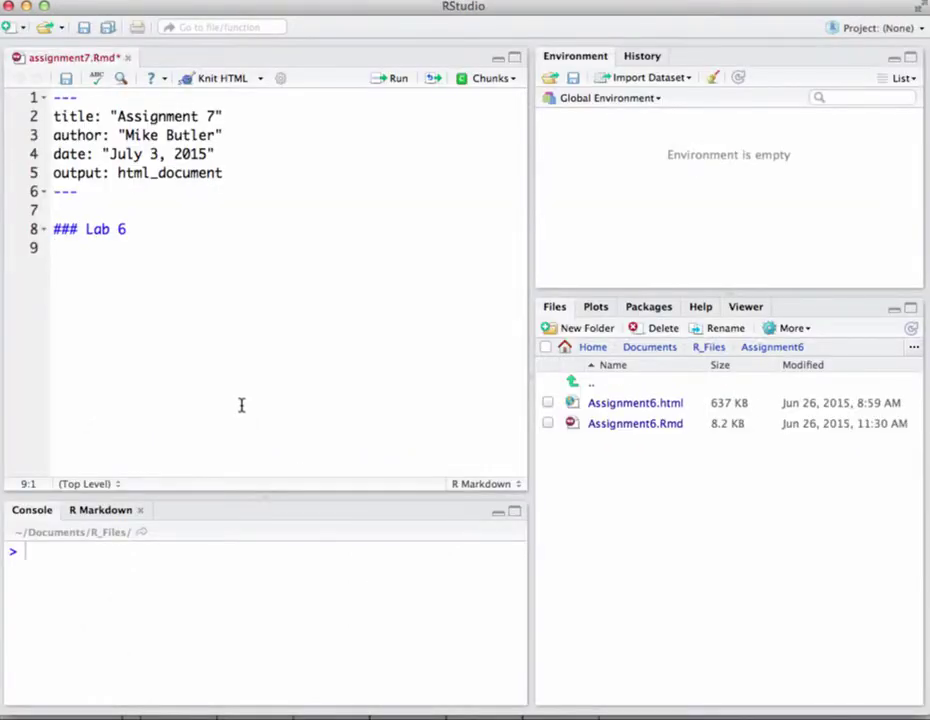
Insert an R chunk under the Lab 6 heading, paste the copied mpg vector into it and run that line
left_click(491, 88)
left_click(482, 107)
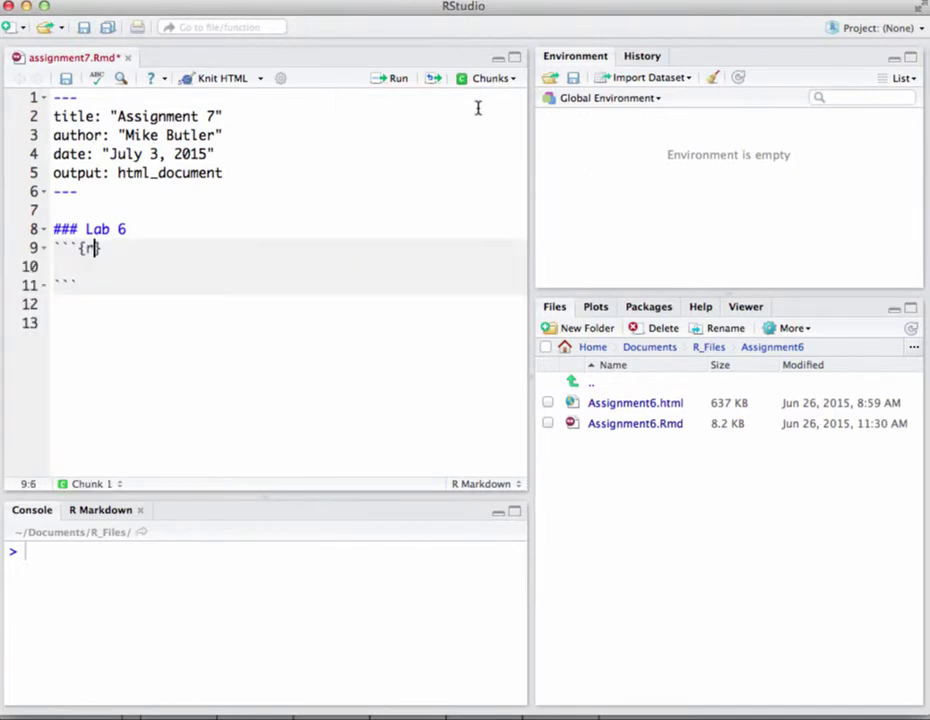
left_click(77, 264)
key("super+v")
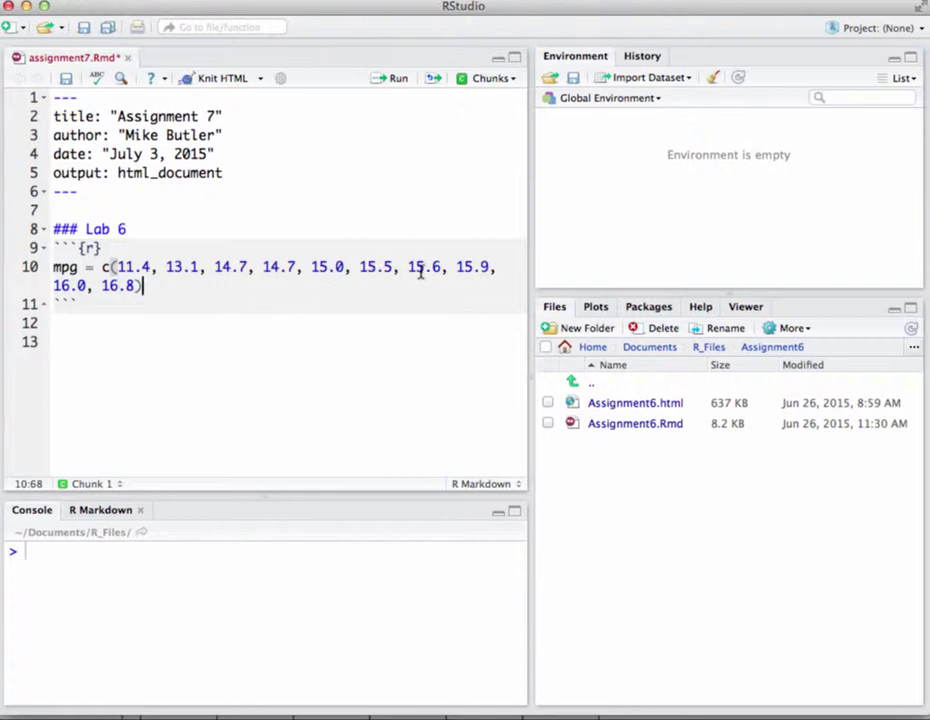
left_click(394, 78)
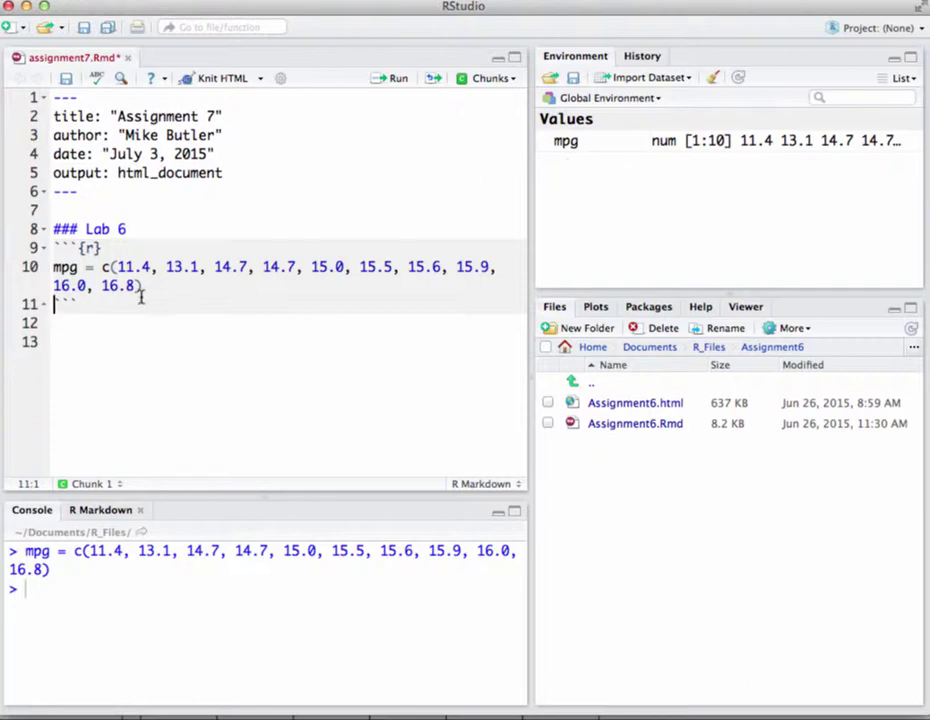
left_click(72, 322)
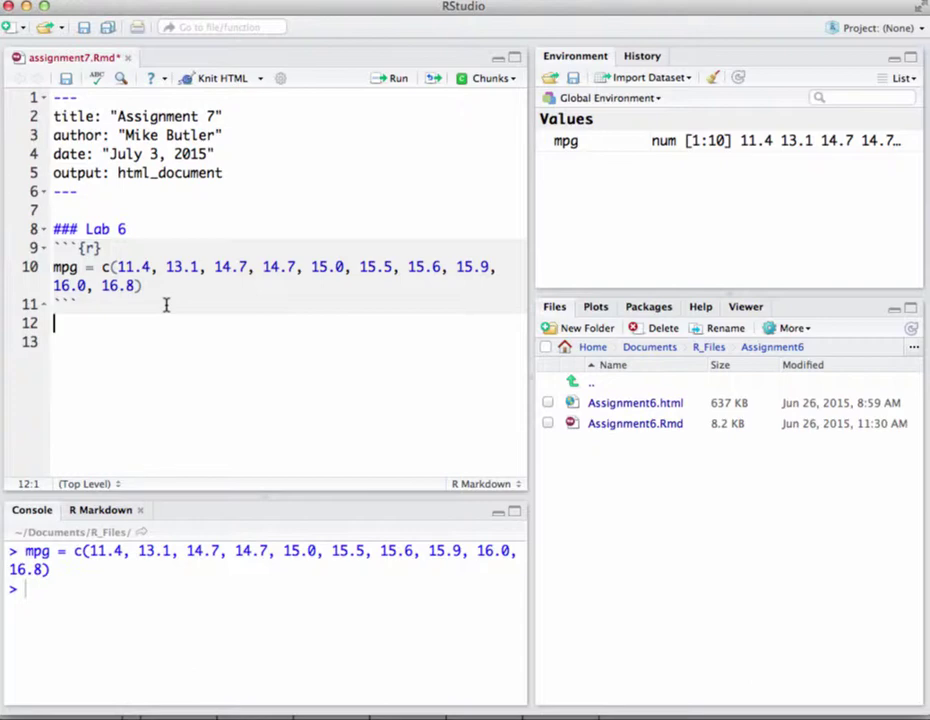
Following the handout's Exploratory Analysis section, add hist(mpg) on a new line below the mpg vector in the chunk
key("super+grave")
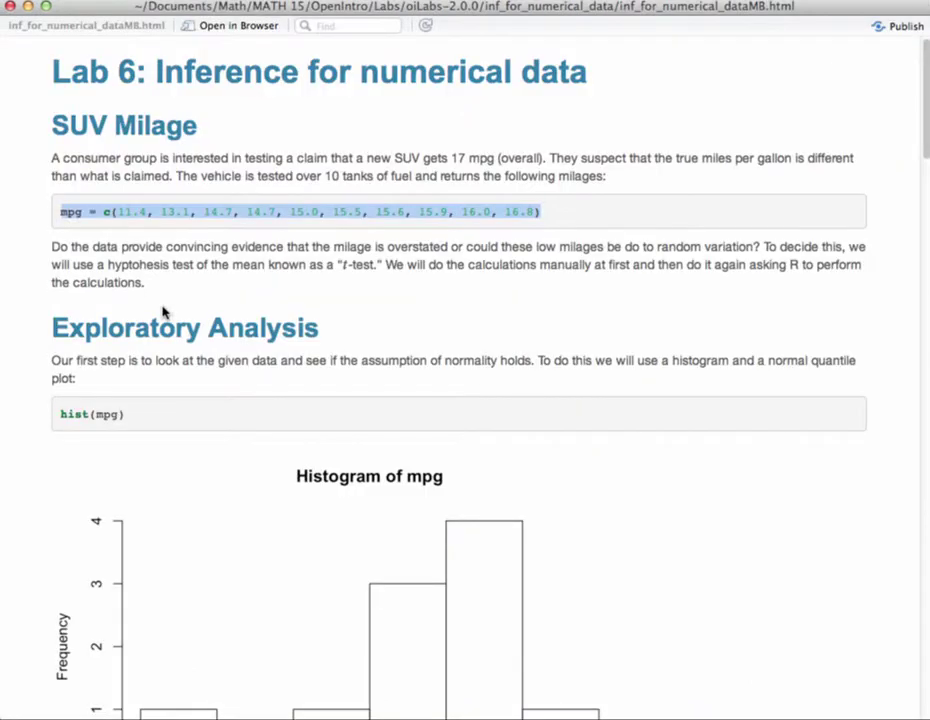
left_click_drag(224, 310, 228, 317)
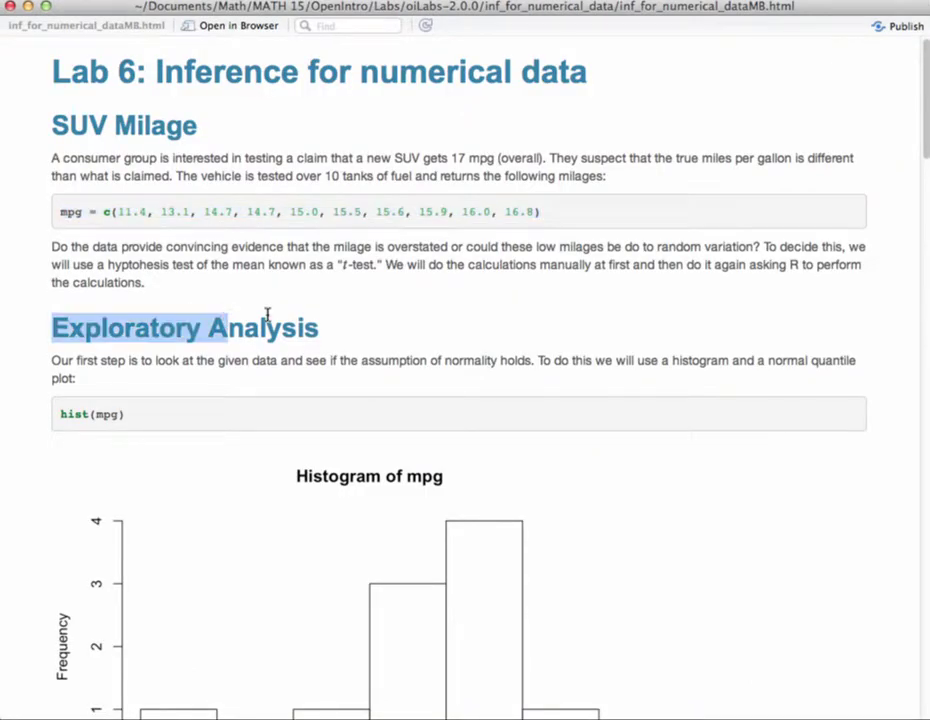
left_click(185, 352)
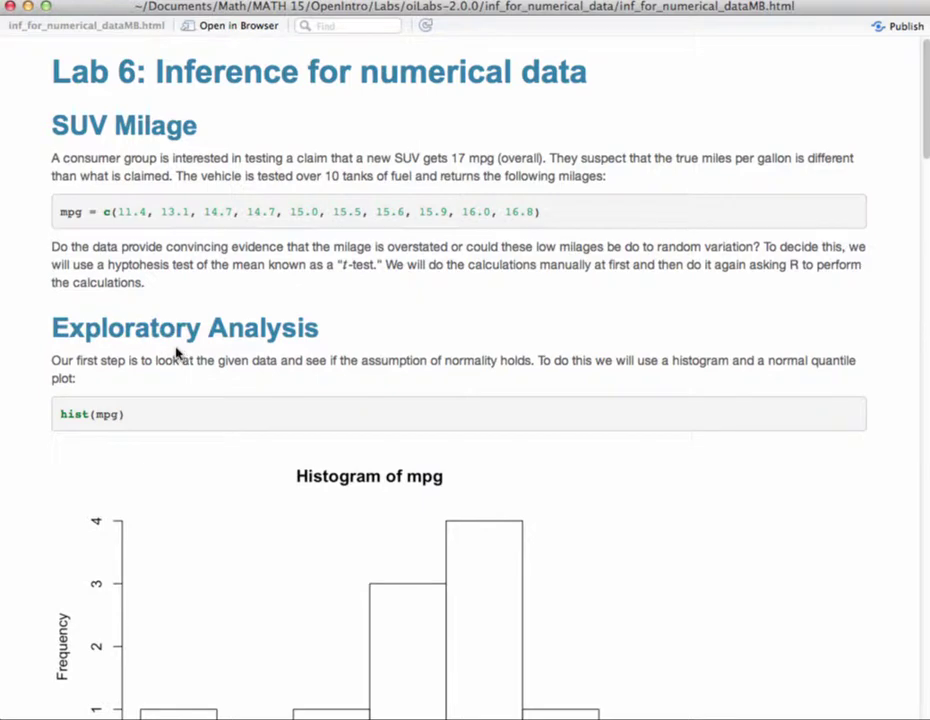
key("super+grave")
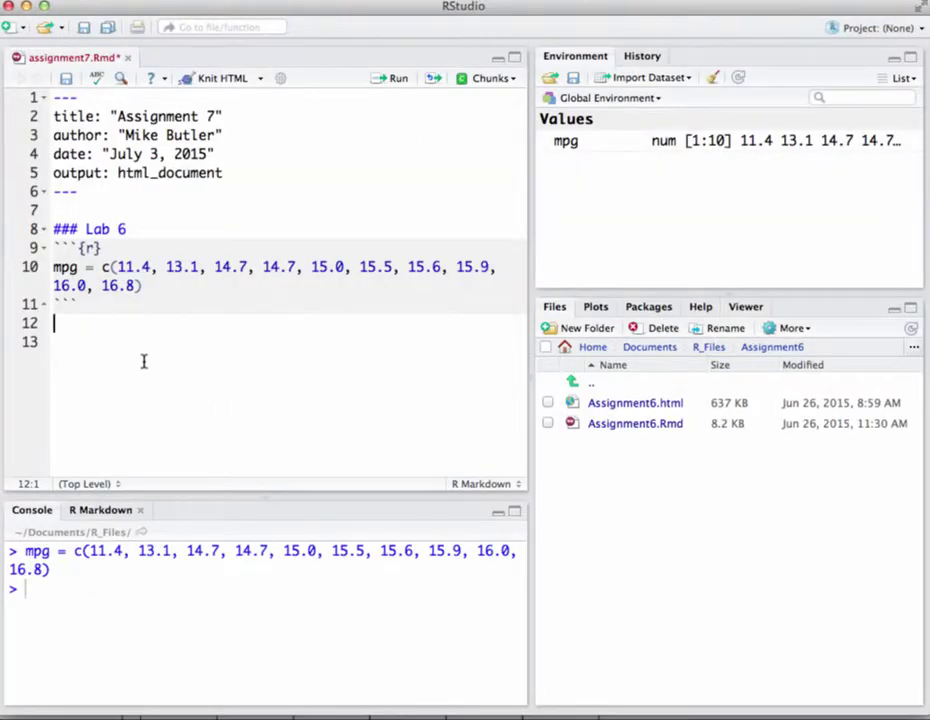
key("Up")
key("Up")
key("Up")
key("Right")
key("Right")
key("Right")
key("Right")
key("Right")
key("Right")
key("Right")
key("Right")
key("Right")
key("Right")
key("Right")
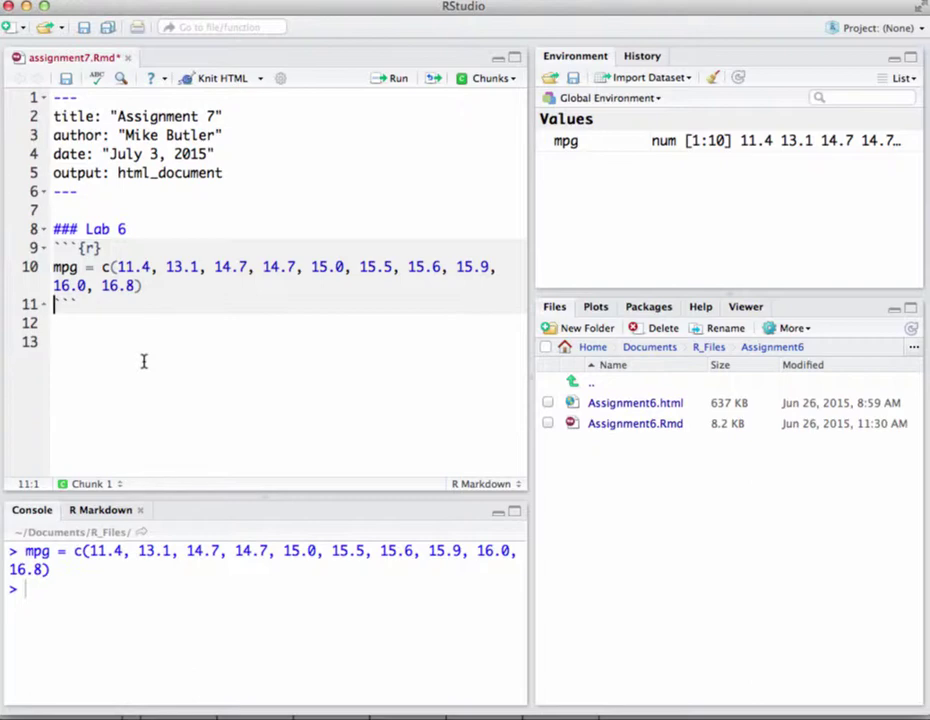
key("Return")
key("Up")
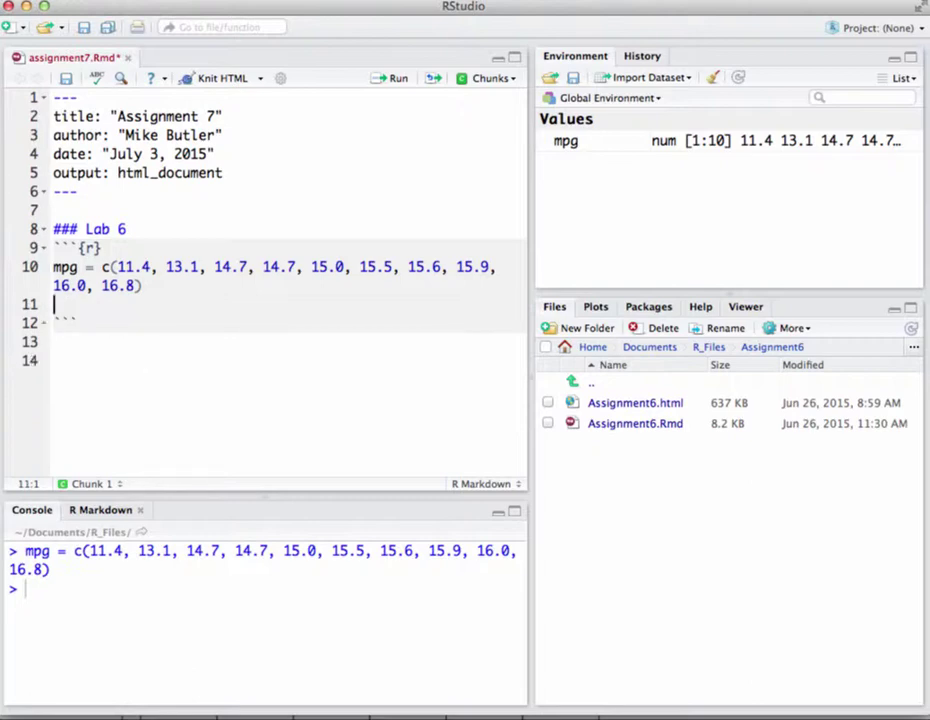
type("hist")
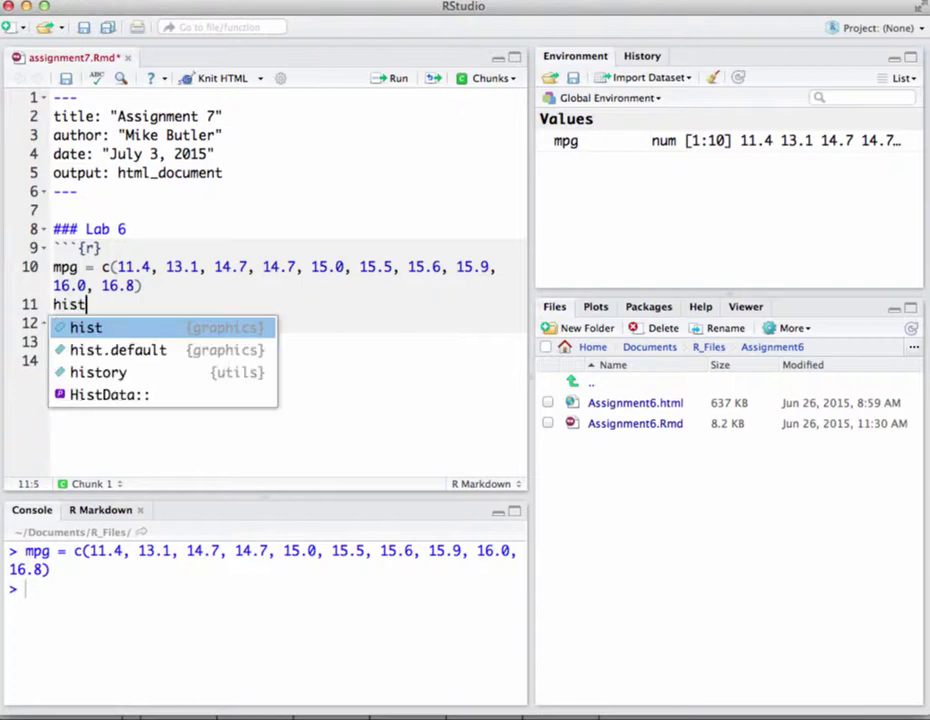
type("(mpg")
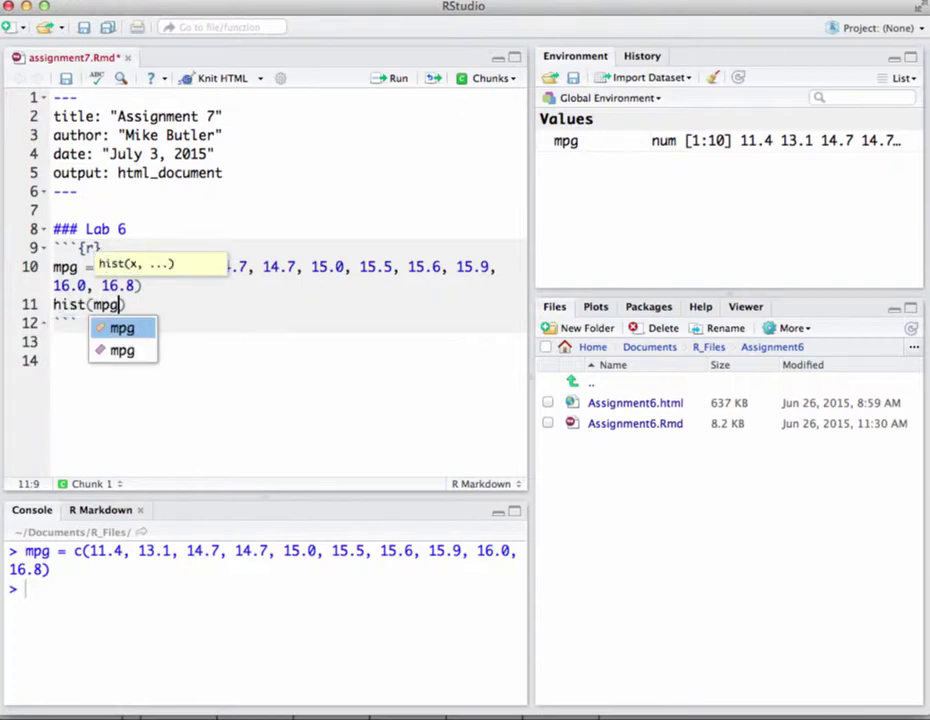
Run the hist(mpg) line to plot the histogram of the mileages
left_click(174, 291)
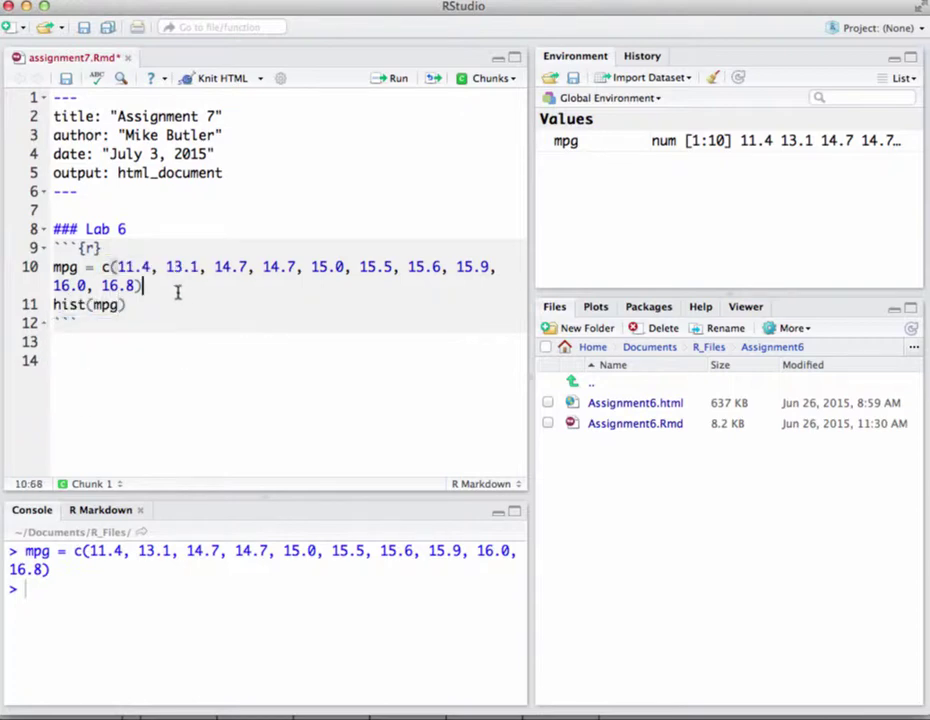
left_click(137, 300)
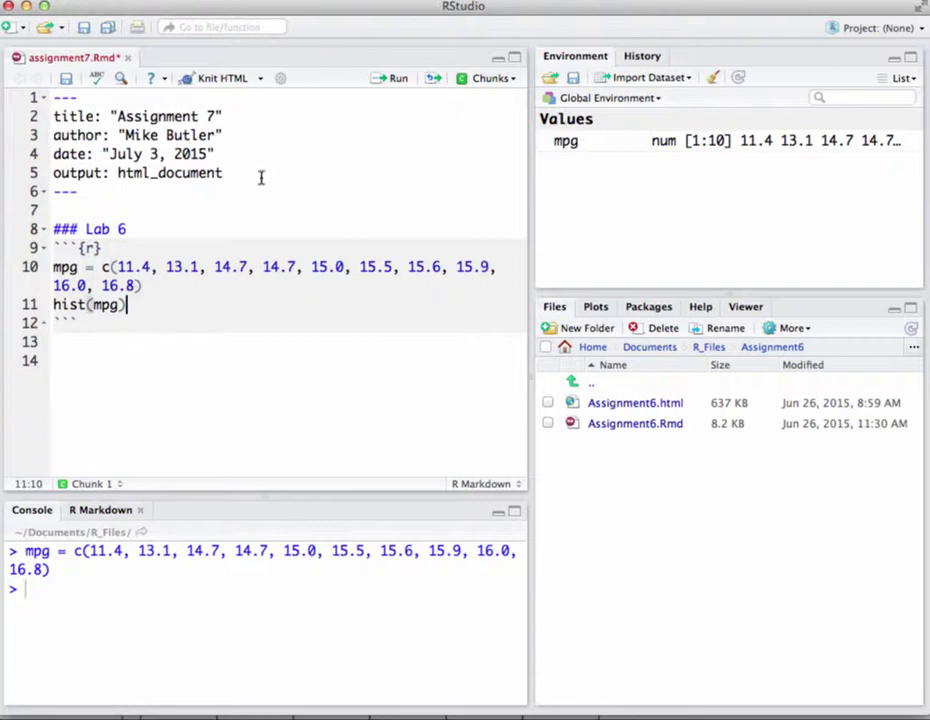
left_click(390, 79)
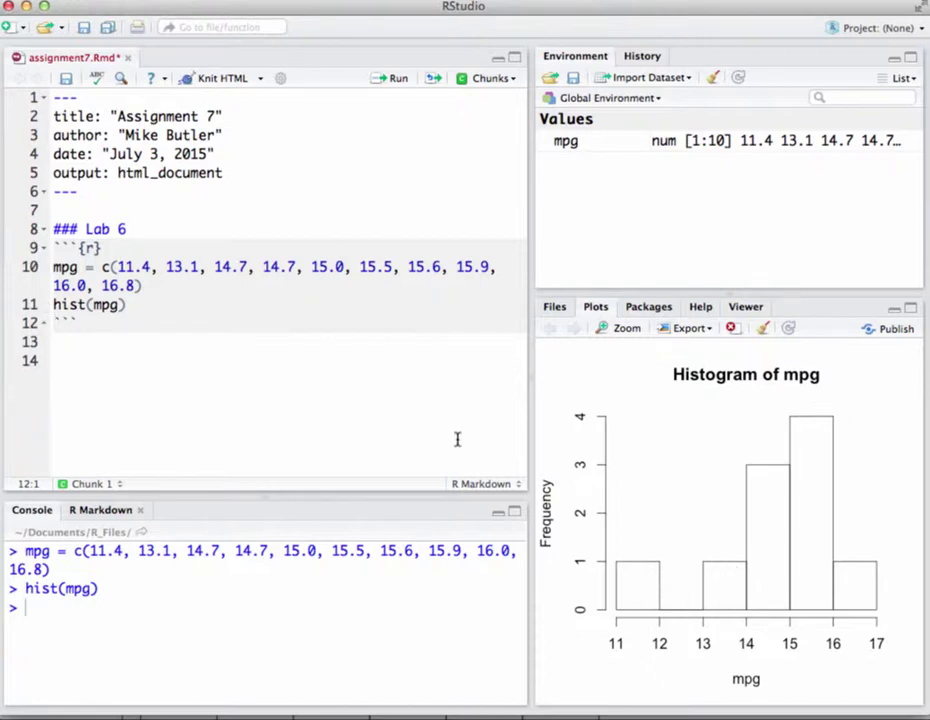
Add qqnorm(mpg) on a new line below the histogram command and run it to draw the normal quantile plot
left_click(146, 307)
key("Return")
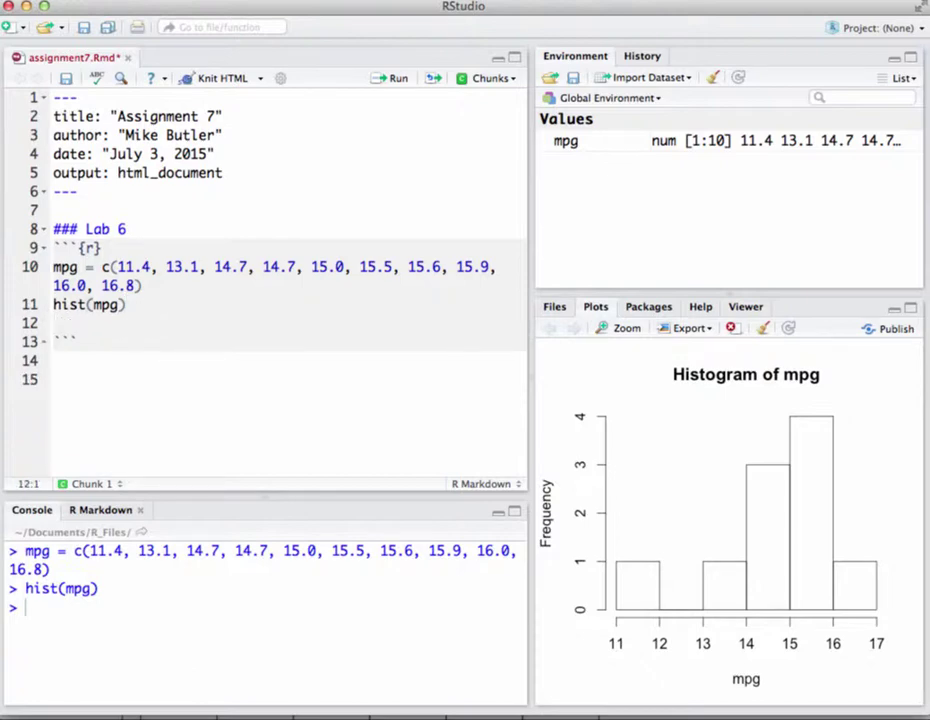
type("qqnorm(mp")
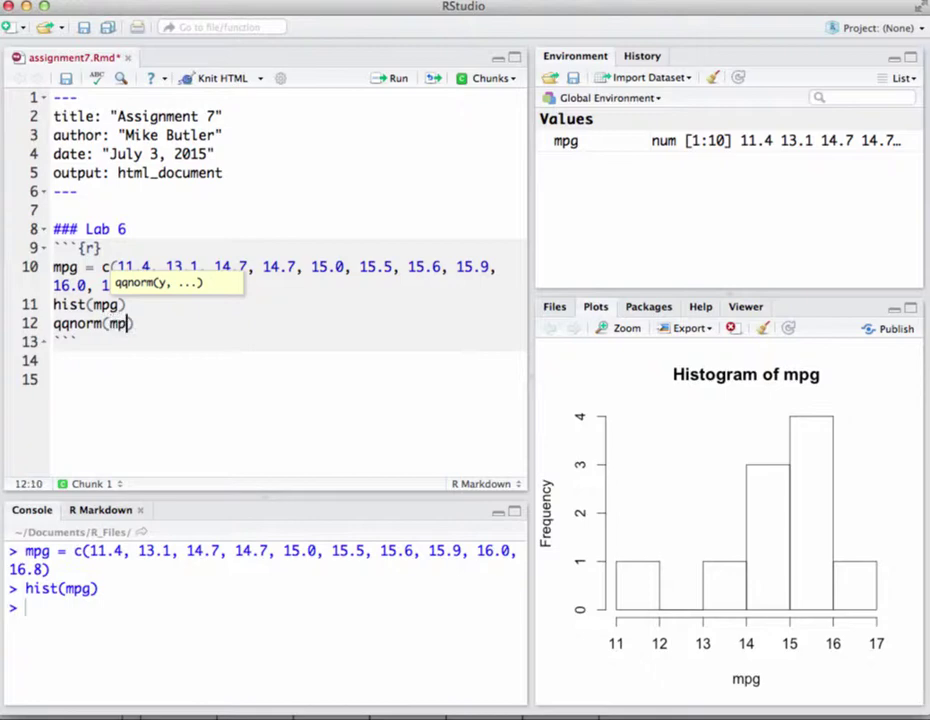
type("g")
left_click(229, 333)
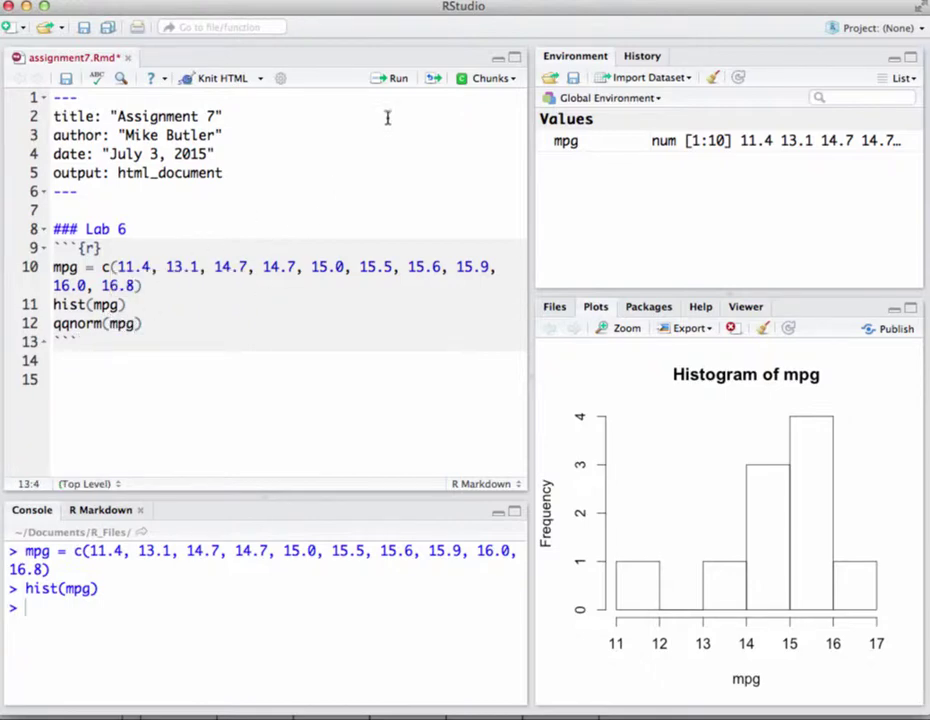
left_click(206, 311)
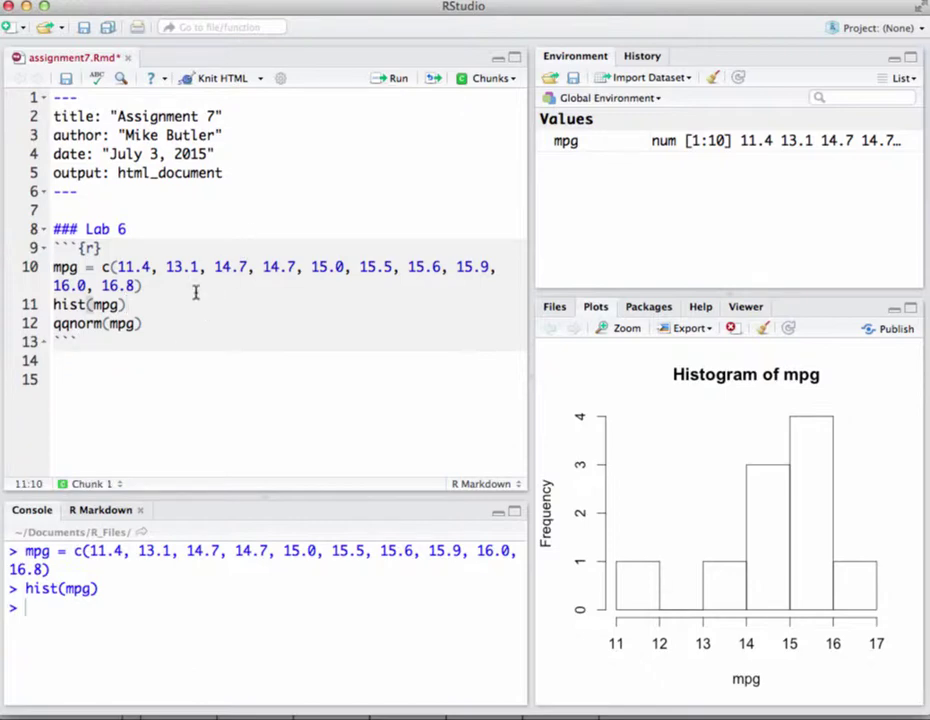
left_click(146, 318)
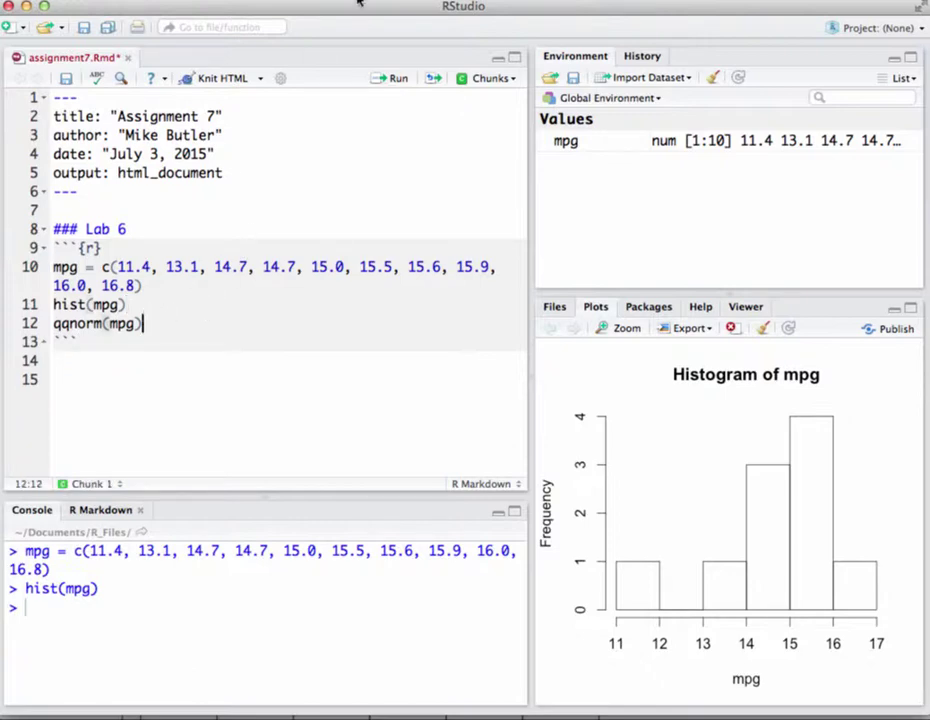
left_click(386, 78)
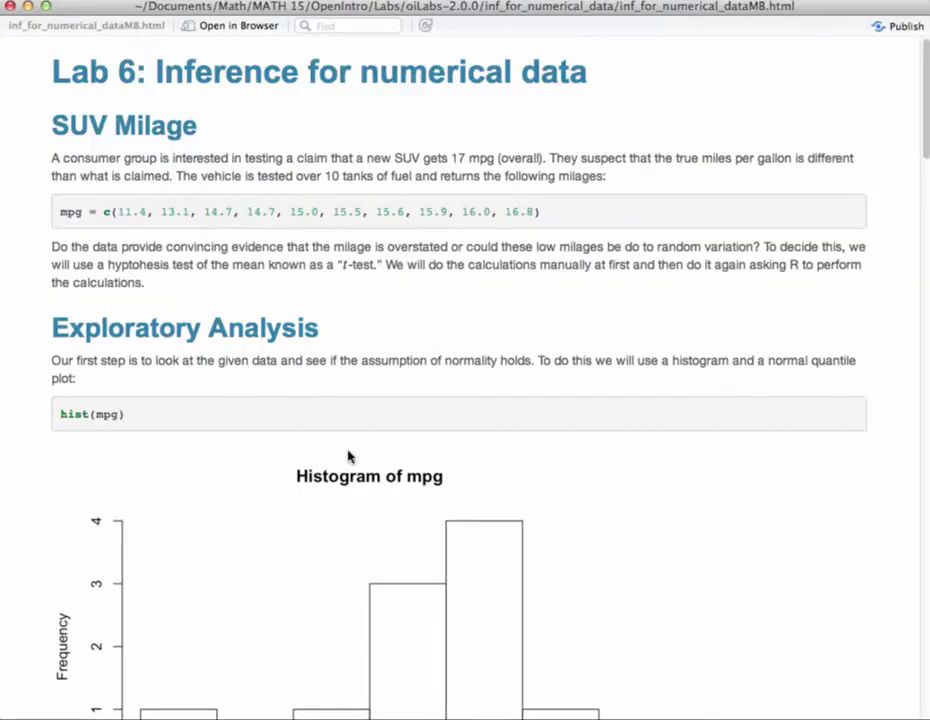
Copy the outlier z-score expression (11.4-mean(mpg))/sd(mpg) from the lab handout and return to the RStudio script
scroll(366, 370, "down", 10)
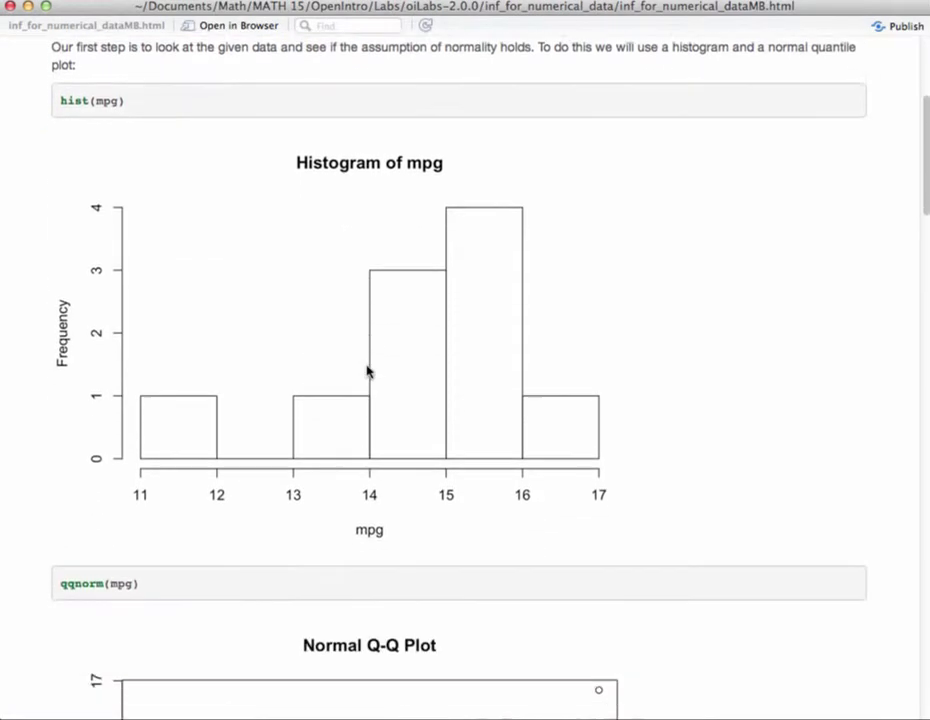
scroll(366, 370, "down", 8)
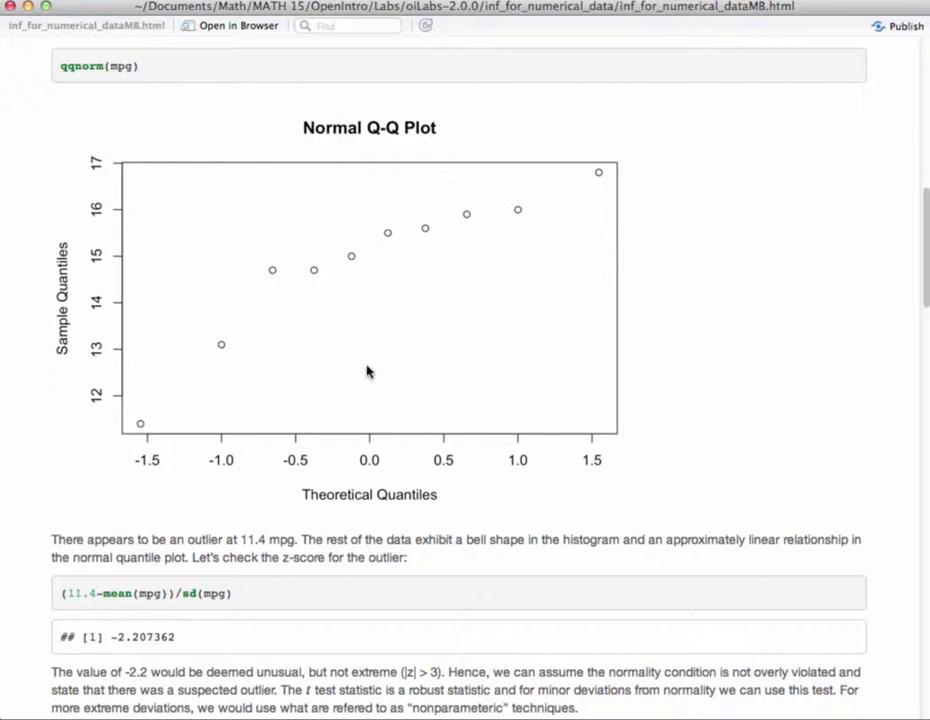
scroll(367, 372, "down", 2)
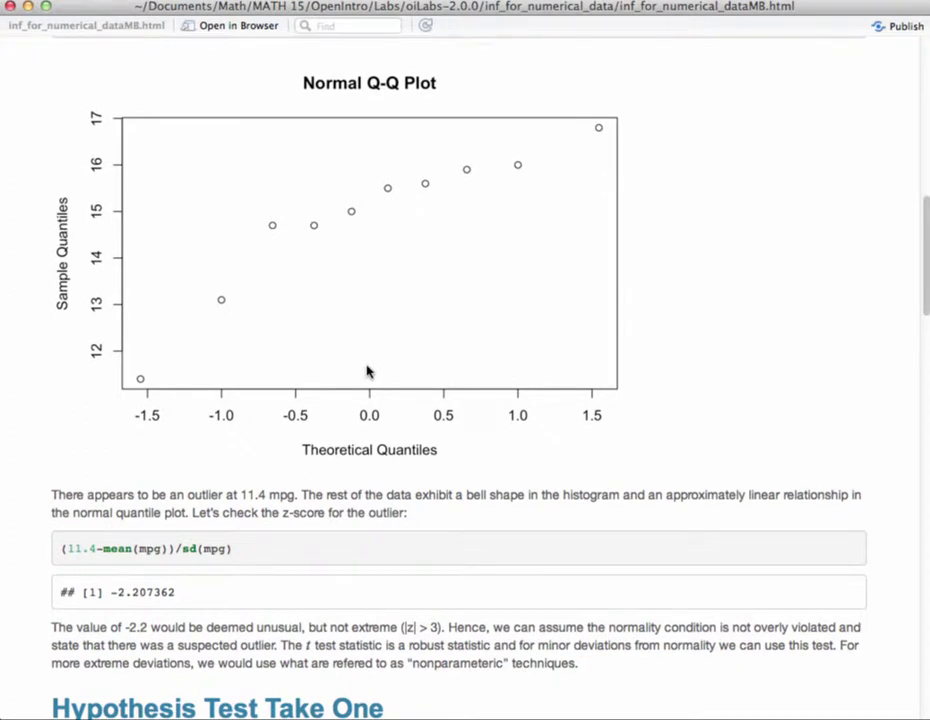
scroll(367, 372, "down", 5)
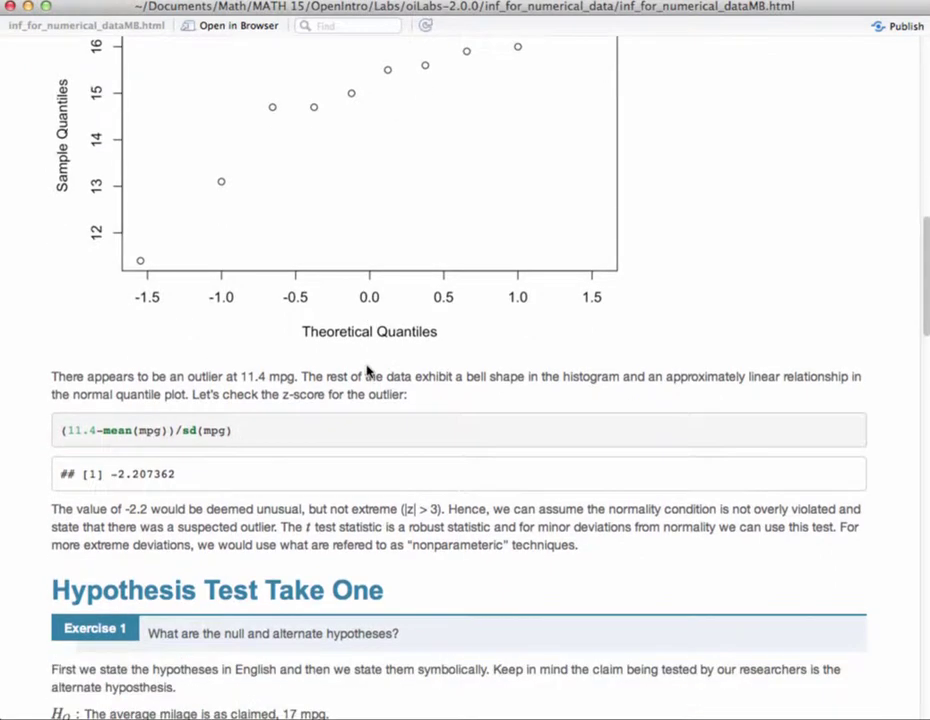
scroll(369, 372, "down", 1)
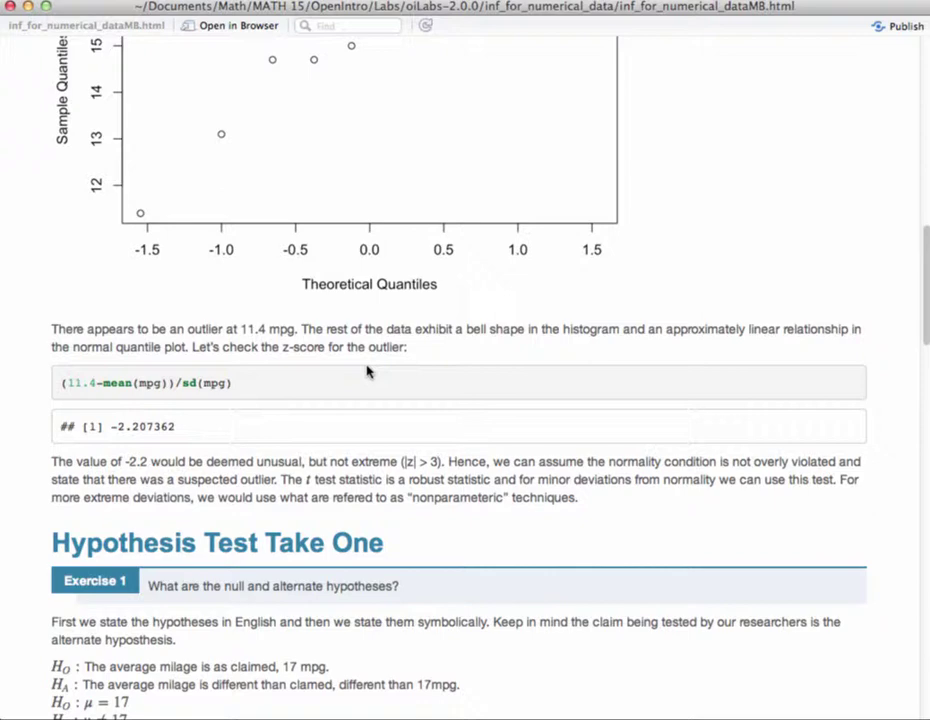
scroll(367, 371, "down", 2)
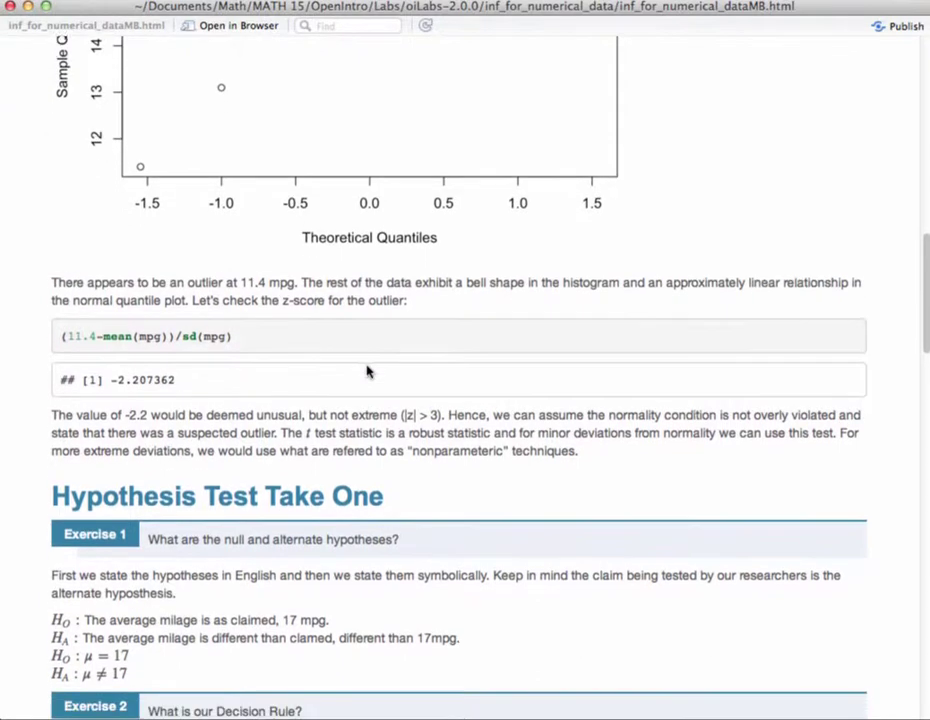
left_click_drag(233, 335, 59, 342)
key("super+c")
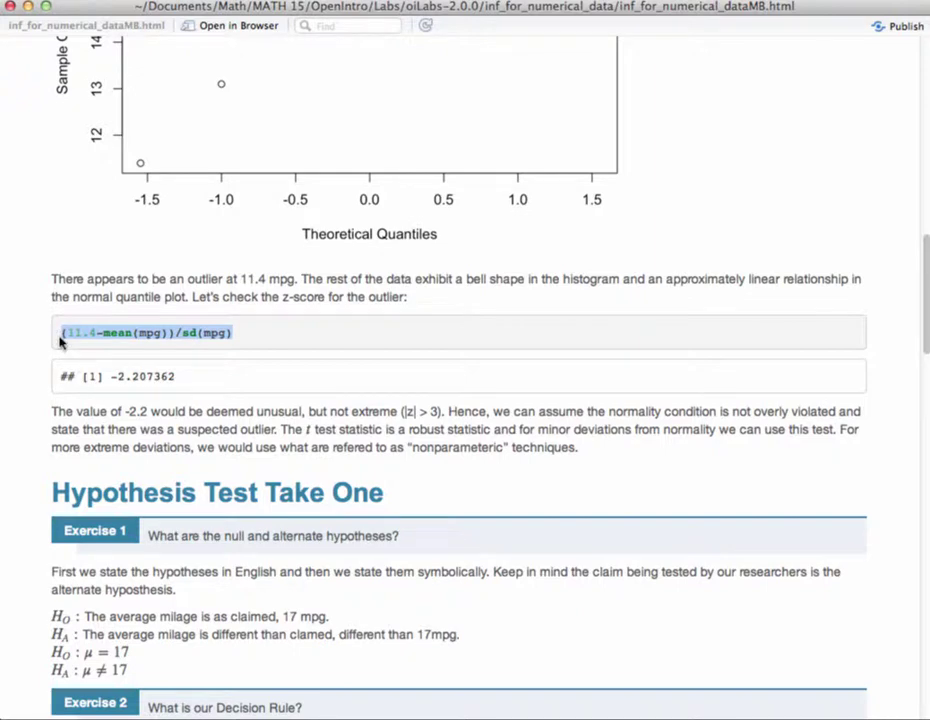
key("super+Tab")
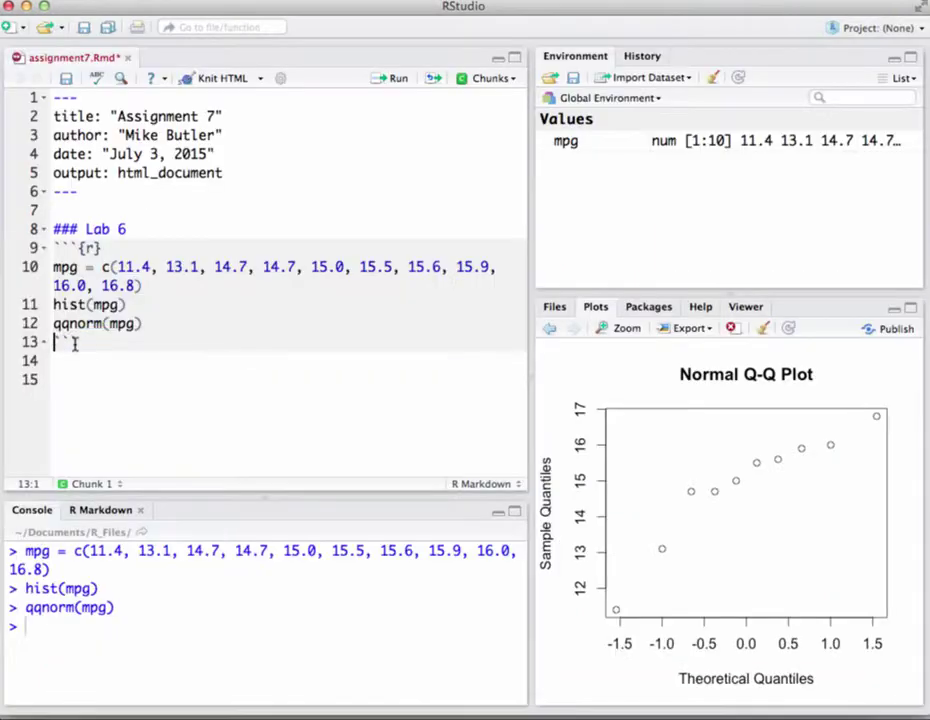
Paste the z-score expression (11.4-mean(mpg))/sd(mpg) on a new line below qqnorm(mpg) and run it
left_click(158, 325)
key("Return")
key("super+v")
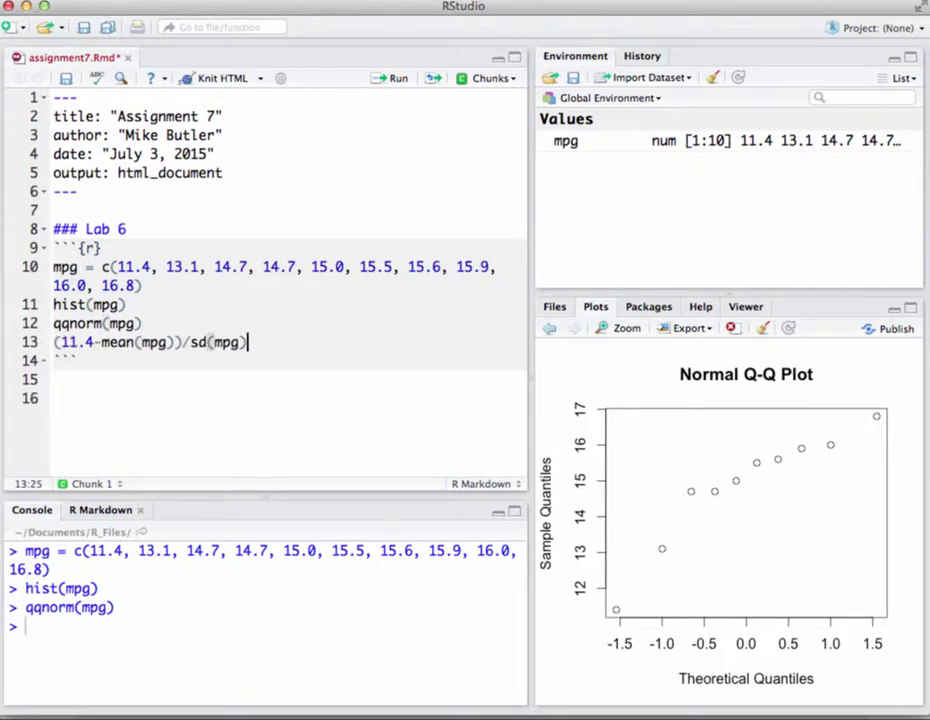
left_click(398, 80)
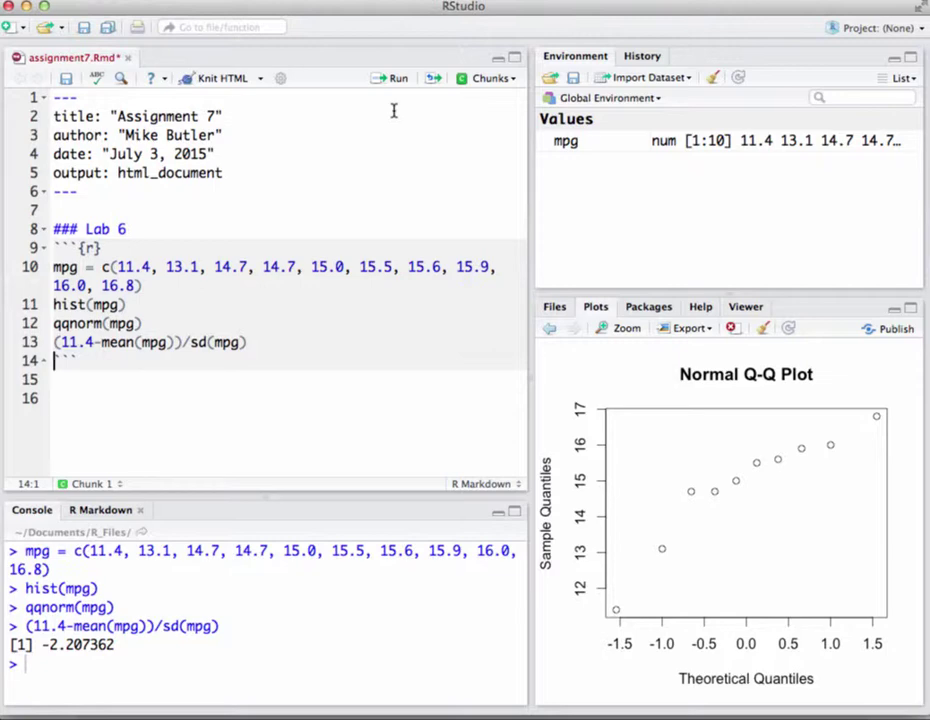
key("Down")
Read the lab handout's z-score interpretation and Hypothesis Test Take One, from the hypotheses and decision rule to the manual calculation and conclusion
key("super+Tab")
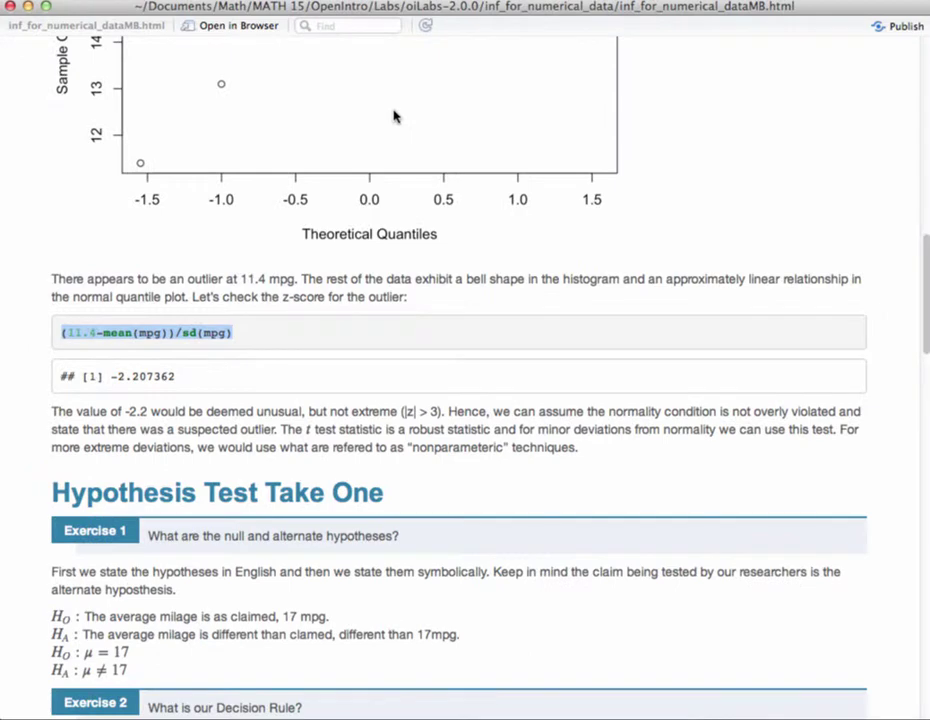
scroll(550, 266, "down", 3)
scroll(548, 266, "down", 6)
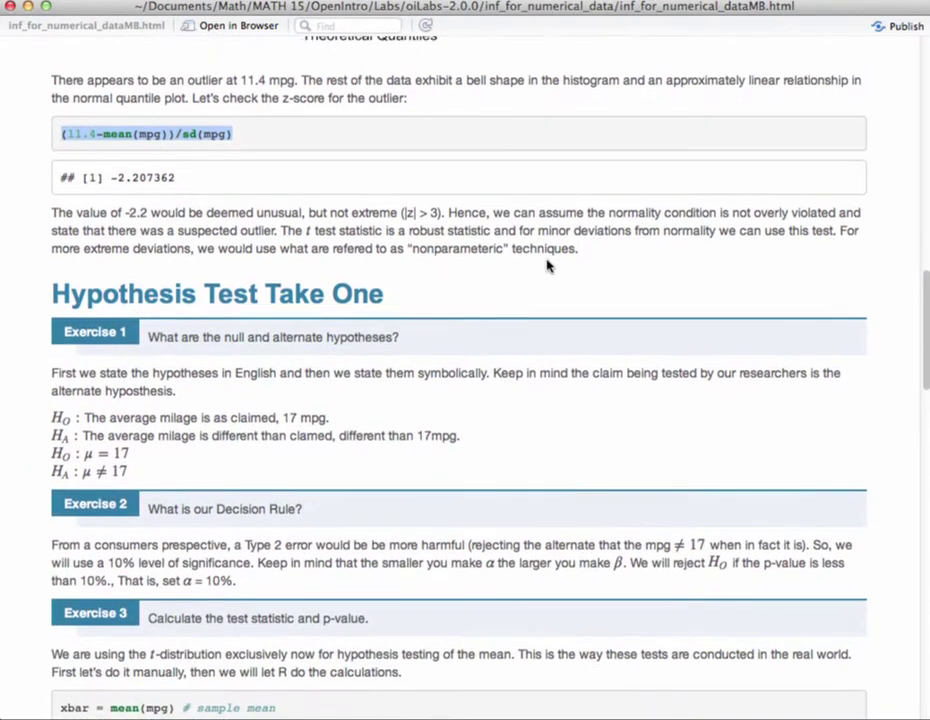
scroll(548, 264, "down", 1)
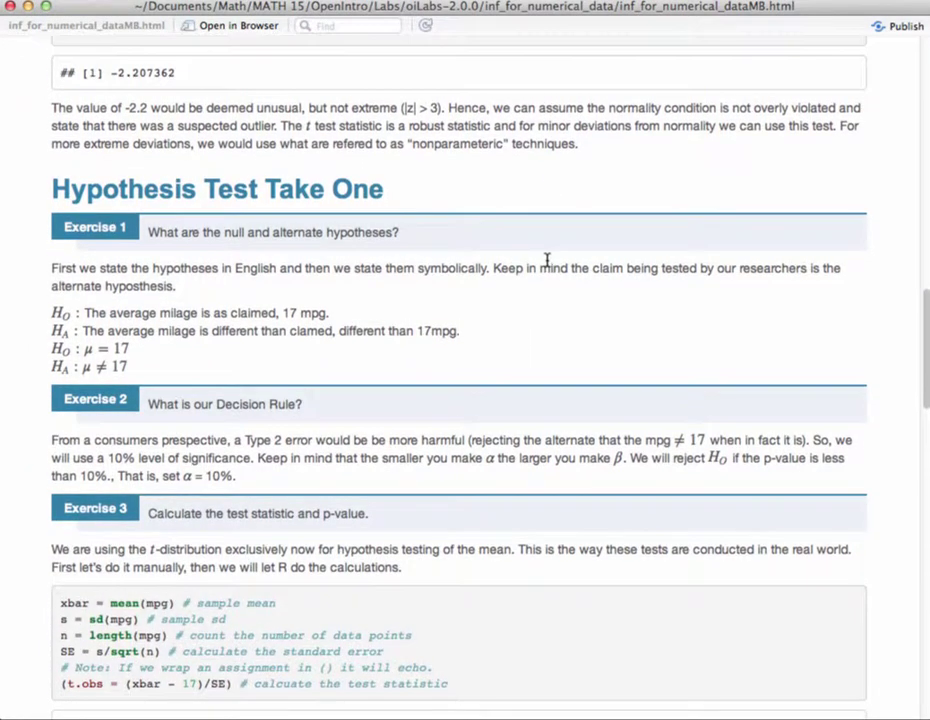
scroll(548, 264, "down", 2)
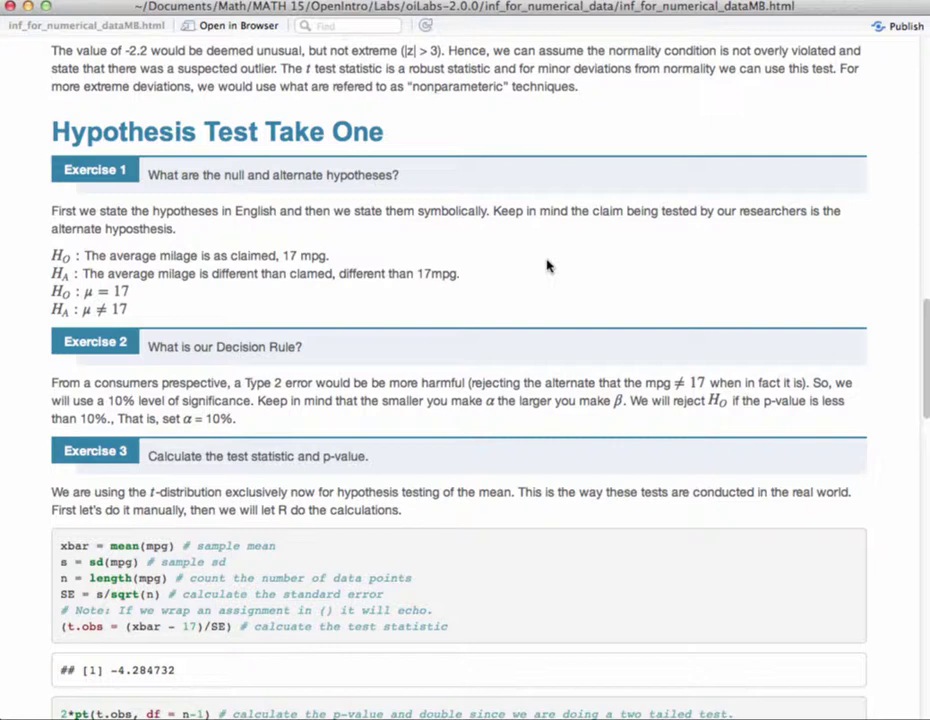
scroll(547, 265, "down", 3)
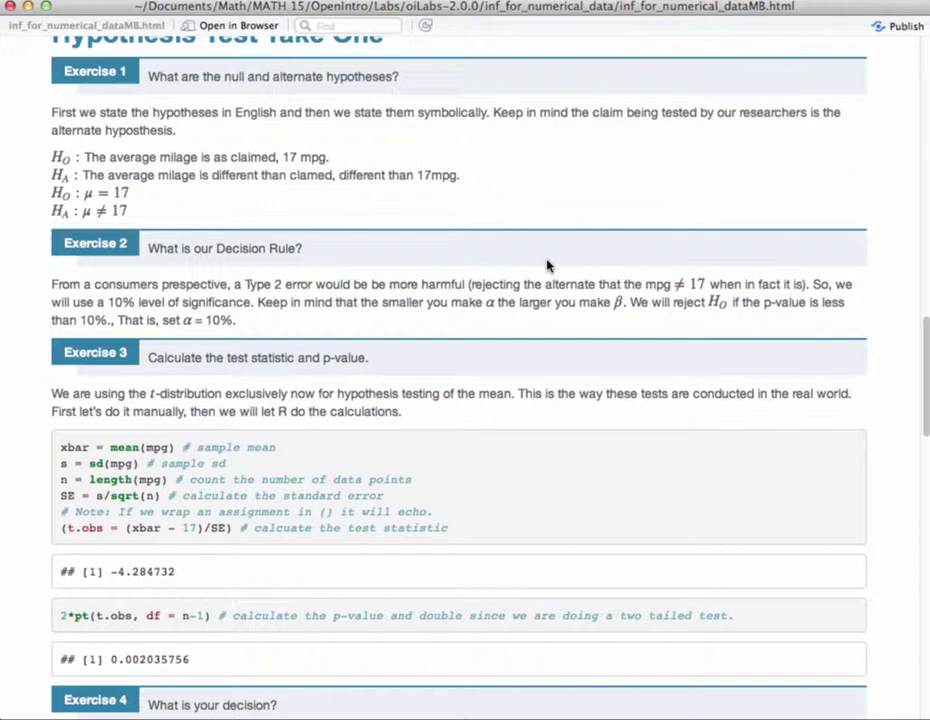
scroll(547, 265, "down", 2)
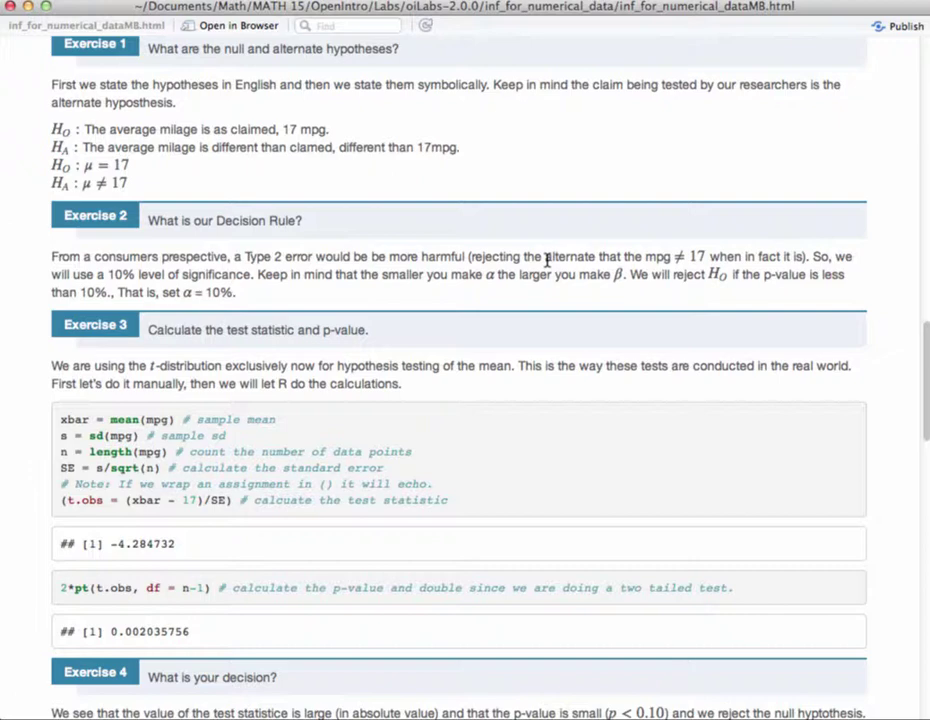
scroll(531, 357, "down", 2)
scroll(531, 358, "down", 3)
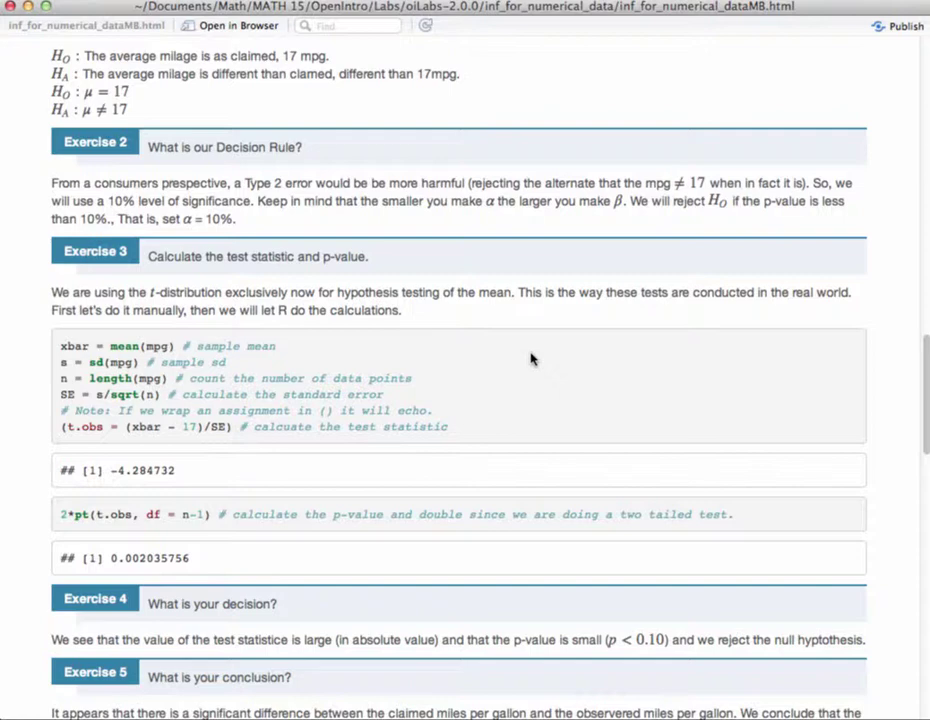
scroll(532, 358, "down", 2)
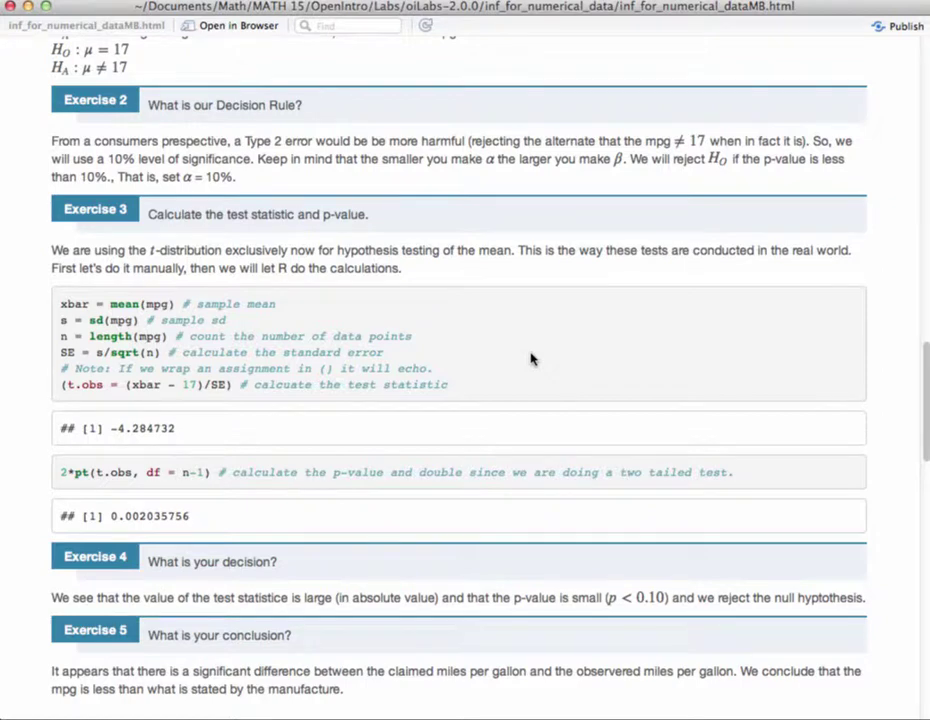
scroll(532, 358, "down", 3)
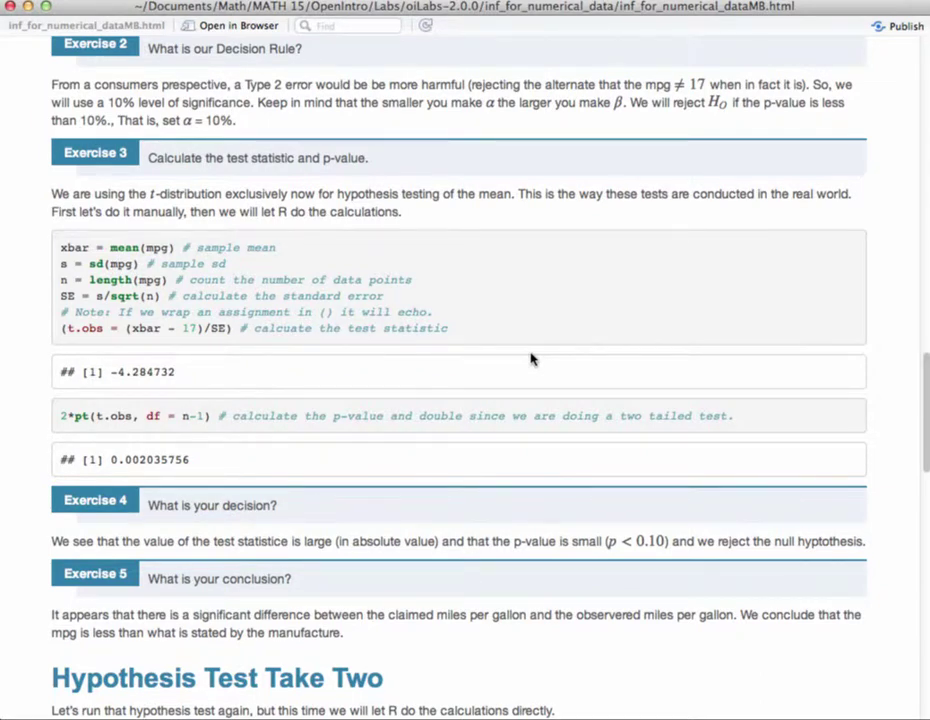
scroll(532, 358, "down", 1)
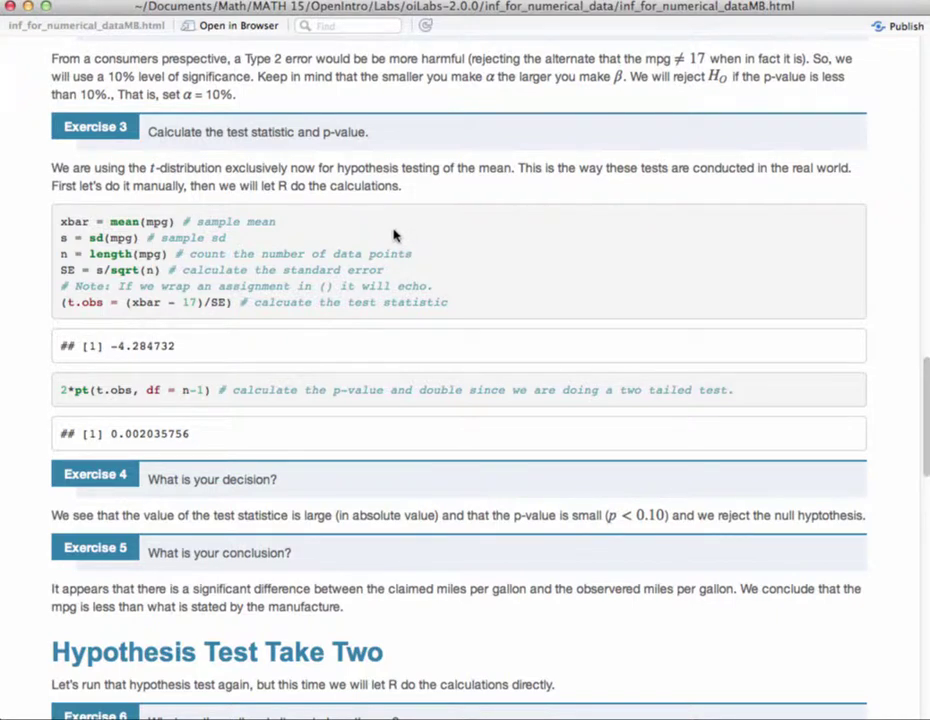
Return to the RStudio script, insert a second R chunk below the first, and enter xbar=mean(mpg) as its first line
key("super+Tab")
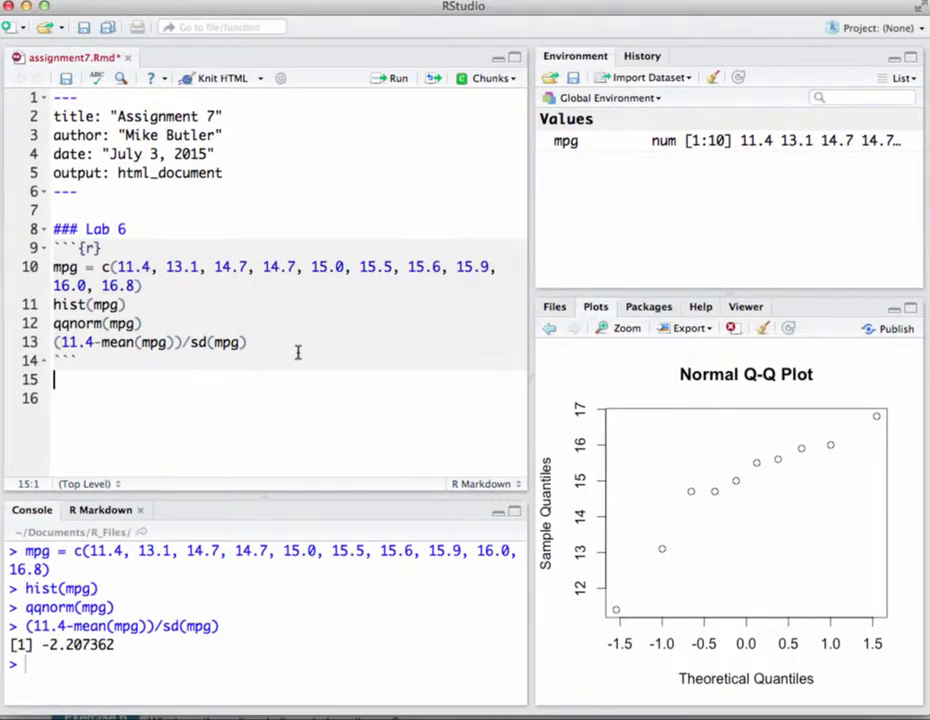
left_click(488, 78)
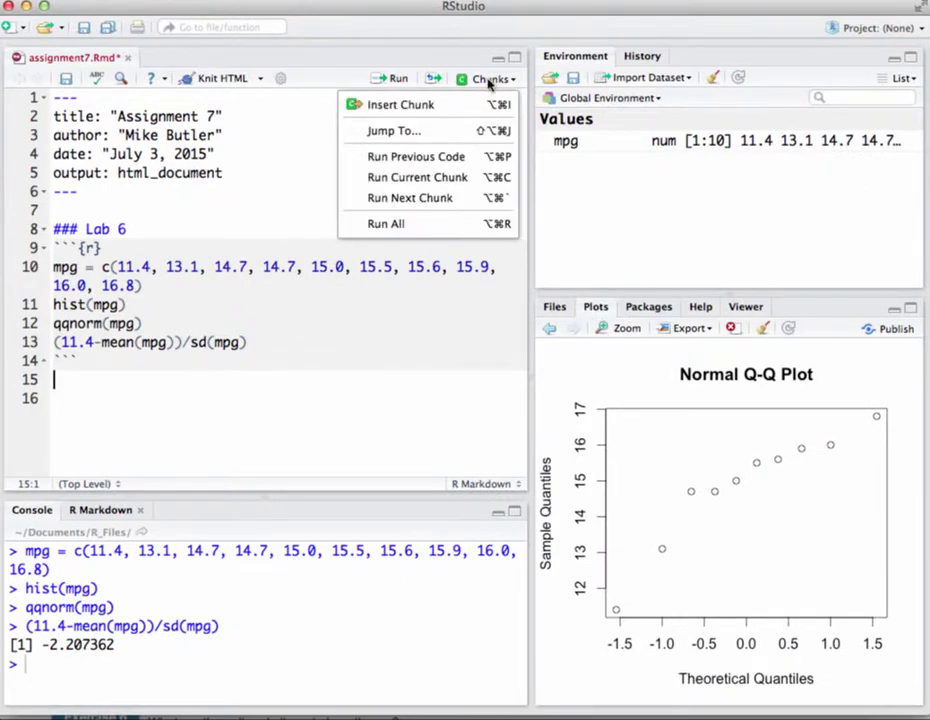
left_click(488, 103)
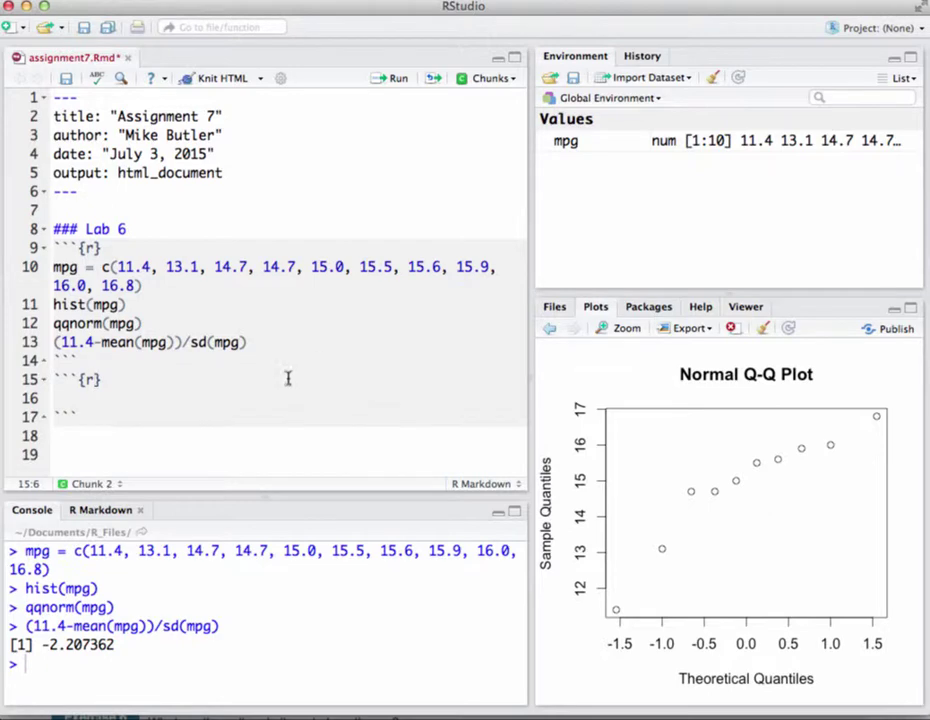
left_click(121, 395)
type("xbar=mean")
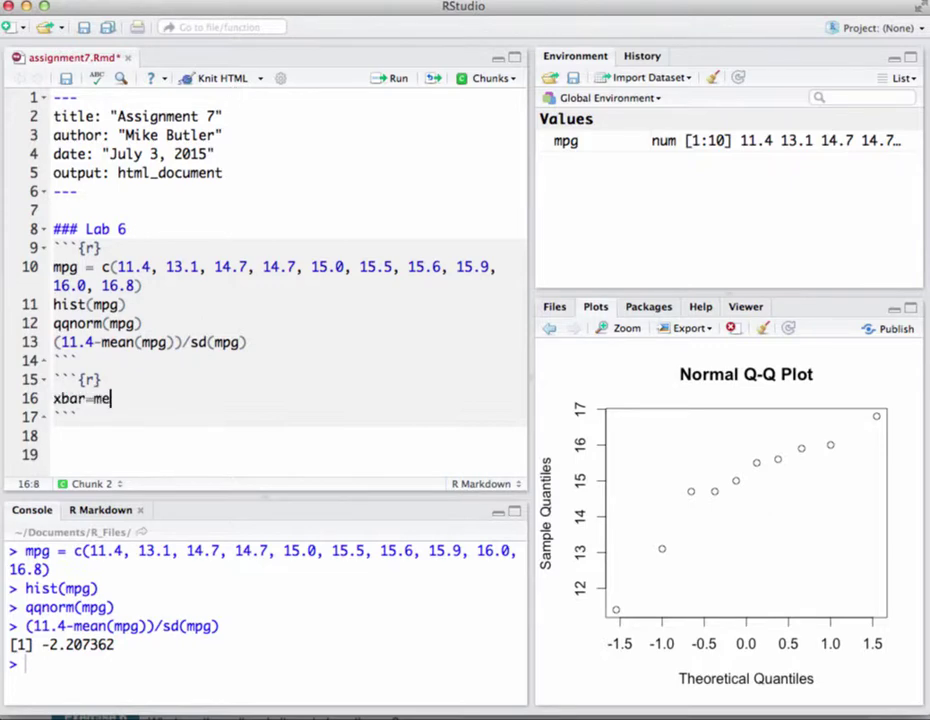
type("mph")
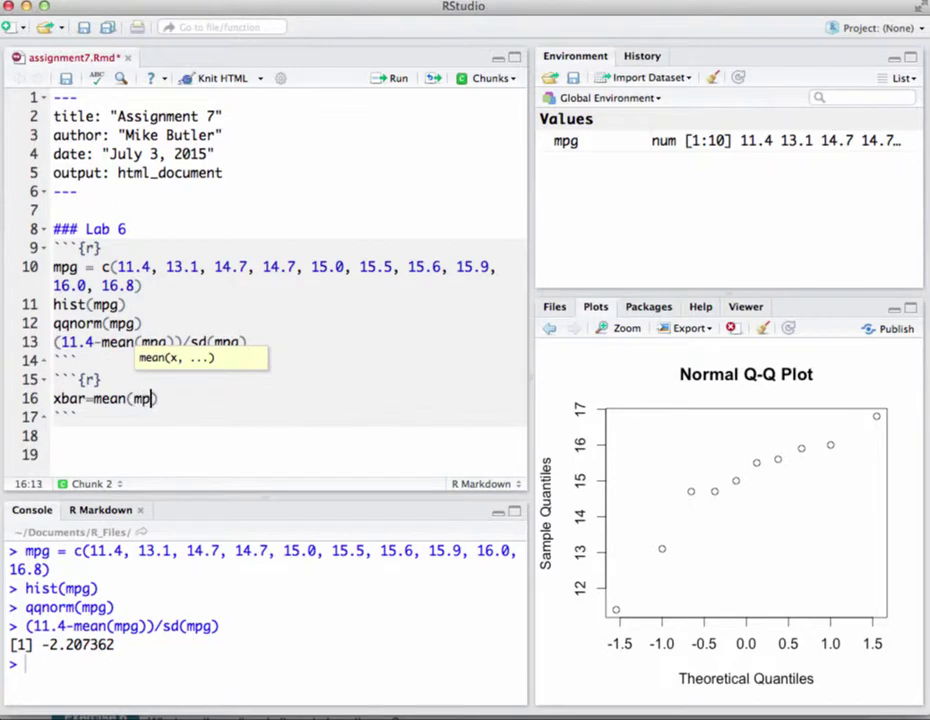
key("BackSpace")
type("g)")
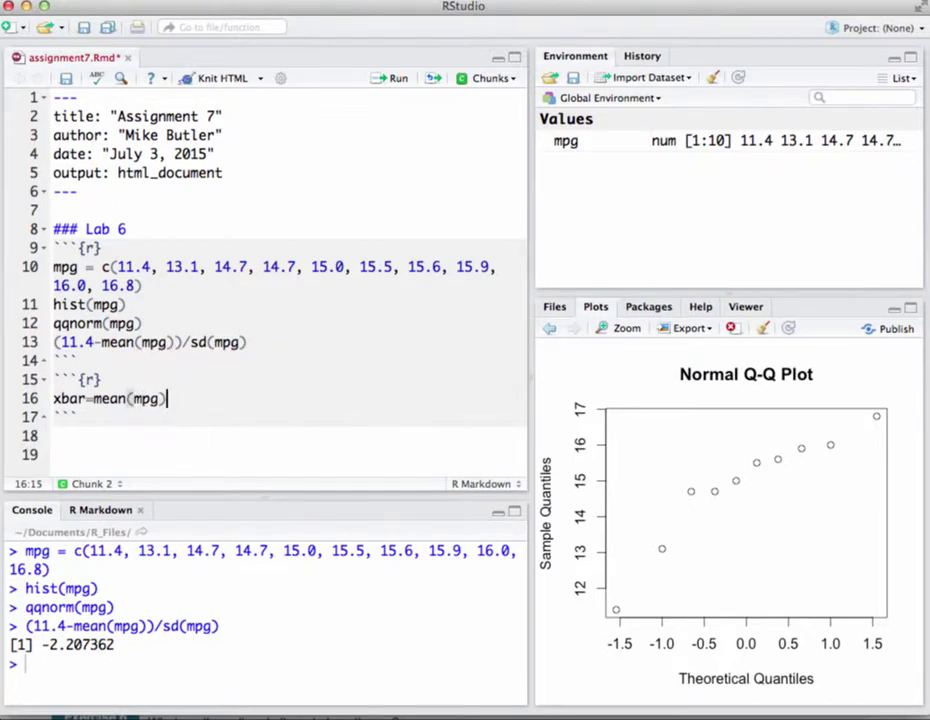
key("Return")
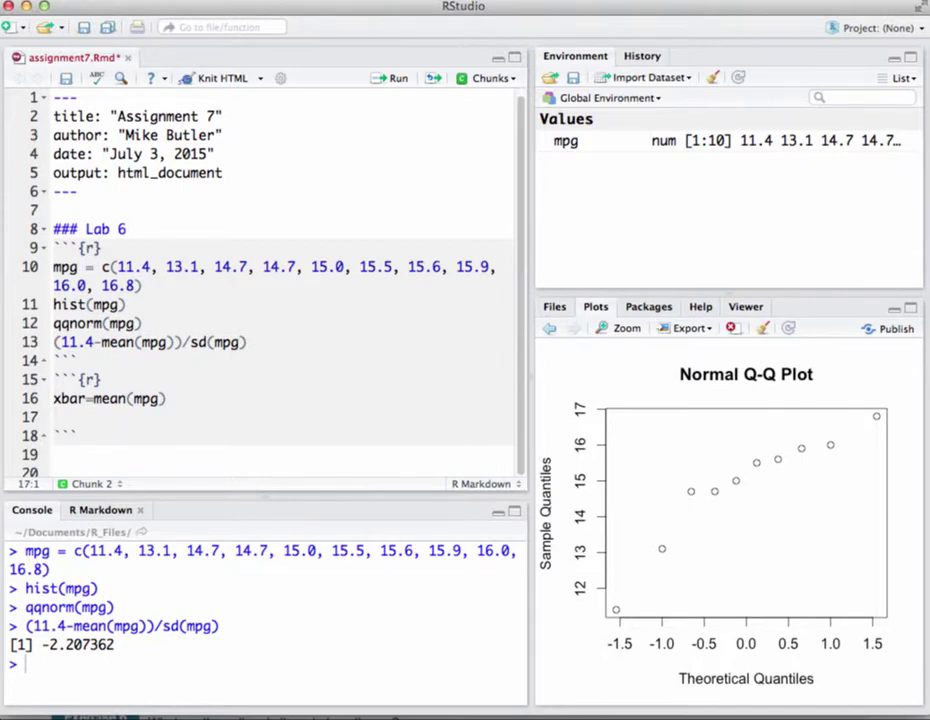
Check the Exercise 3 code in the handout and add s=sd(mpg) below the xbar line in the second chunk
key("super+grave")
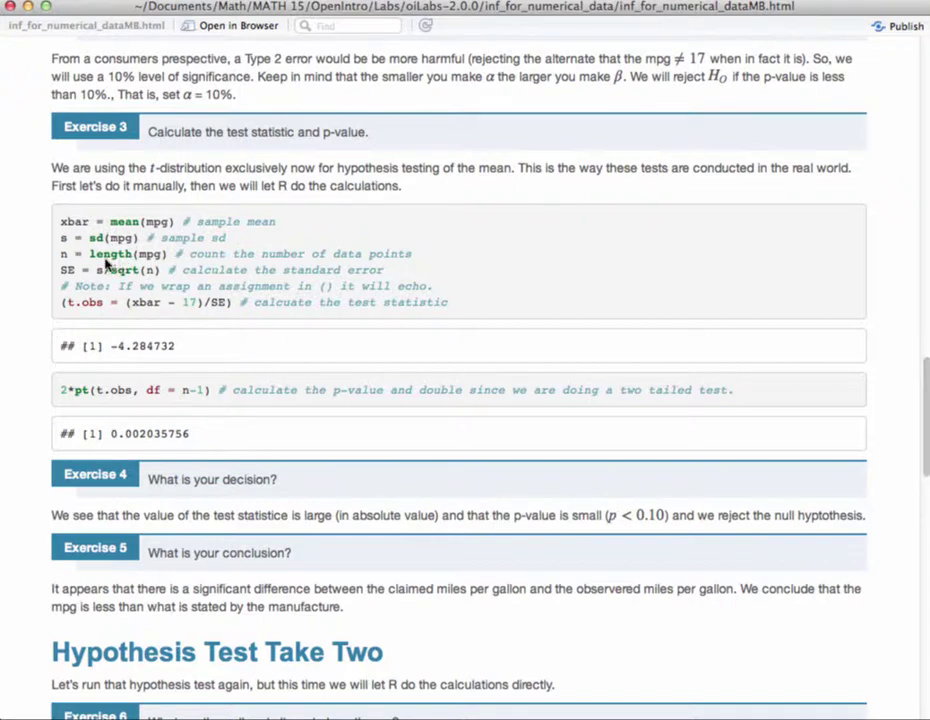
key("super+Tab")
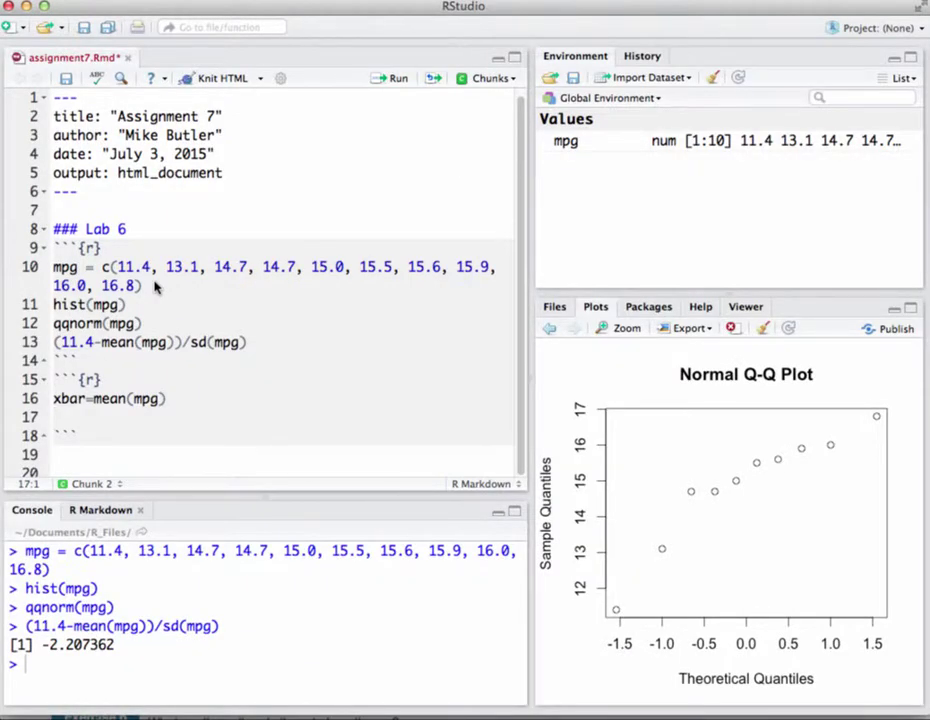
type("s=sd(mpg)")
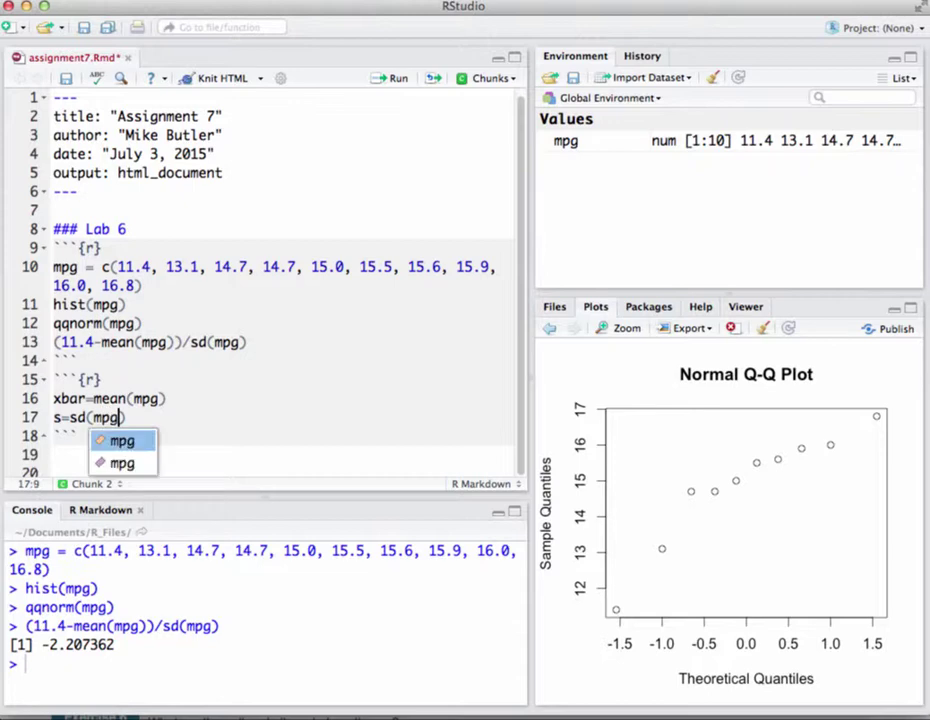
key("Return")
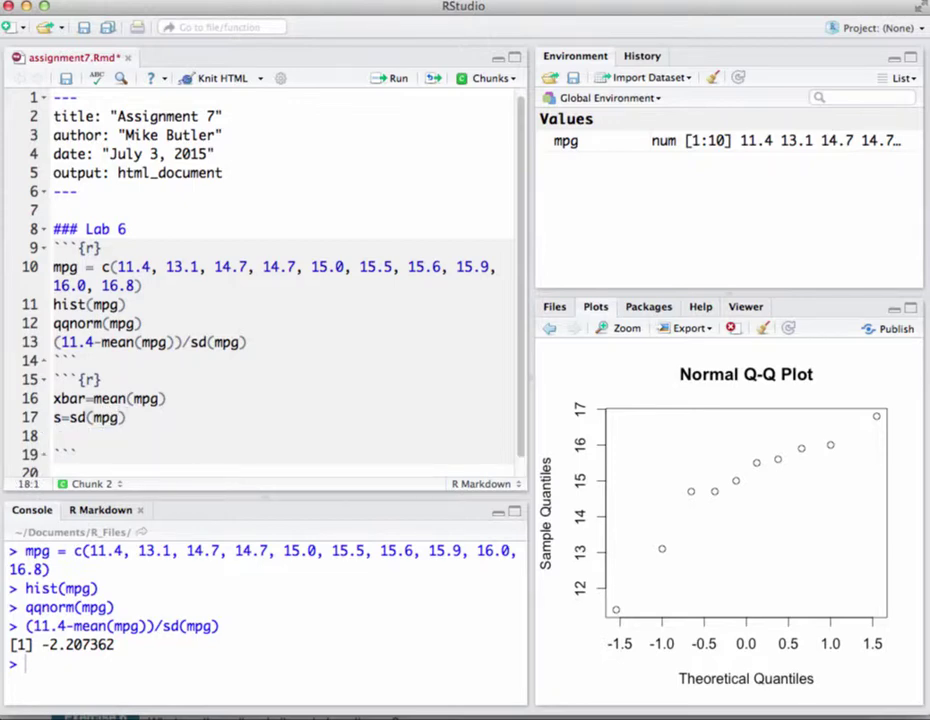
Add the sample size line n=length(mpg) below the standard deviation line
type("n=len")
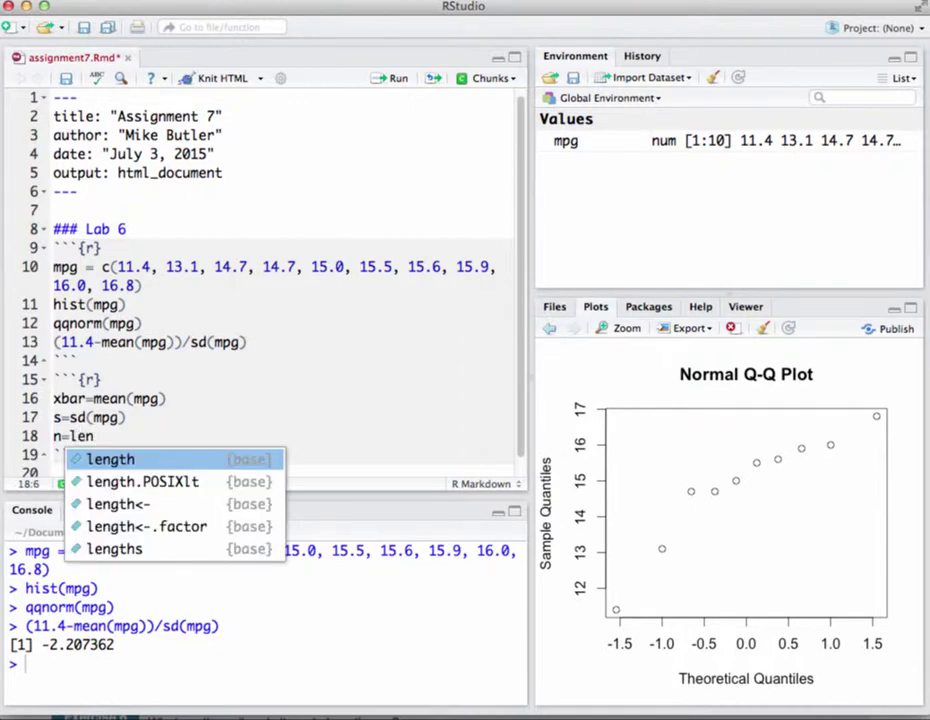
type("gth")
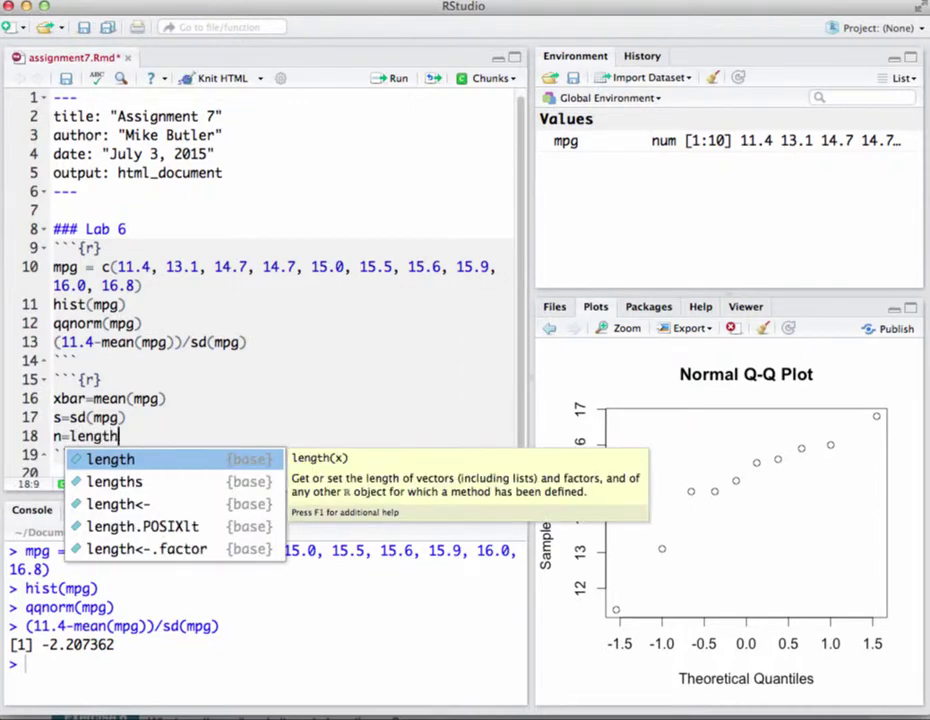
type("(")
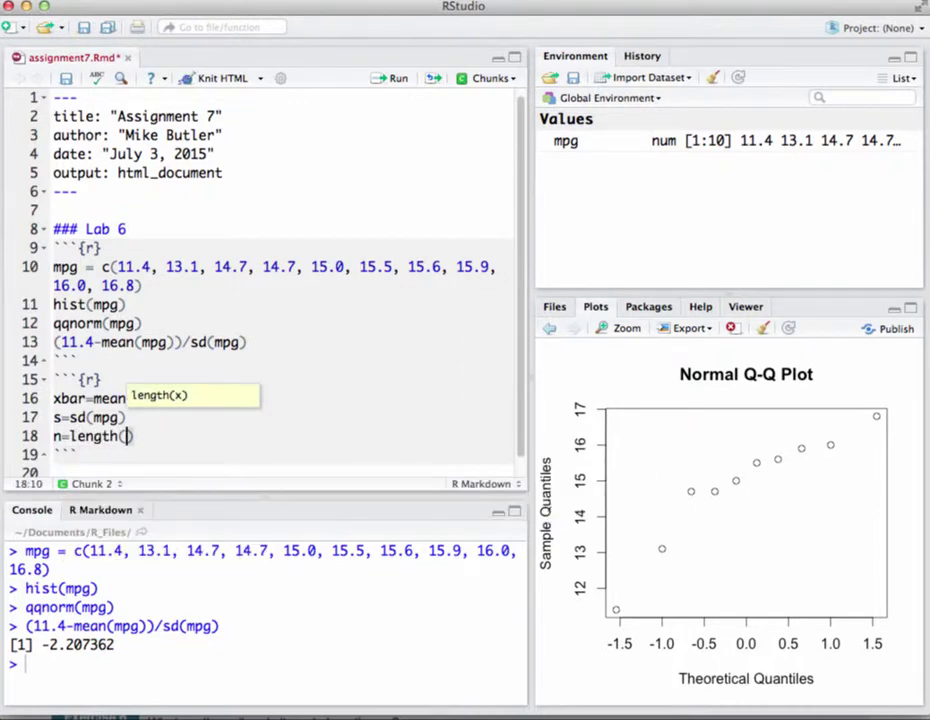
type("mpg)")
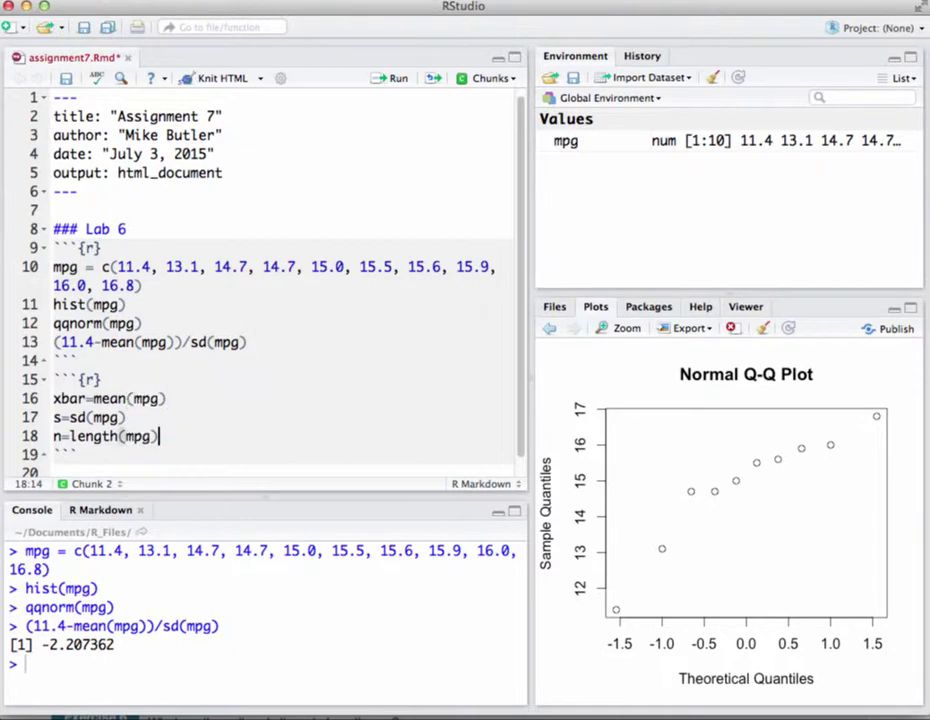
key("Return")
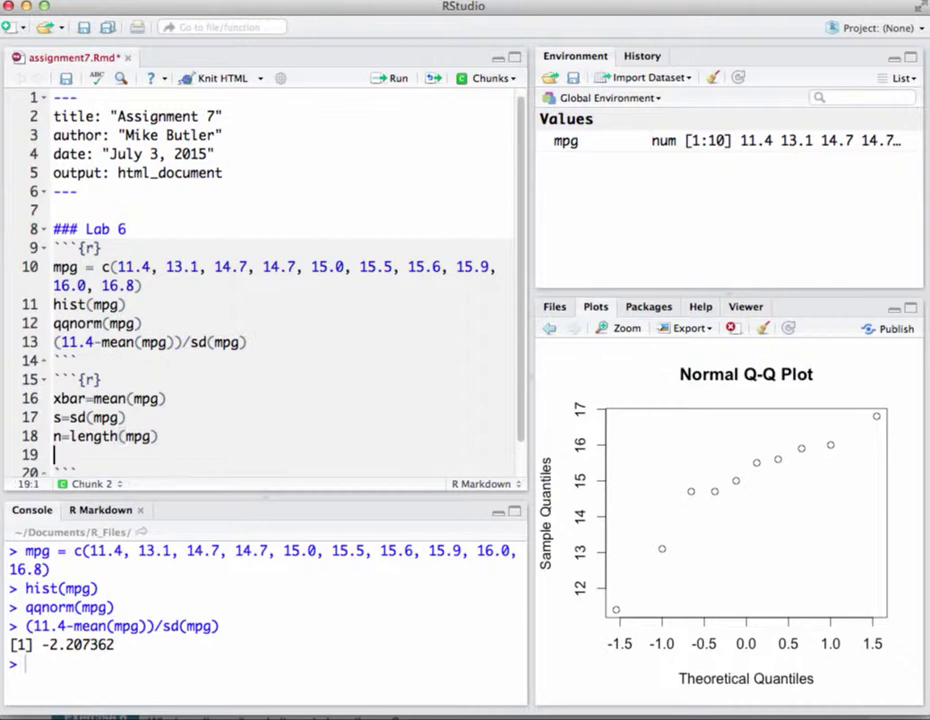
Add the standard error line SE=s/sqrt(n) below the sample size line
type("SE=s/sq")
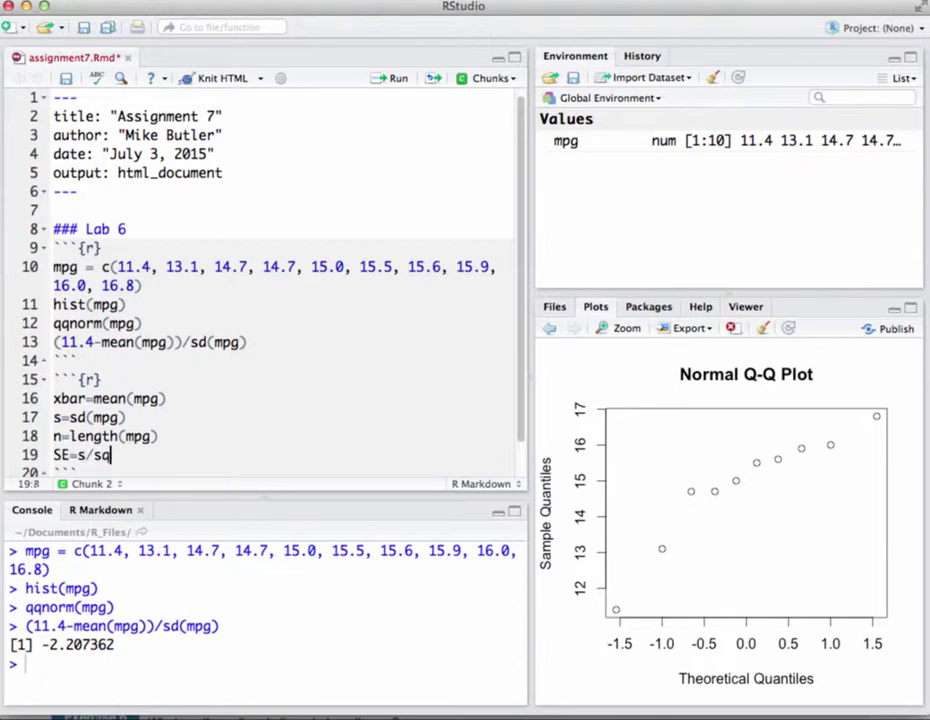
type("rt(n")
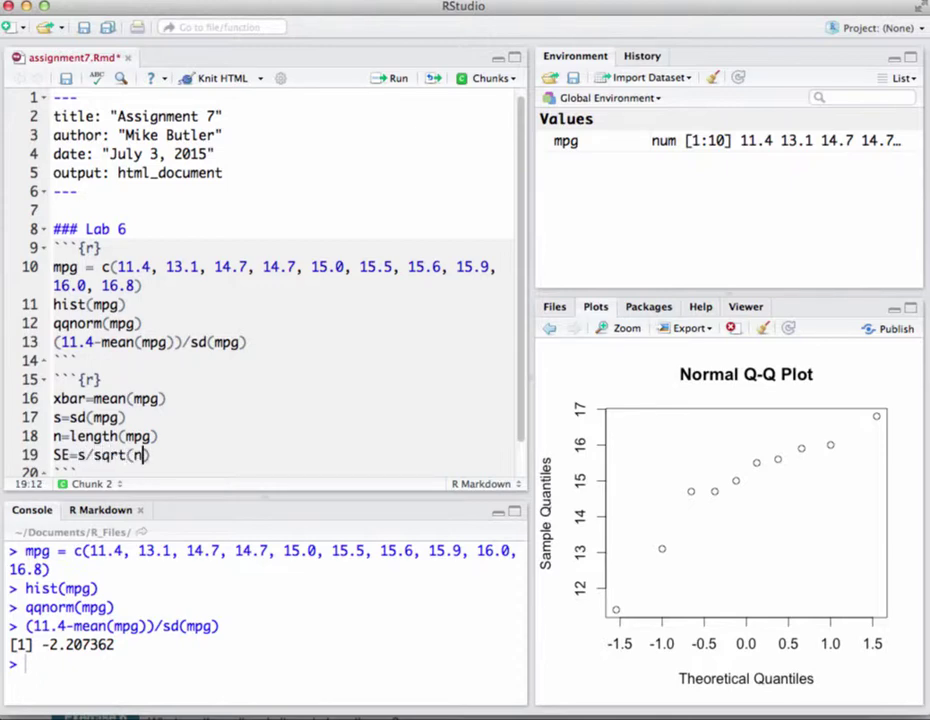
type(")")
key("Return")
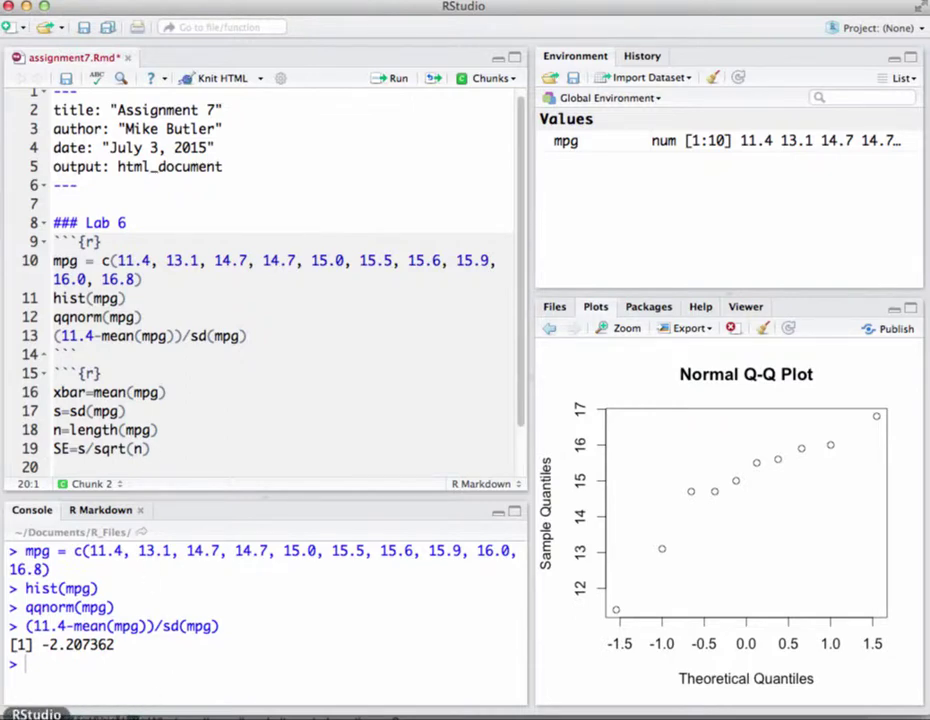
Switch to the drawing program's blank Untitled canvas and handwrite z = (x − μ)/σ with z → N(0,1) beside it
left_click(18, 717)
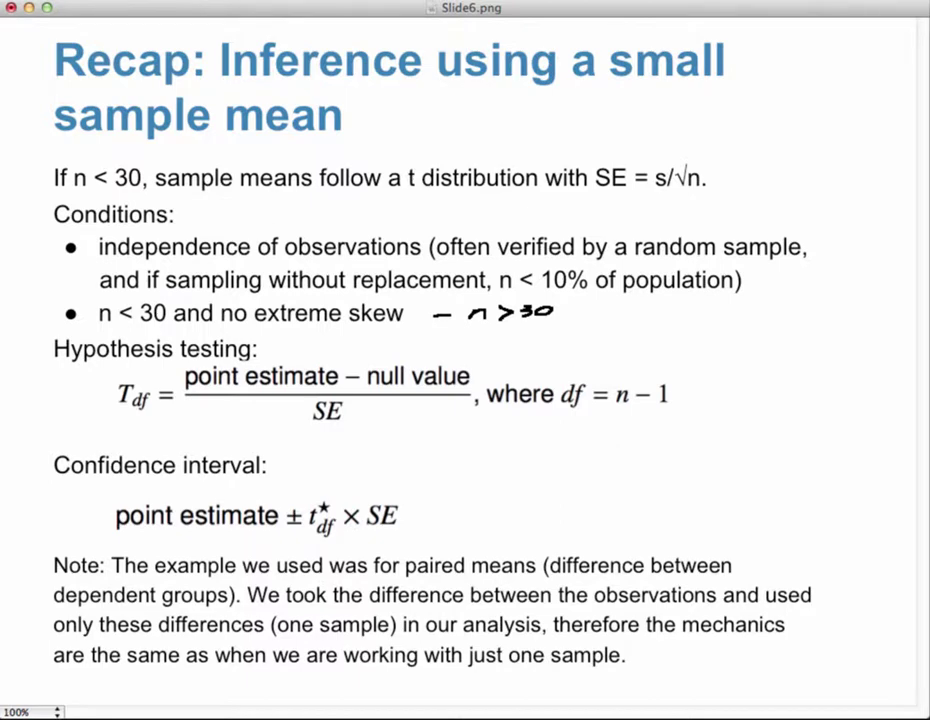
left_click(30, 1)
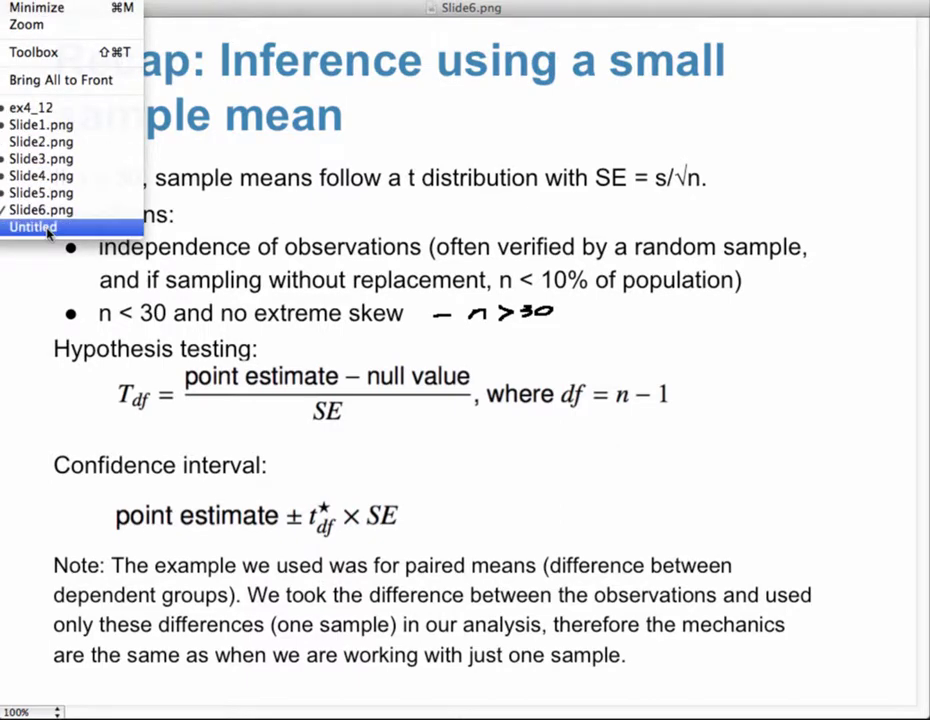
left_click(48, 226)
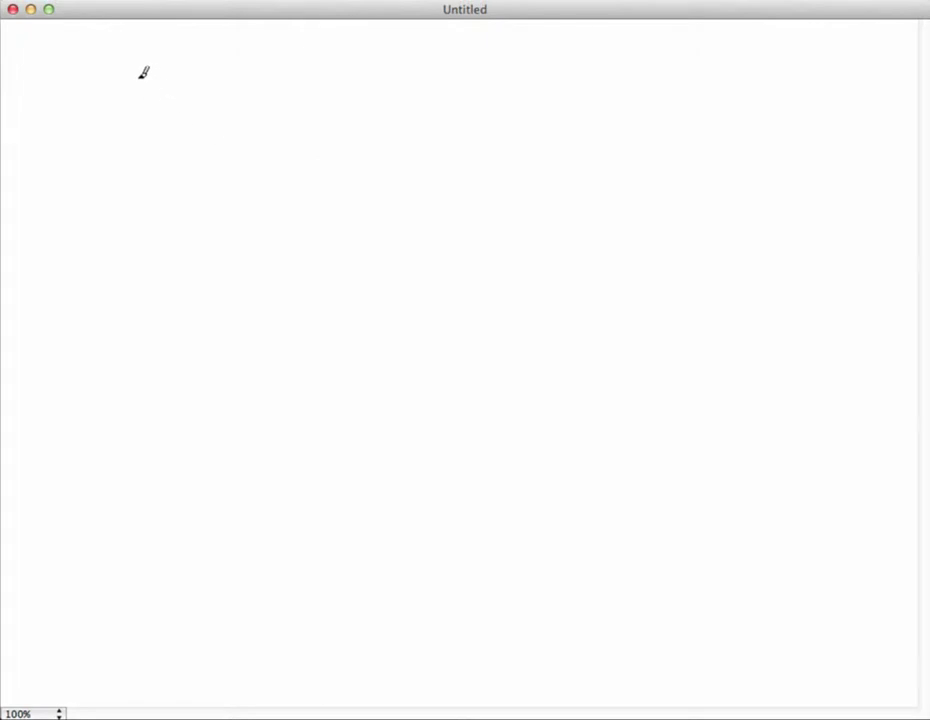
mouse_move(136, 71)
left_mouse_down()
mouse_move(164, 60)
mouse_move(166, 97)
mouse_move(200, 84)
mouse_move(203, 92)
left_mouse_up()
mouse_move(249, 66)
left_mouse_down()
mouse_move(231, 83)
mouse_move(278, 72)
left_mouse_up()
mouse_move(290, 74)
left_mouse_down()
mouse_move(307, 57)
mouse_move(322, 64)
mouse_move(319, 73)
left_mouse_up()
mouse_move(231, 89)
left_mouse_down()
mouse_move(334, 84)
mouse_move(276, 95)
mouse_move(302, 96)
left_mouse_up()
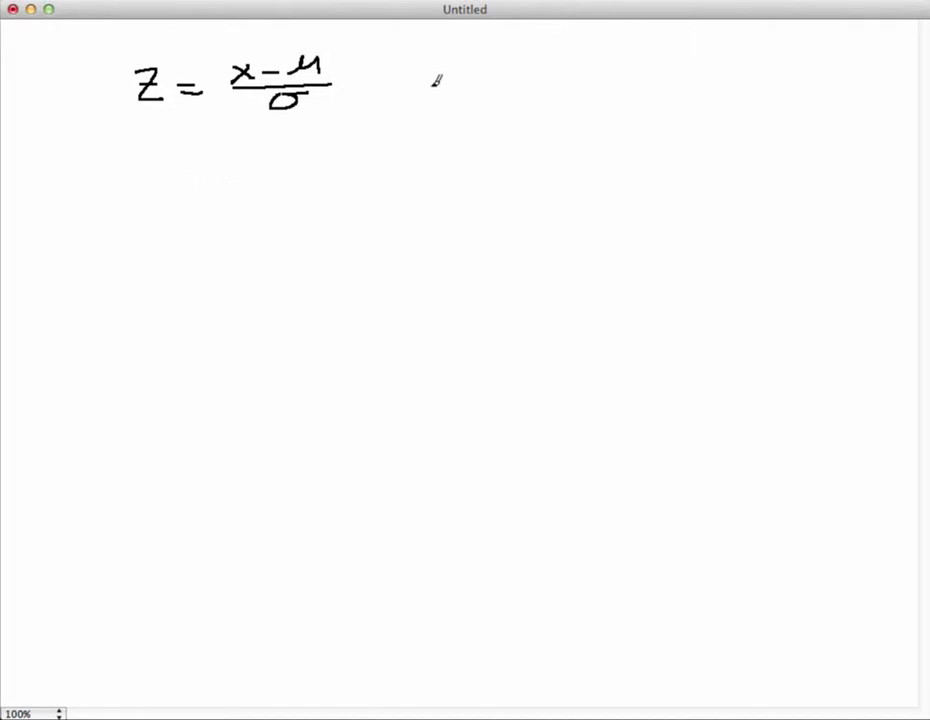
mouse_move(453, 72)
left_mouse_down()
mouse_move(497, 76)
mouse_move(506, 88)
mouse_move(533, 77)
mouse_move(546, 57)
mouse_move(567, 68)
mouse_move(614, 52)
mouse_move(662, 76)
left_mouse_up()
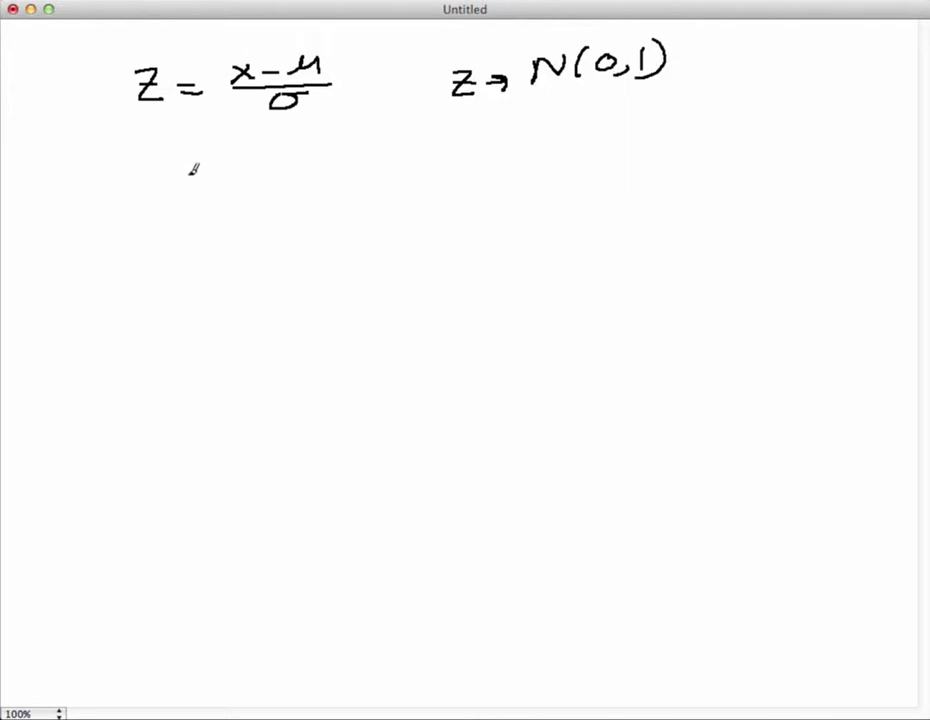
Handwrite the test statistic formula t = (x̄ − μ)/(s/√n) below the z formula
mouse_move(156, 176)
left_mouse_down()
mouse_move(166, 207)
mouse_move(167, 186)
mouse_move(222, 189)
left_mouse_up()
left_click_drag(203, 199, 270, 193)
mouse_move(250, 193)
left_mouse_down()
mouse_move(301, 178)
mouse_move(335, 166)
mouse_move(364, 178)
left_mouse_up()
left_click_drag(243, 204, 371, 199)
mouse_move(318, 213)
left_mouse_down()
mouse_move(296, 227)
mouse_move(338, 237)
left_mouse_up()
mouse_move(285, 256)
left_mouse_down()
mouse_move(303, 240)
mouse_move(330, 266)
left_mouse_up()
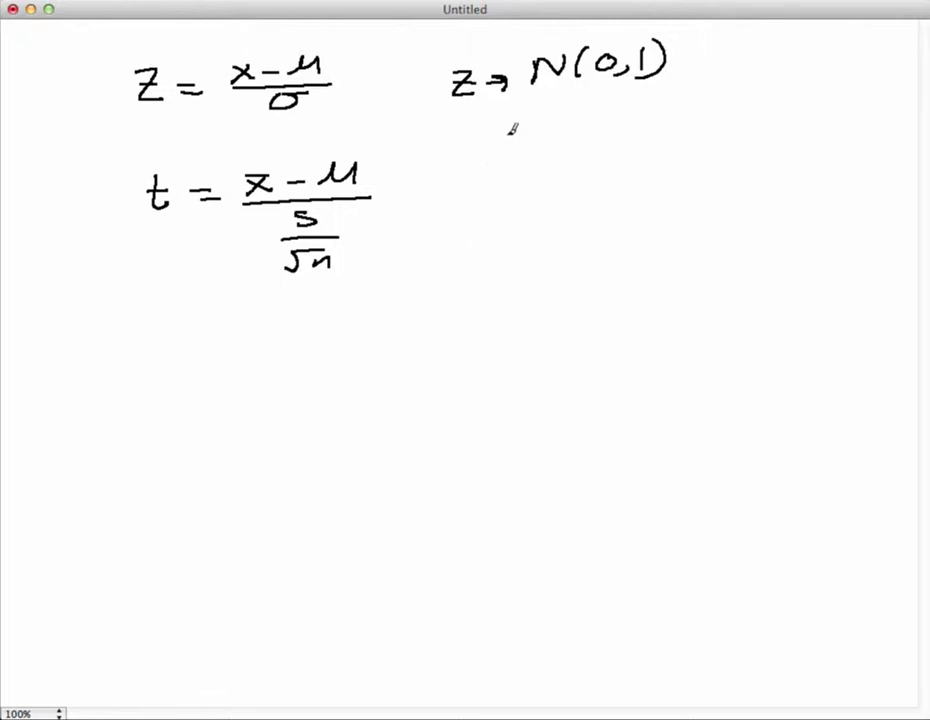
Handwrite z = (x̄ − μ₀)/(s/√n) beside the t formula and add the subscript 0 to the t formula's μ
mouse_move(479, 182)
left_mouse_down()
mouse_move(498, 203)
mouse_move(565, 185)
mouse_move(566, 195)
mouse_move(631, 190)
mouse_move(612, 190)
mouse_move(633, 172)
mouse_move(659, 183)
mouse_move(689, 169)
mouse_move(700, 181)
left_mouse_up()
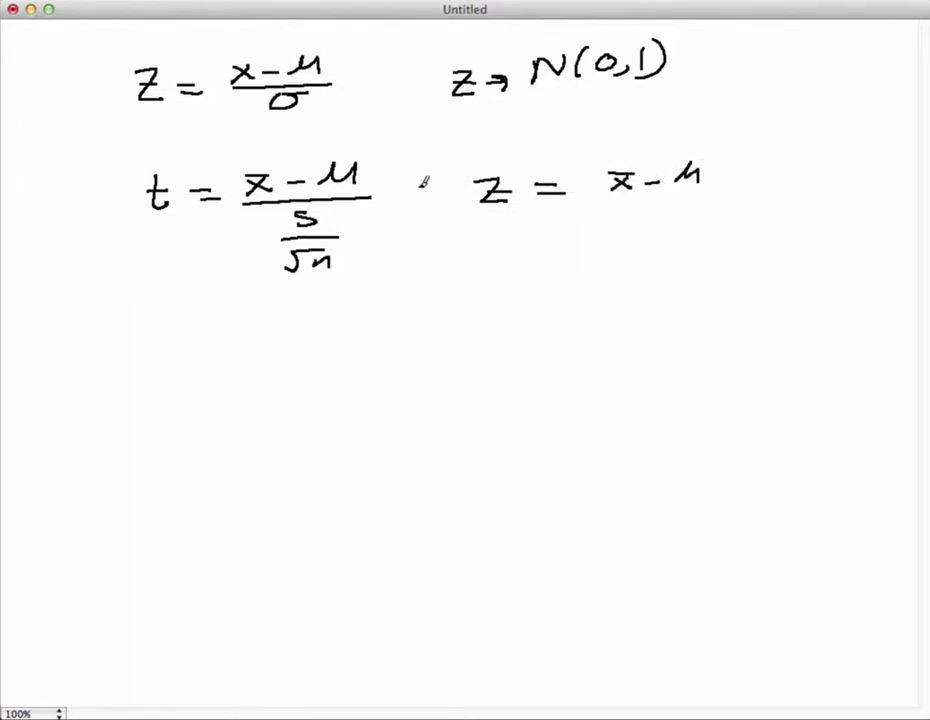
left_click_drag(374, 180, 373, 181)
left_click_drag(712, 176, 711, 178)
left_click_drag(602, 194, 743, 193)
mouse_move(684, 205)
left_mouse_down()
mouse_move(656, 220)
mouse_move(708, 225)
mouse_move(680, 240)
mouse_move(712, 243)
left_mouse_up()
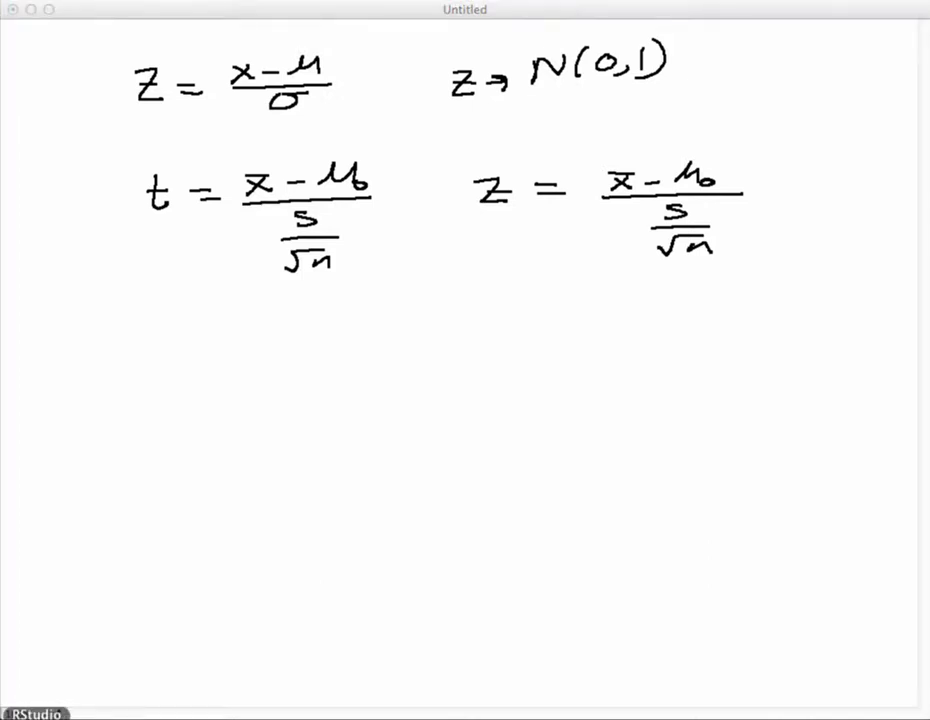
Switch to RStudio and add the test statistic line t.obs=(xbar-17)/SE below the standard error line
left_click(35, 714)
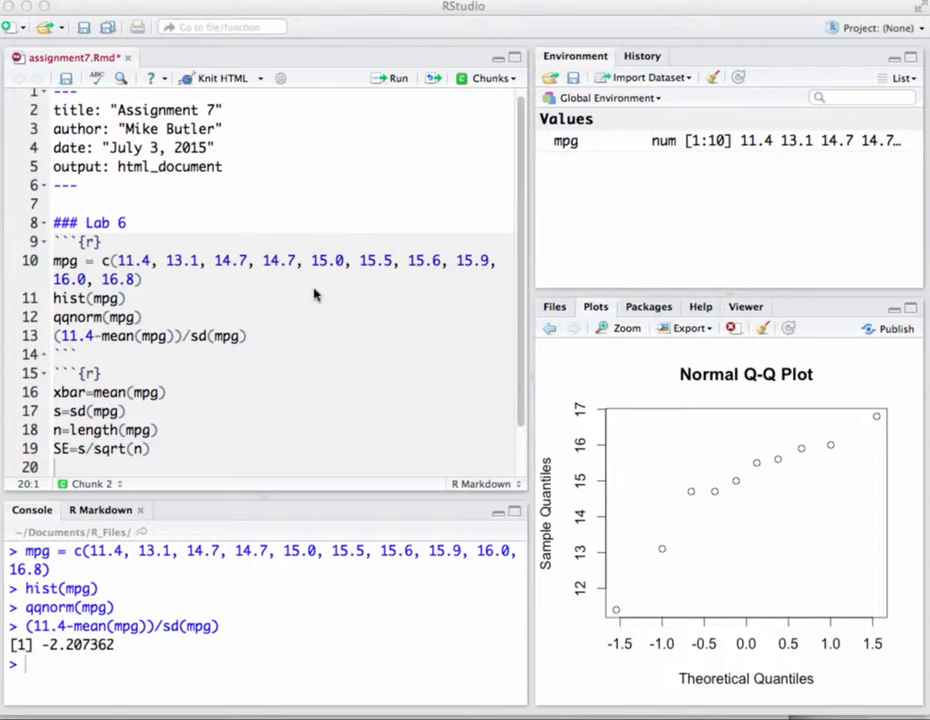
key("super+Tab")
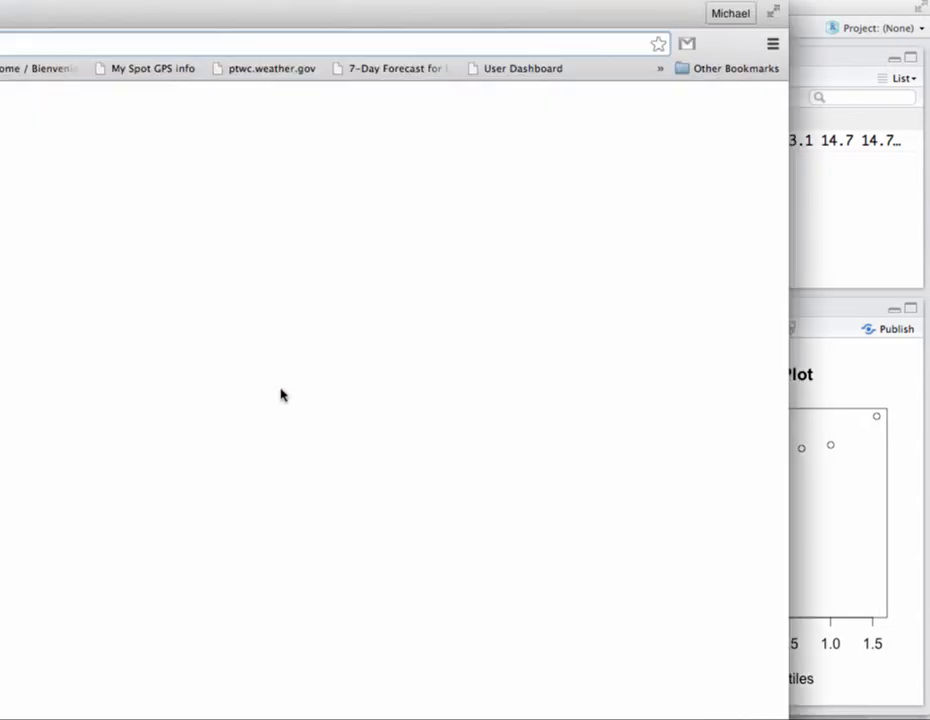
key("super+Tab")
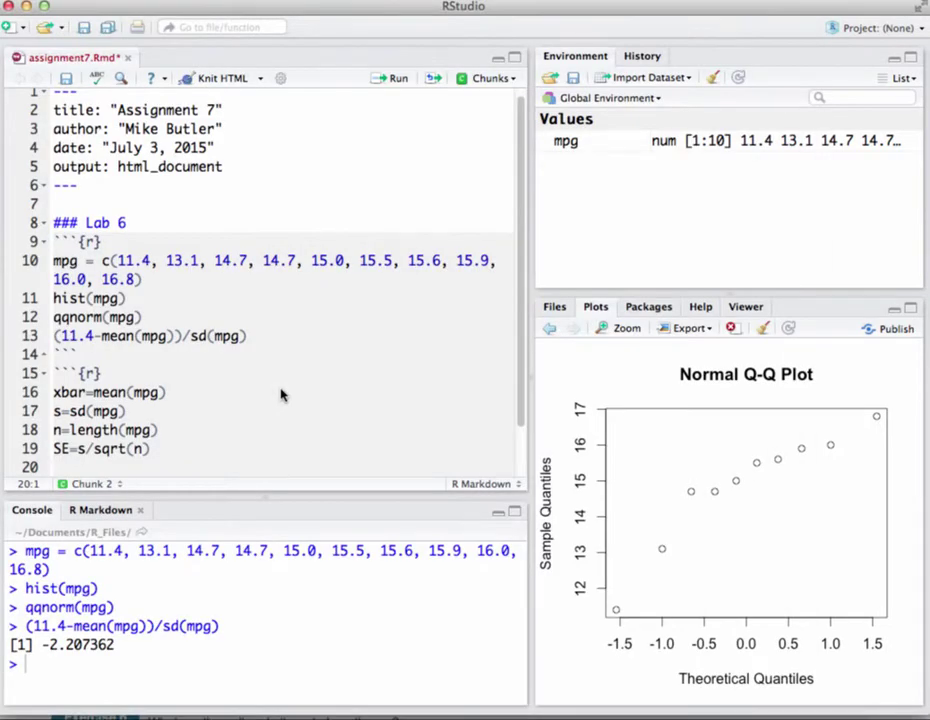
type("t.")
type("s=(")
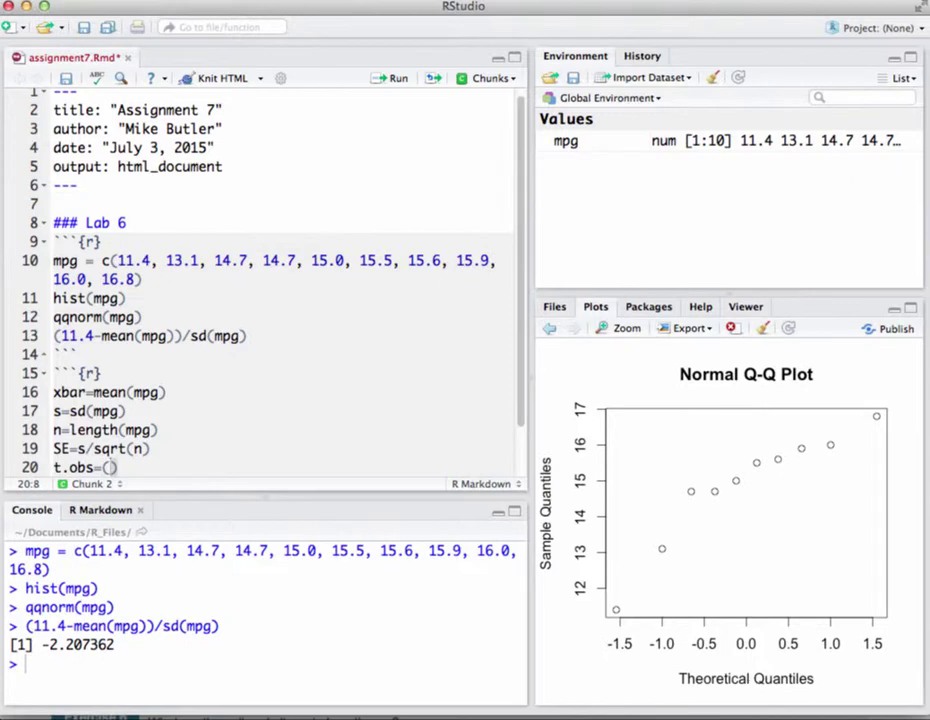
type("xbar-")
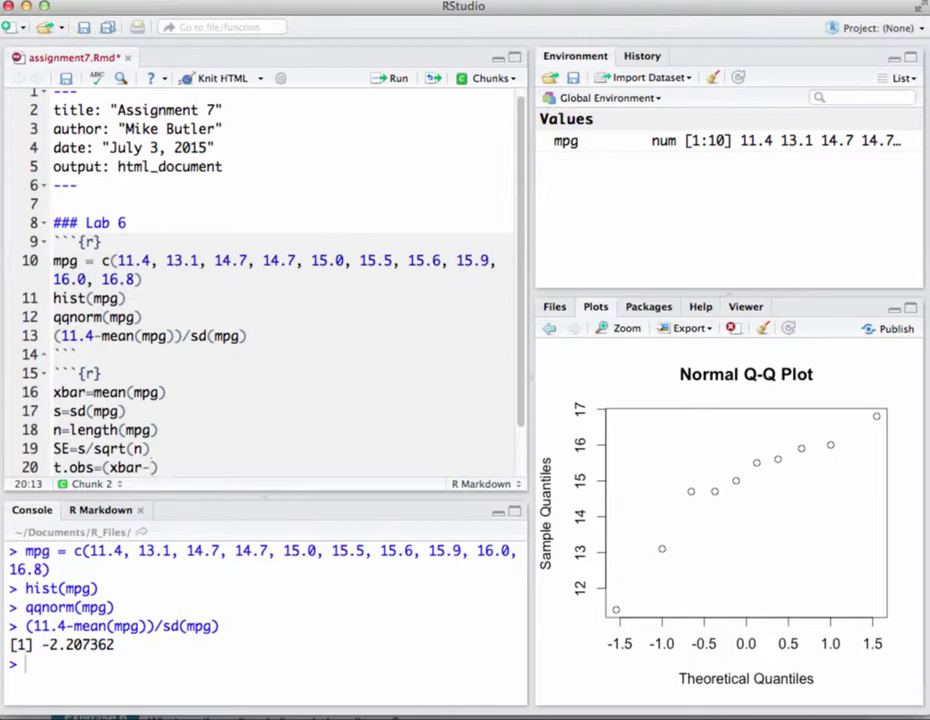
type("17)/SE")
scroll(237, 427, "down", 2)
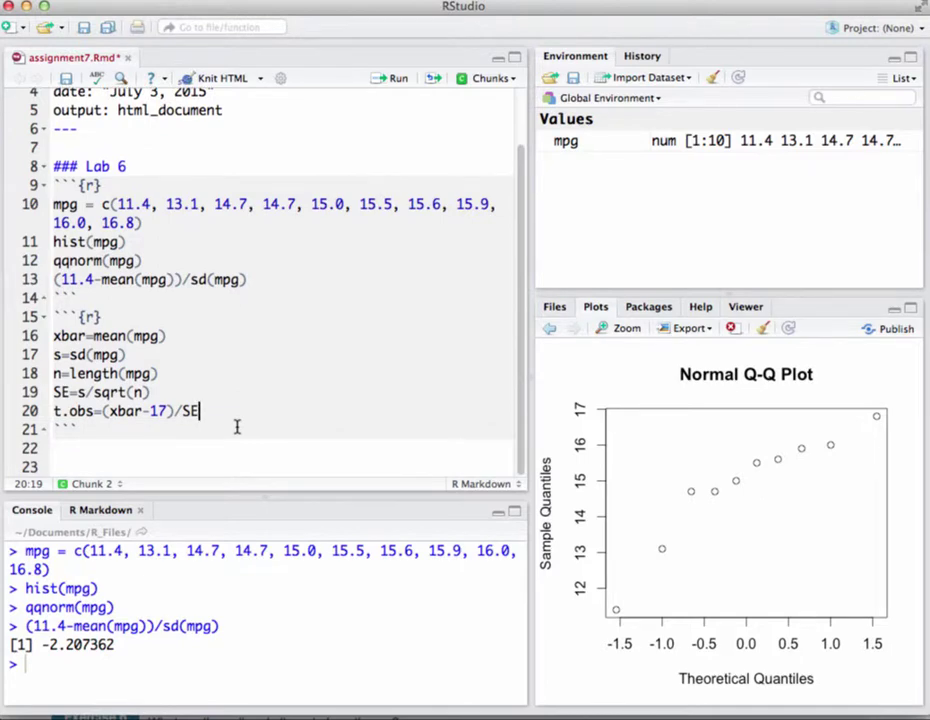
Run the current chunk with the manual t-test calculations and print t.obs in the console
left_click(490, 78)
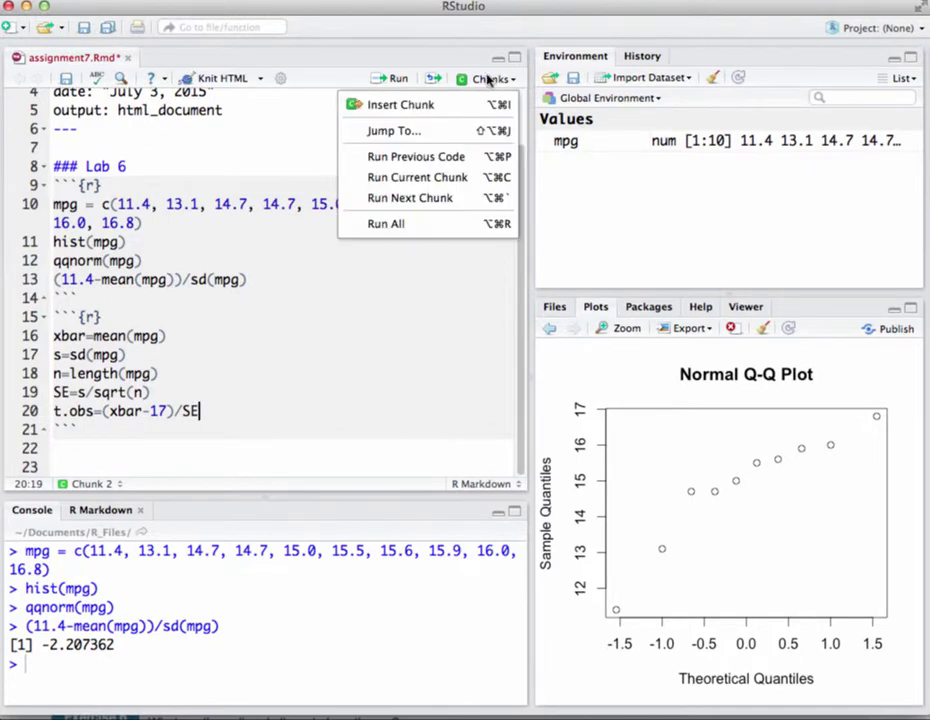
left_click(477, 177)
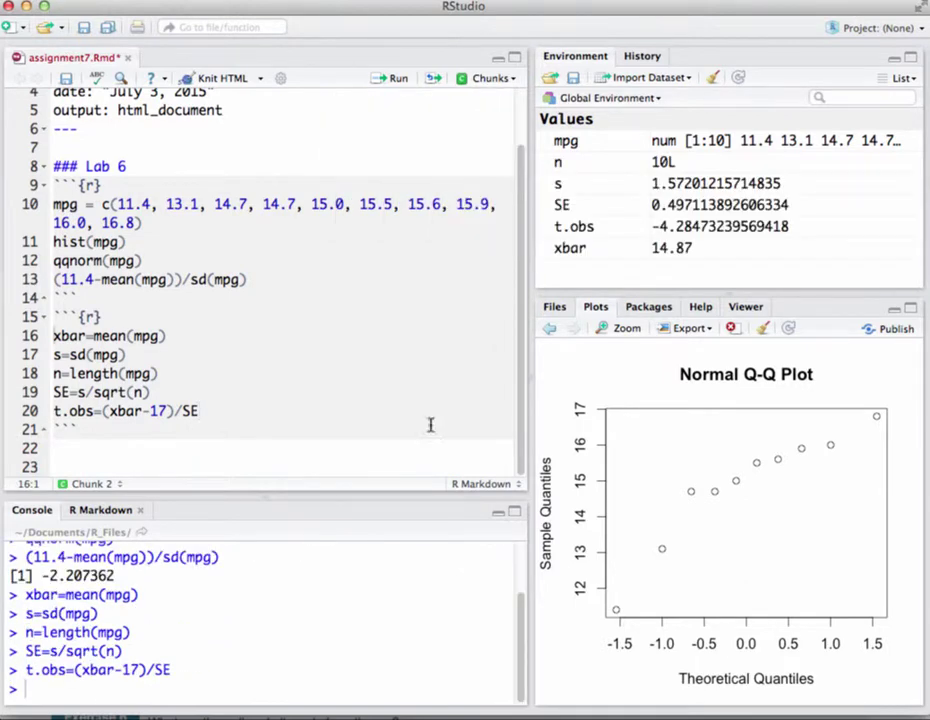
left_click(133, 447)
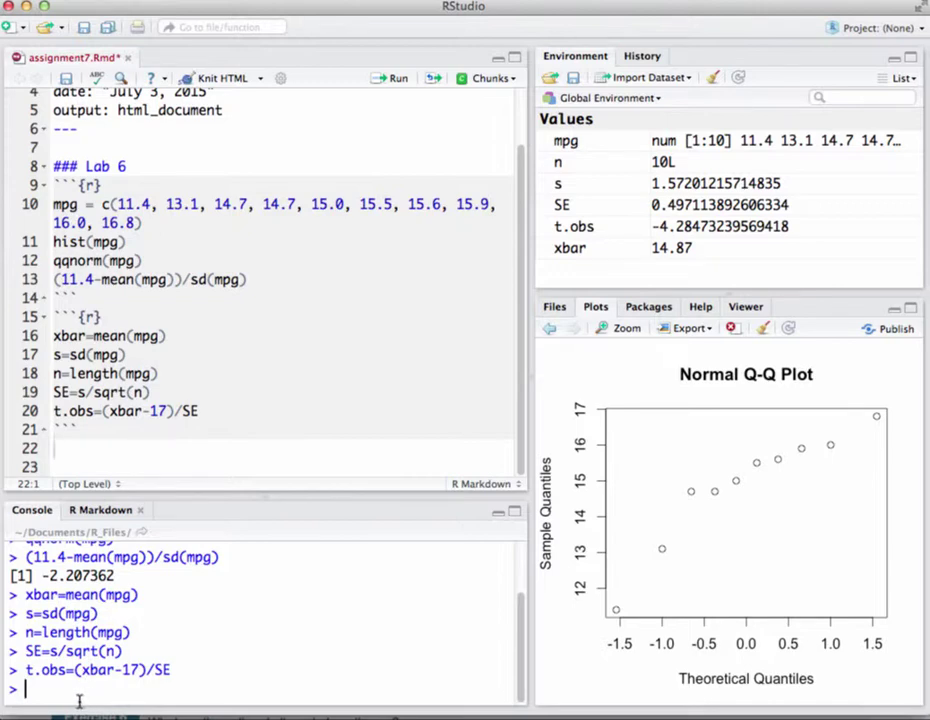
type("t.obs")
key("Return")
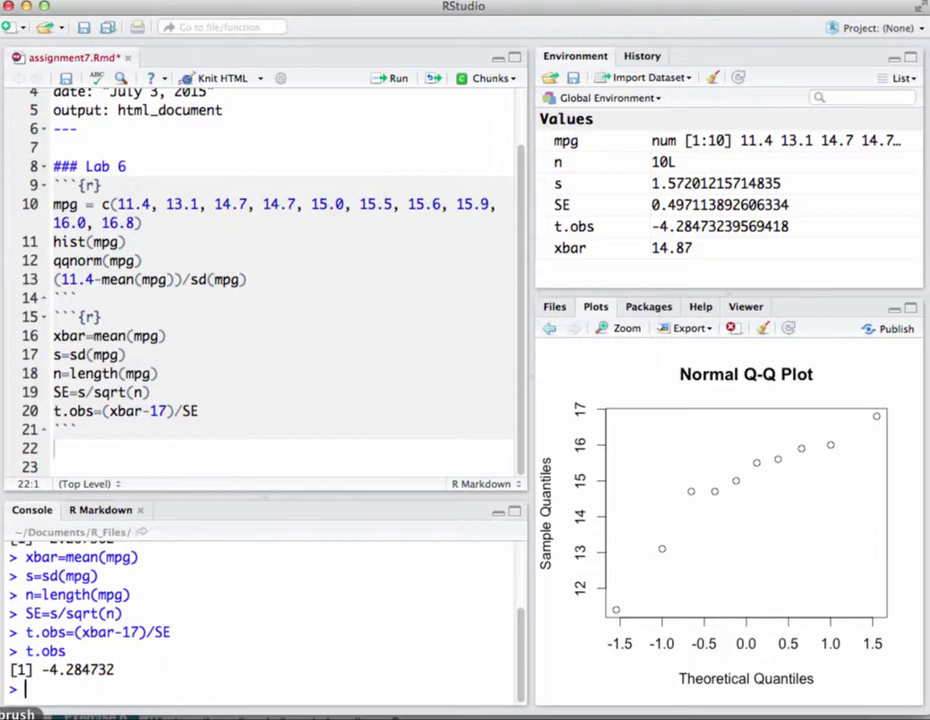
Switch to the drawing canvas and sketch a bell curve below the formulas with a baseline labelled t and a centre tick
left_click(18, 716)
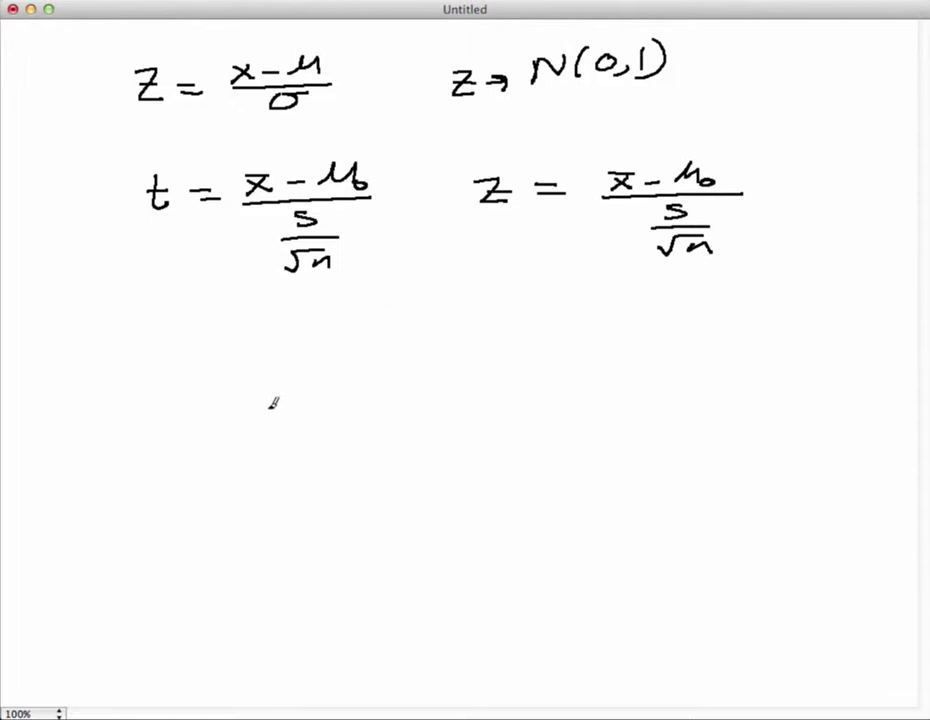
left_click_drag(228, 436, 653, 420)
mouse_move(220, 438)
left_mouse_down()
mouse_move(307, 409)
mouse_move(372, 353)
mouse_move(455, 322)
mouse_move(517, 343)
mouse_move(565, 380)
mouse_move(658, 420)
mouse_move(666, 460)
mouse_move(681, 451)
left_mouse_up()
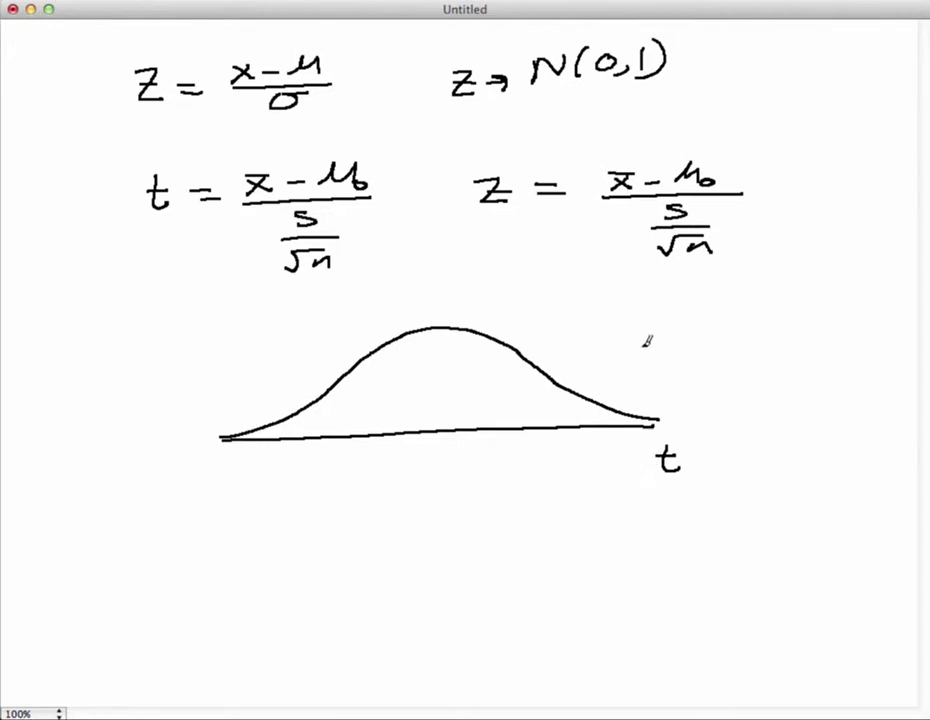
left_click_drag(441, 427, 441, 445)
Check t.obs in RStudio, then label the curve's centre tick 0 and mark −4.28 in the left tail on the canvas
left_click(35, 716)
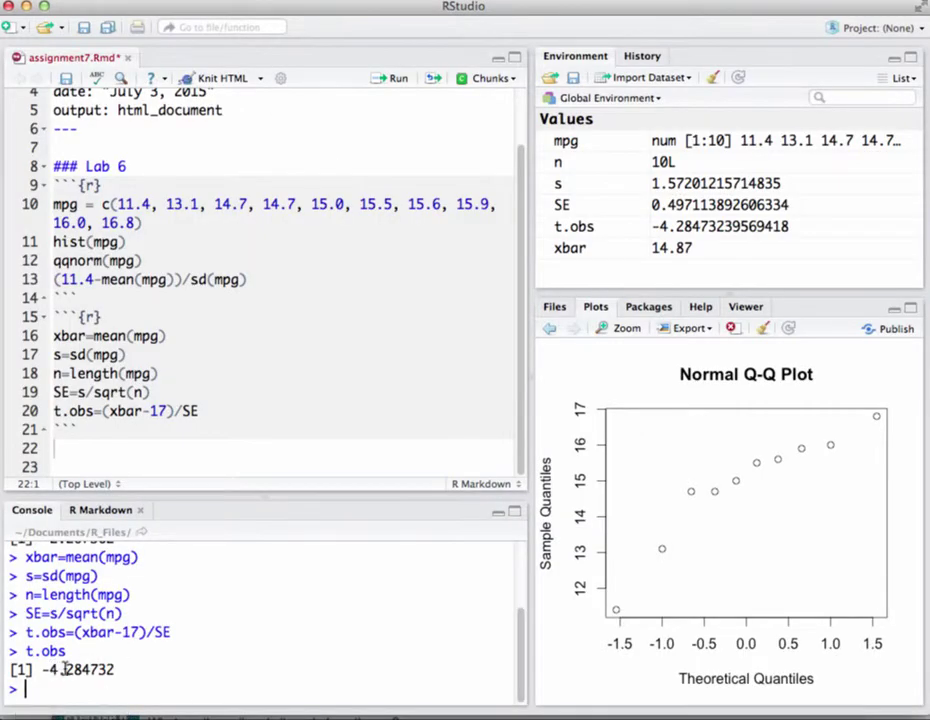
left_click(310, 598)
left_click(20, 716)
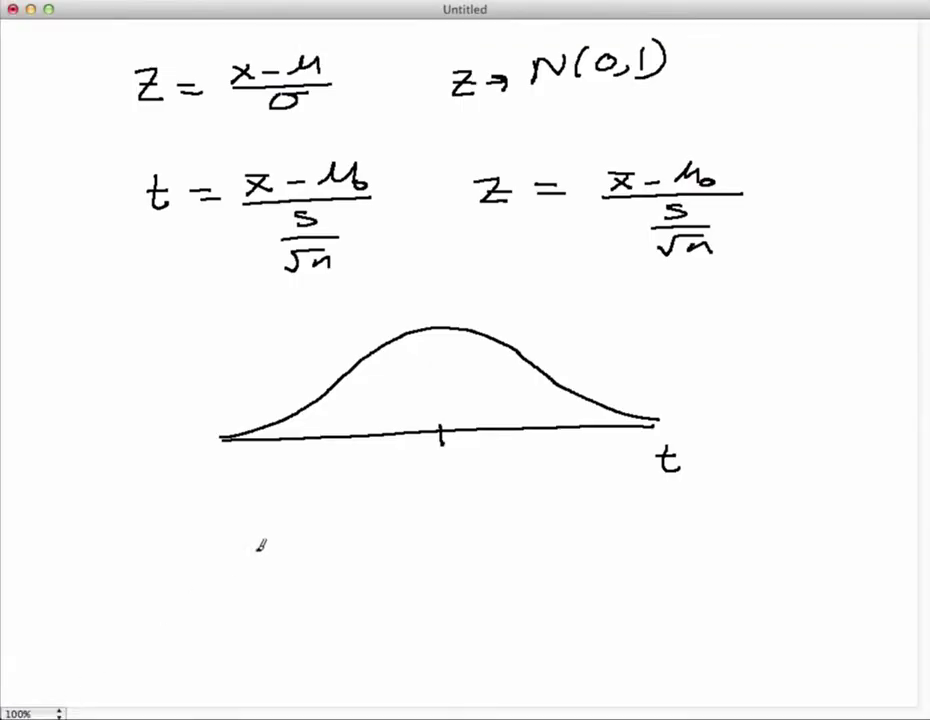
left_click_drag(446, 458, 456, 458)
left_click_drag(261, 432, 261, 444)
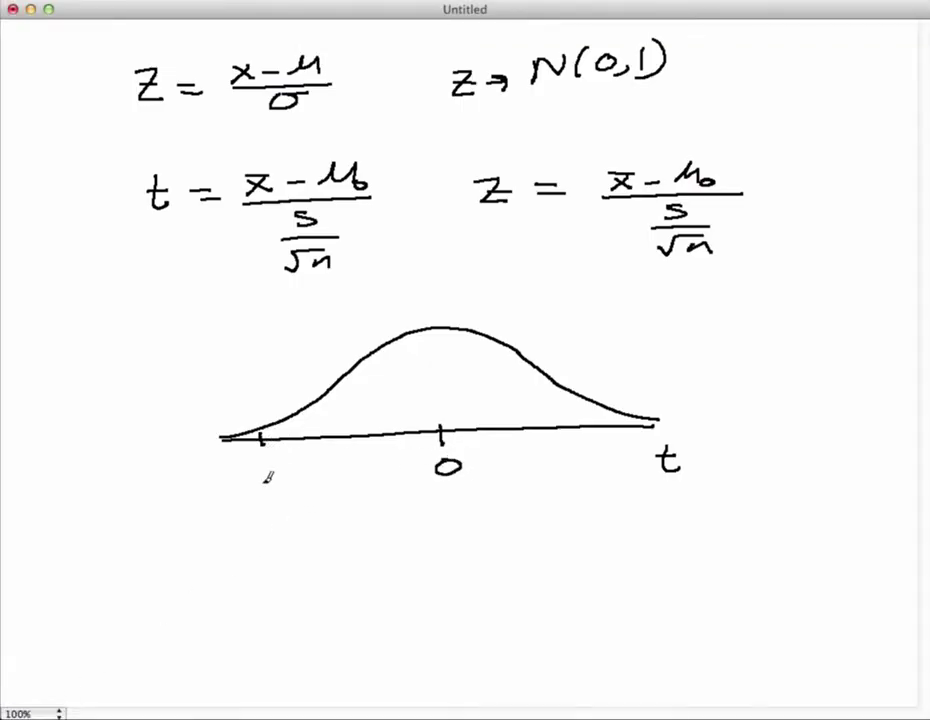
left_click_drag(218, 474, 288, 472)
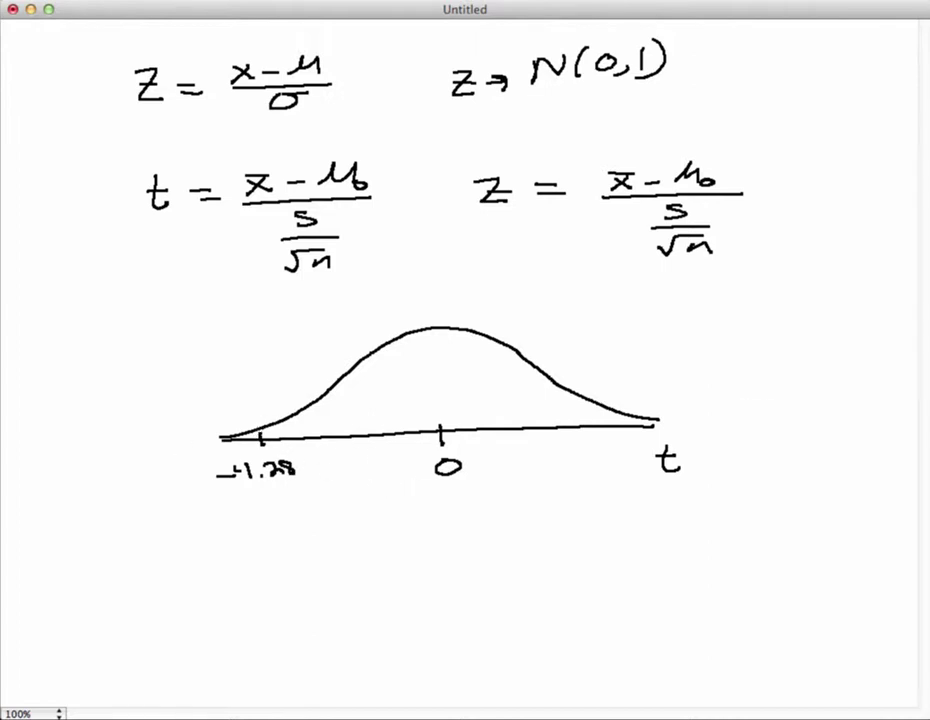
Change the brush colour to red, shade the tail beyond −4.28 and label it 2·P-VAL with a pointer line
key("super+shift+c")
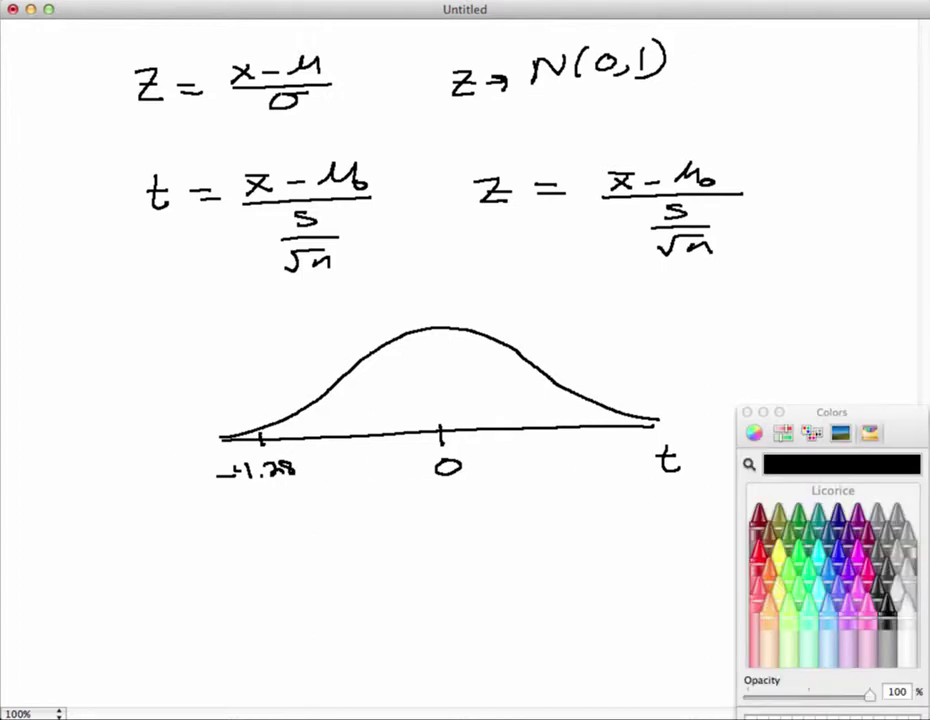
left_click_drag(907, 413, 0, 440)
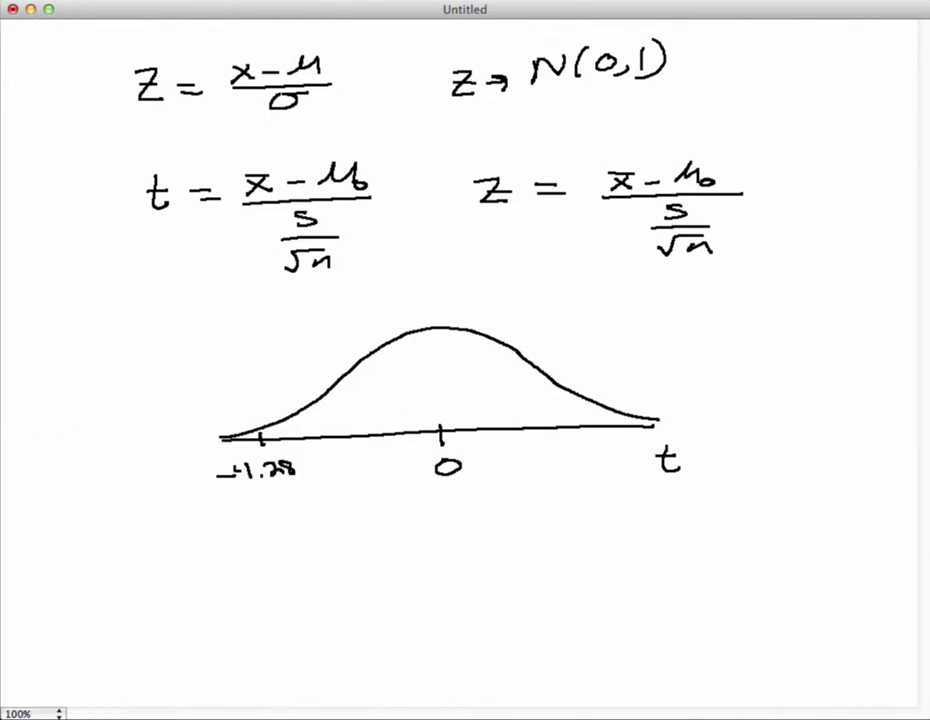
mouse_move(255, 430)
left_mouse_down()
mouse_move(239, 432)
mouse_move(268, 425)
mouse_move(214, 392)
left_mouse_up()
mouse_move(166, 350)
left_mouse_down()
mouse_move(166, 375)
mouse_move(211, 352)
mouse_move(228, 350)
mouse_move(228, 362)
left_mouse_up()
left_click_drag(134, 363, 144, 372)
left_click(148, 369)
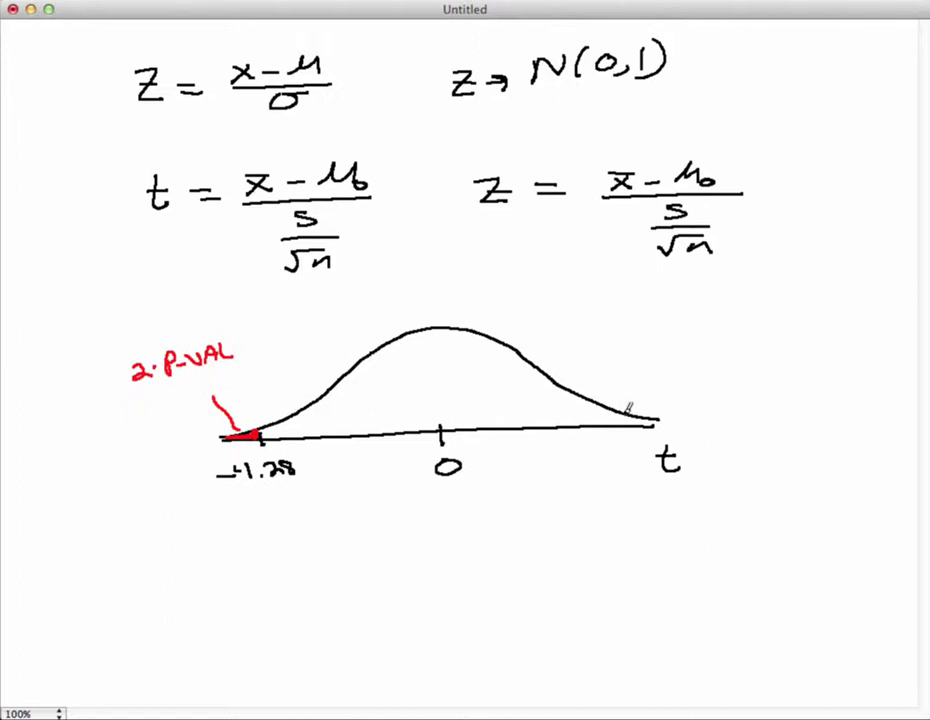
Shade the matching right tail red and handwrite df = n − 1 in black above it
mouse_move(608, 410)
left_mouse_down()
mouse_move(607, 418)
mouse_move(623, 411)
mouse_move(641, 414)
mouse_move(614, 413)
mouse_move(645, 420)
left_mouse_up()
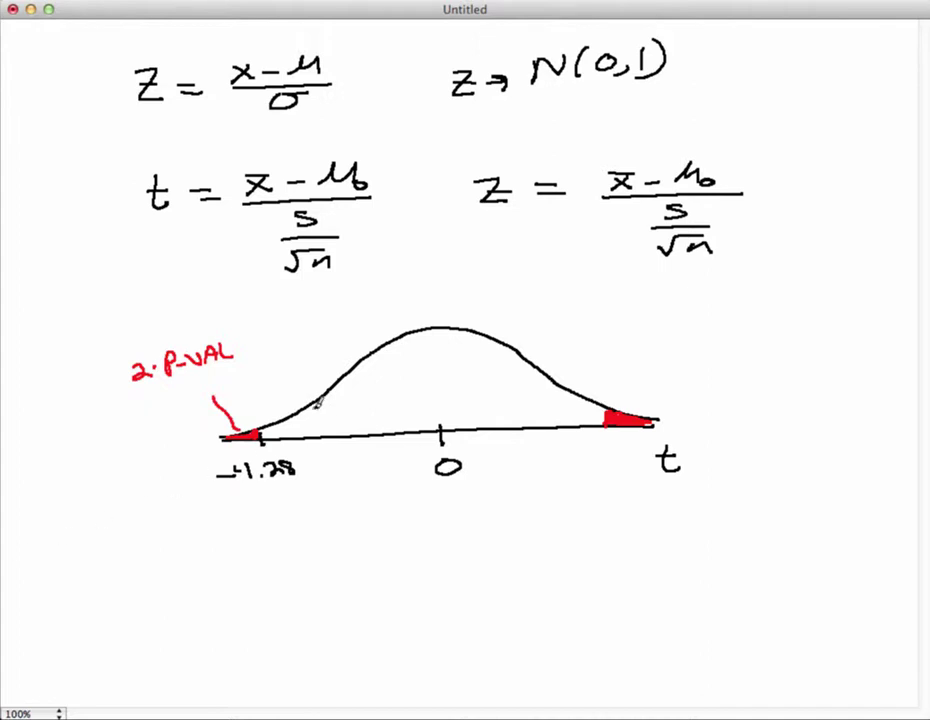
mouse_move(600, 328)
left_mouse_down()
mouse_move(605, 316)
mouse_move(612, 344)
mouse_move(645, 331)
left_mouse_up()
mouse_move(627, 339)
left_mouse_down()
mouse_move(676, 321)
mouse_move(726, 333)
left_mouse_up()
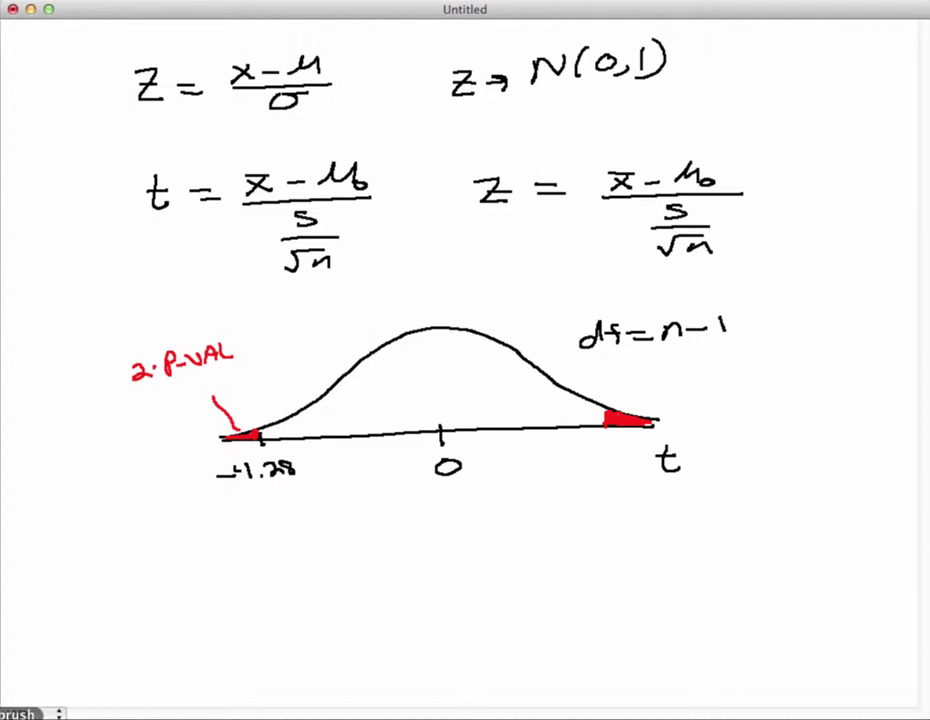
Switch to RStudio and place the cursor at the console prompt
left_click(35, 716)
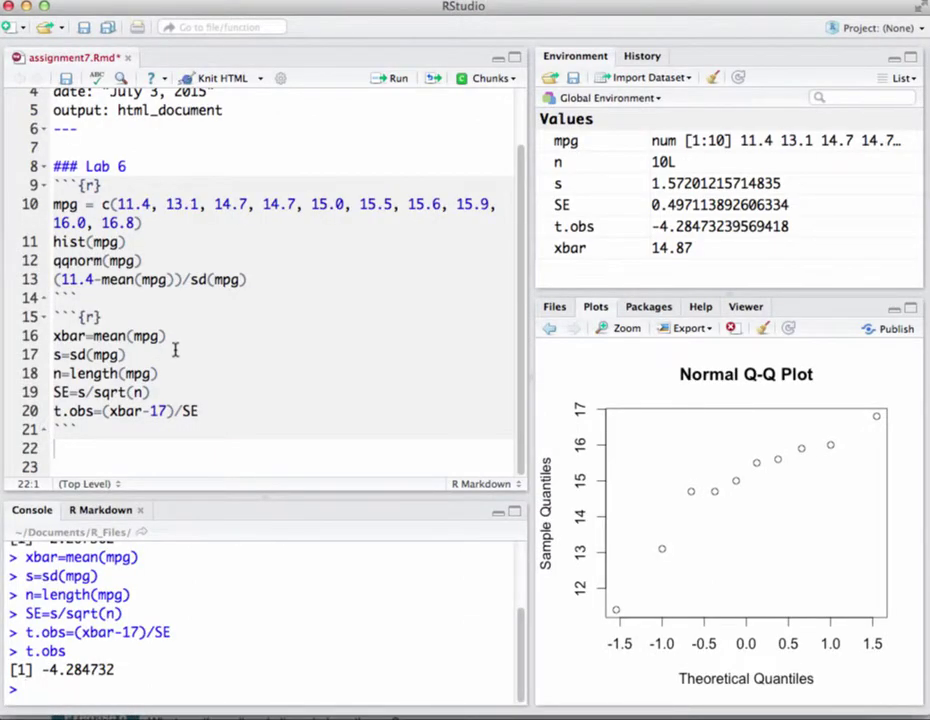
left_click(73, 671)
type("lengh")
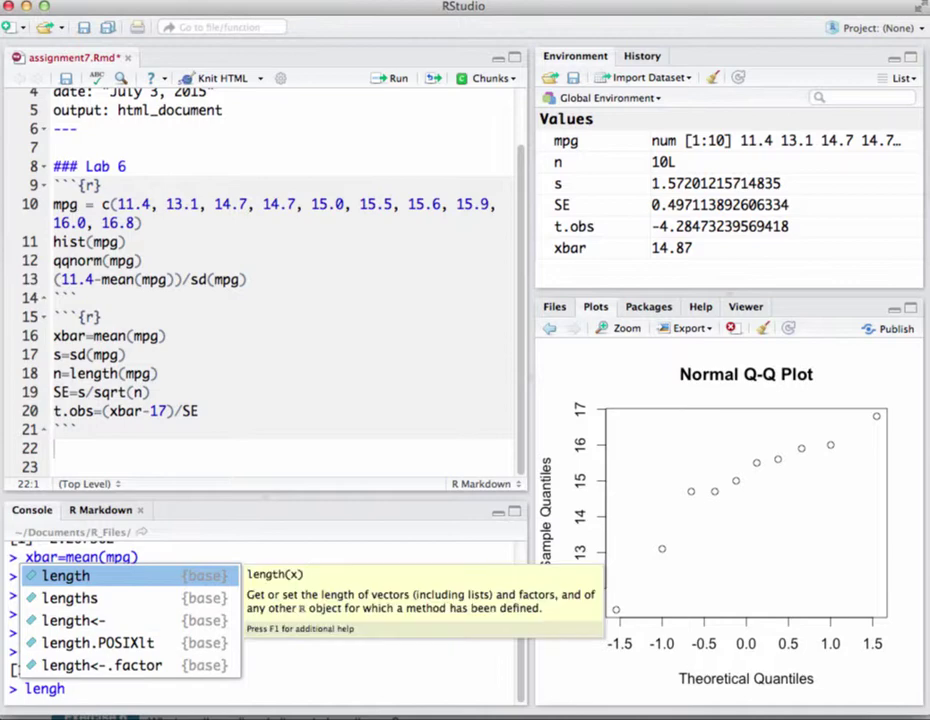
key("BackSpace")
key("BackSpace")
key("BackSpace")
key("BackSpace")
key("BackSpace")
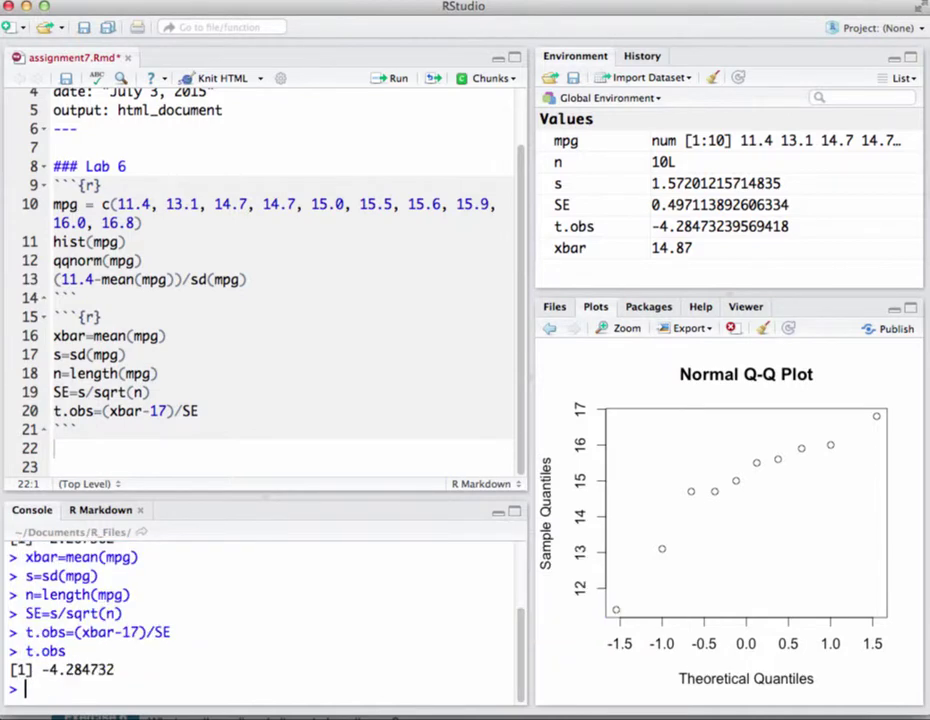
Print n in the console, then handwrite = 10 − 1 and = 9 below df = n − 1 on the drawing canvas
type("n")
key("Return")
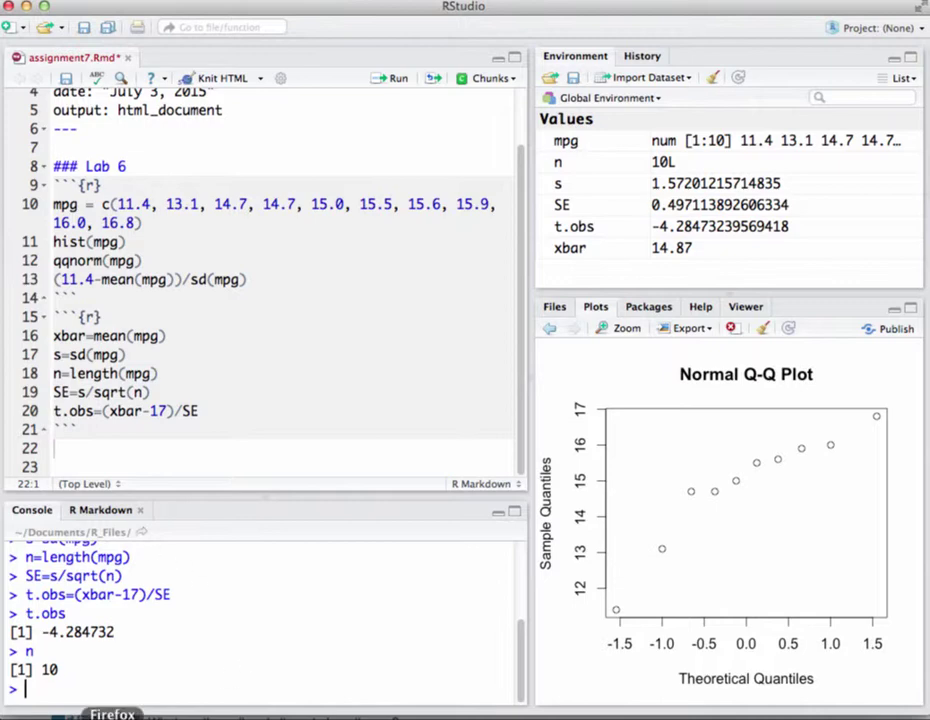
left_click(18, 716)
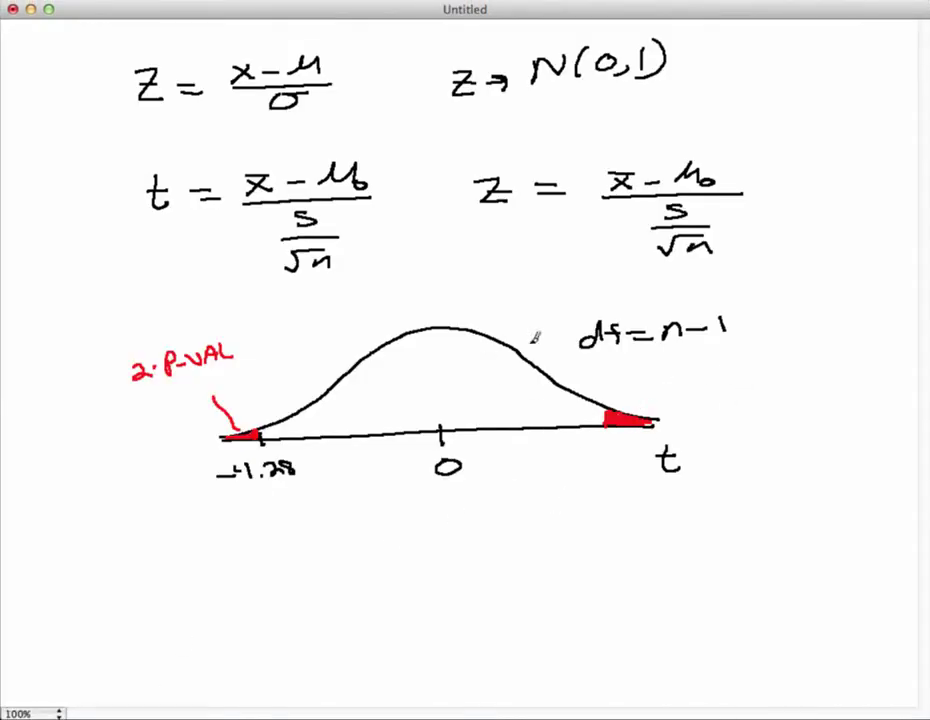
mouse_move(633, 362)
left_mouse_down()
mouse_move(665, 371)
mouse_move(681, 357)
mouse_move(722, 370)
left_mouse_up()
left_click_drag(633, 386, 648, 385)
mouse_move(634, 394)
left_mouse_down()
mouse_move(676, 390)
mouse_move(682, 402)
left_mouse_up()
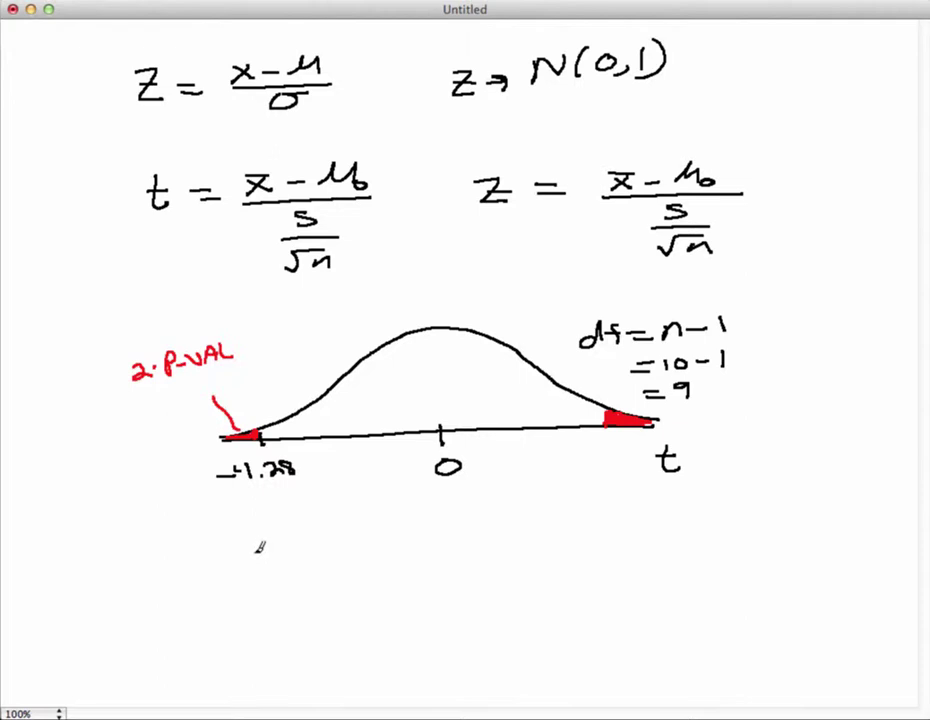
Handwrite → PNORM after N(0,1) and Pt(−4.28, 9) below the right side of the t curve
left_click_drag(687, 59, 705, 65)
mouse_move(752, 46)
left_mouse_down()
mouse_move(751, 66)
mouse_move(764, 46)
left_mouse_up()
mouse_move(774, 52)
left_mouse_down()
mouse_move(824, 38)
mouse_move(846, 57)
left_mouse_up()
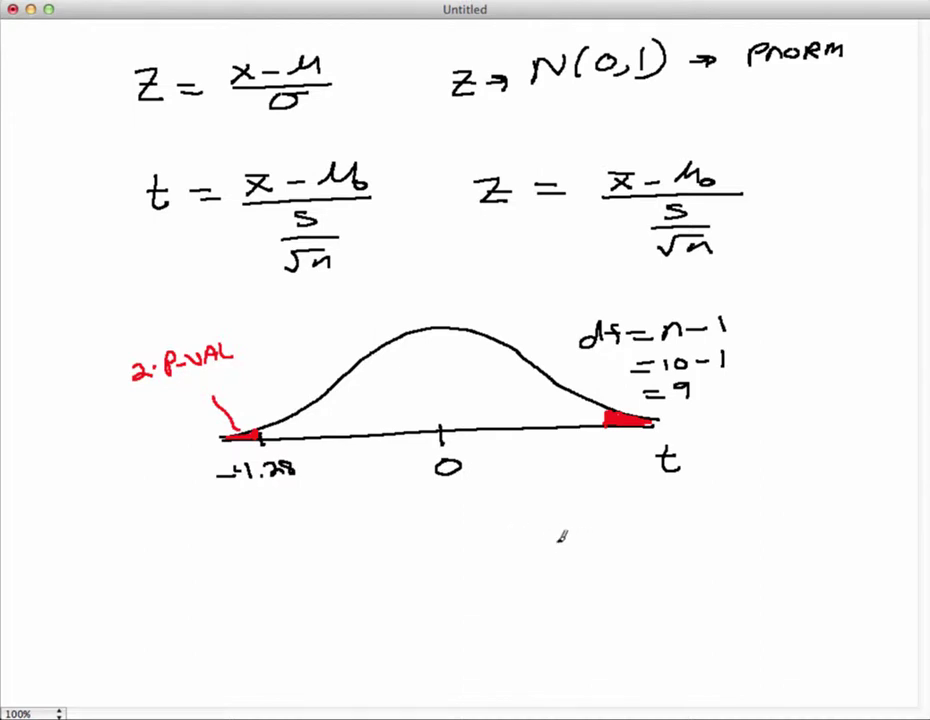
mouse_move(557, 530)
left_mouse_down()
mouse_move(557, 556)
mouse_move(559, 546)
mouse_move(586, 556)
mouse_move(591, 544)
mouse_move(600, 560)
left_mouse_up()
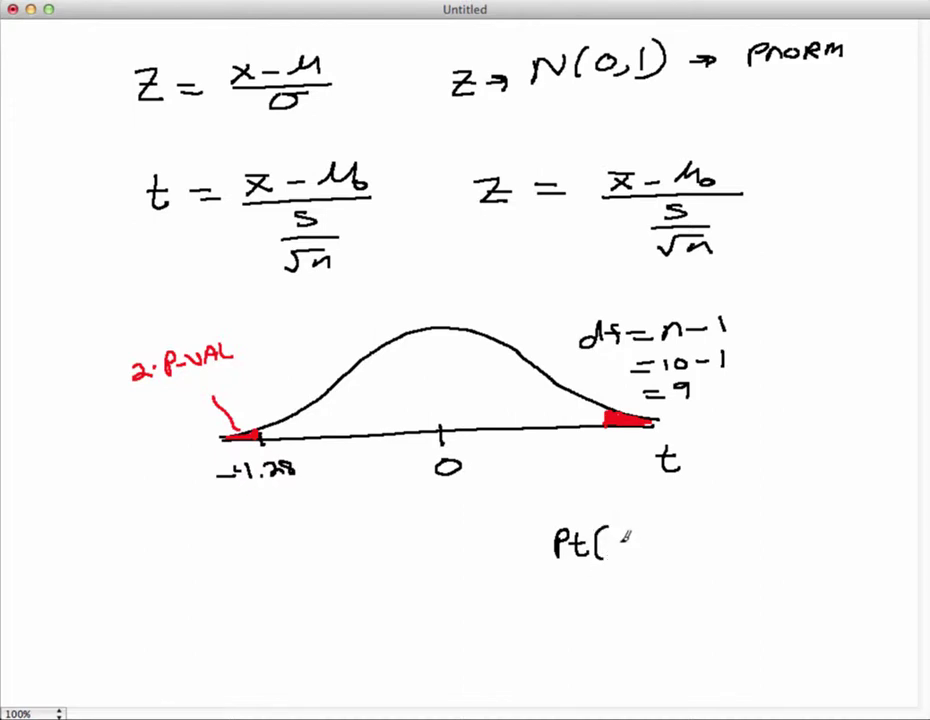
mouse_move(598, 545)
left_mouse_down()
mouse_move(632, 529)
mouse_move(649, 540)
mouse_move(655, 528)
mouse_move(669, 538)
mouse_move(679, 526)
mouse_move(689, 544)
mouse_move(731, 546)
left_mouse_up()
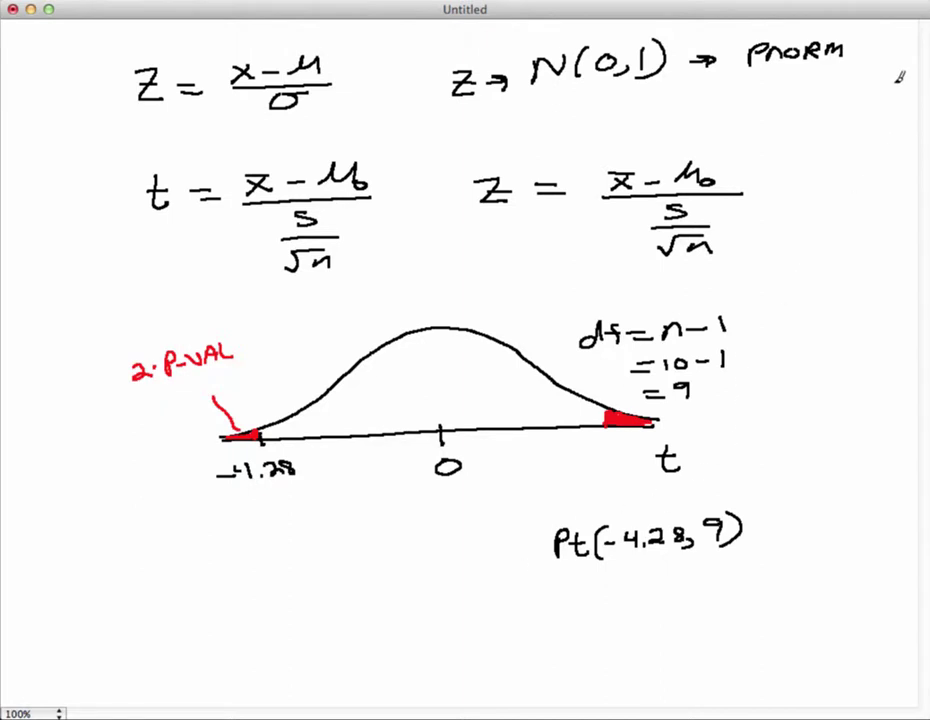
Add the arguments (x, μ, σ) after PNORM and label the 9 in Pt(−4.28, 9) with an arrow and df
mouse_move(858, 38)
left_mouse_down()
mouse_move(855, 60)
mouse_move(873, 58)
left_mouse_up()
mouse_move(873, 45)
left_mouse_down()
mouse_move(862, 58)
mouse_move(893, 54)
mouse_move(899, 42)
mouse_move(907, 50)
mouse_move(908, 38)
mouse_move(912, 58)
left_mouse_up()
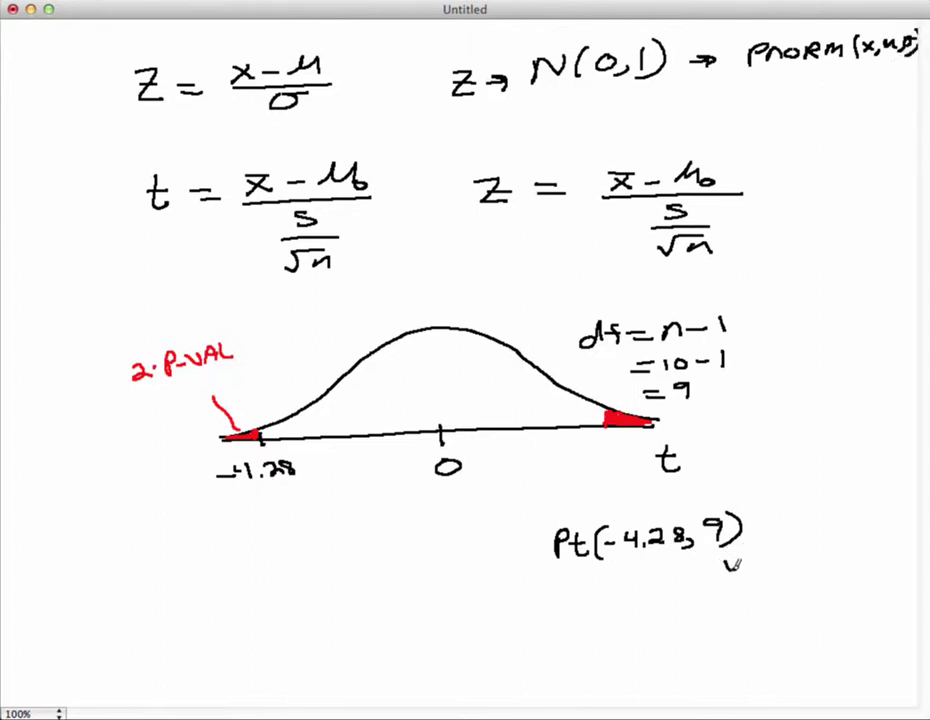
mouse_move(733, 555)
left_mouse_down()
mouse_move(731, 571)
mouse_move(752, 598)
mouse_move(785, 588)
mouse_move(774, 594)
left_mouse_up()
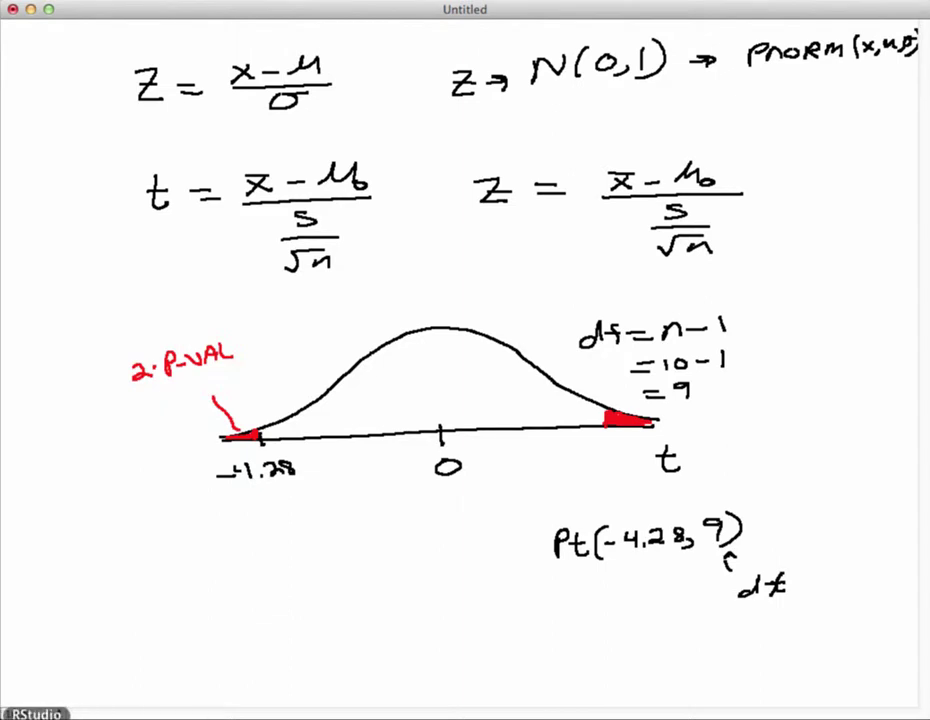
Switch to RStudio, add the line pt(t.obs,df=n-1) below the t.obs assignment in the second chunk and run it
left_click(35, 716)
left_click(212, 411)
key("Return")
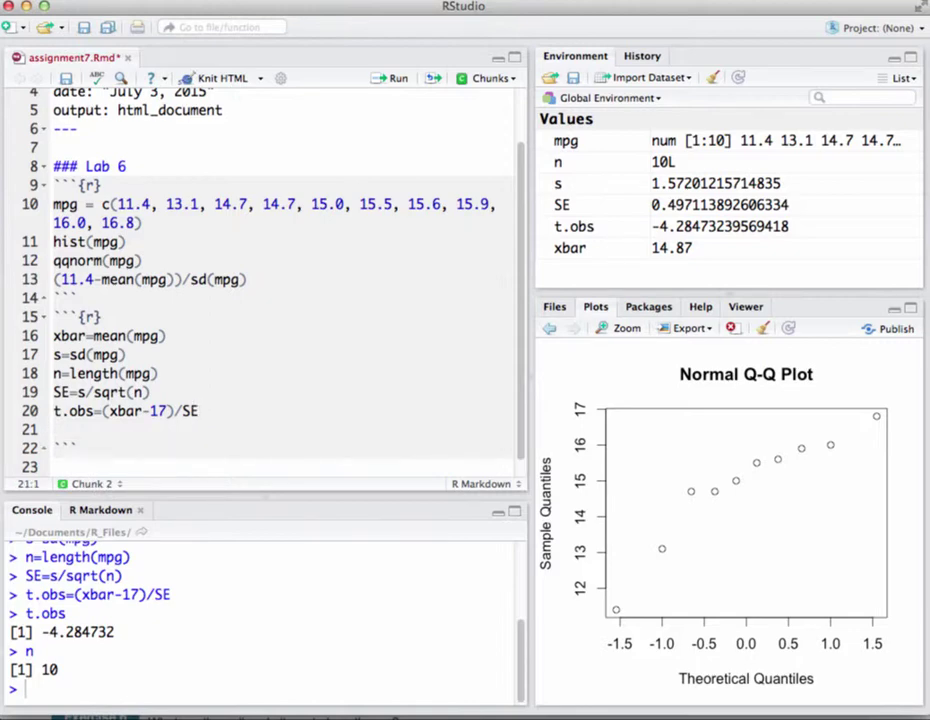
type("pt(t.obs")
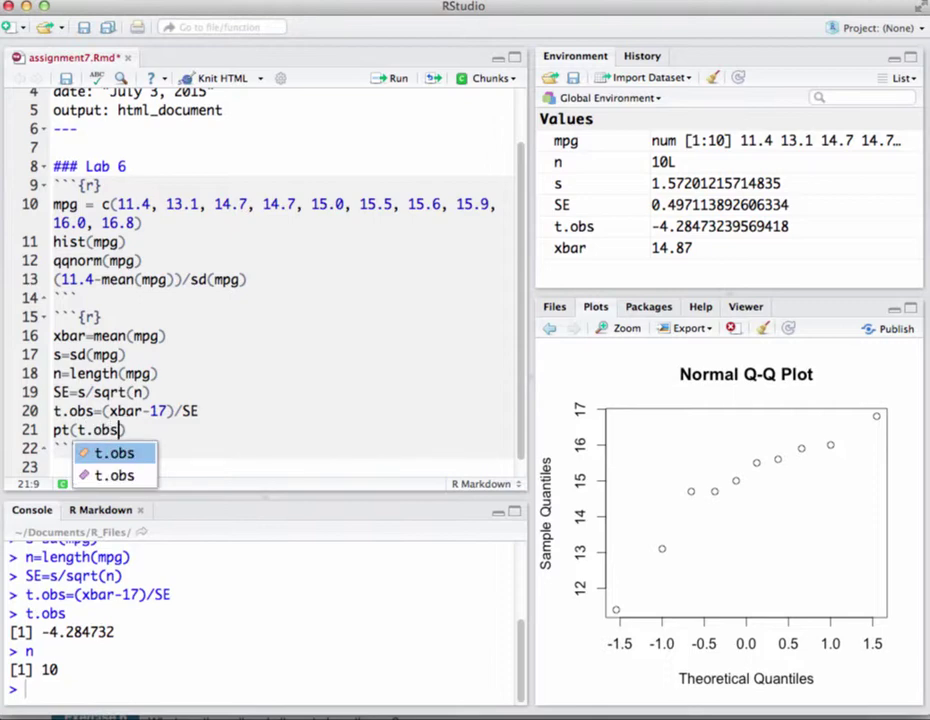
type(",")
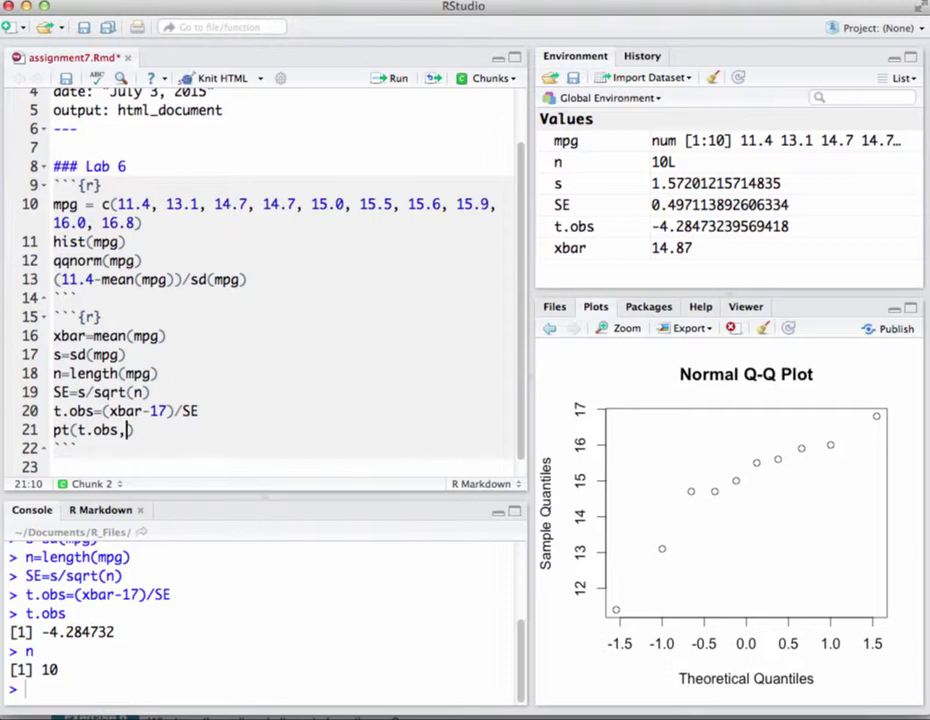
type("df=n-1")
left_click(392, 77)
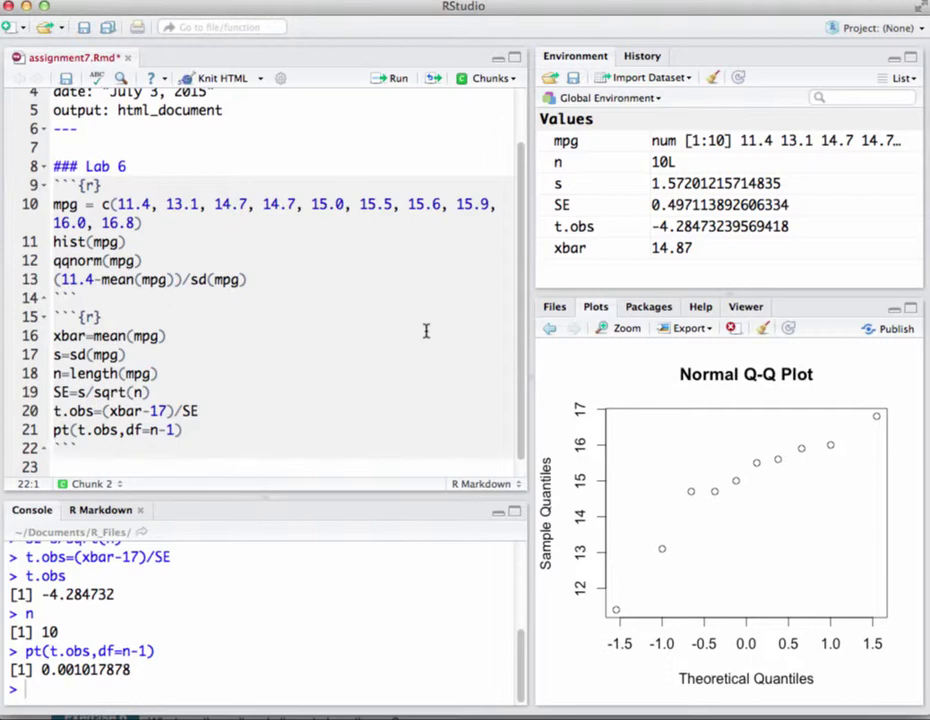
Change the p-value line to 2*pt(t.obs,df=n-1) and run it, and print xbar in the console
left_click(52, 430)
type("2")
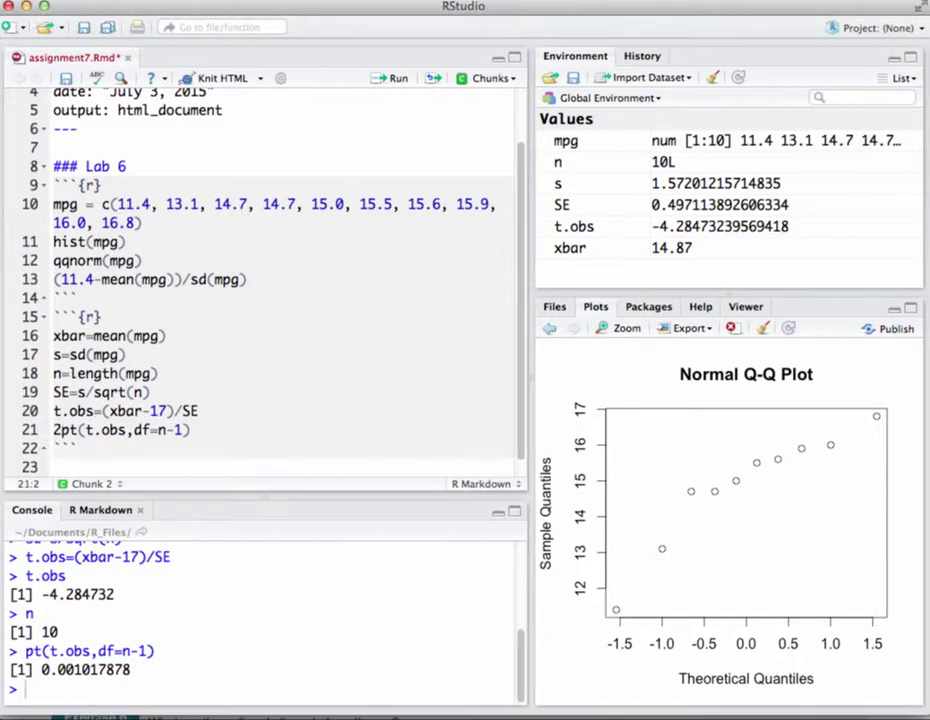
type("*")
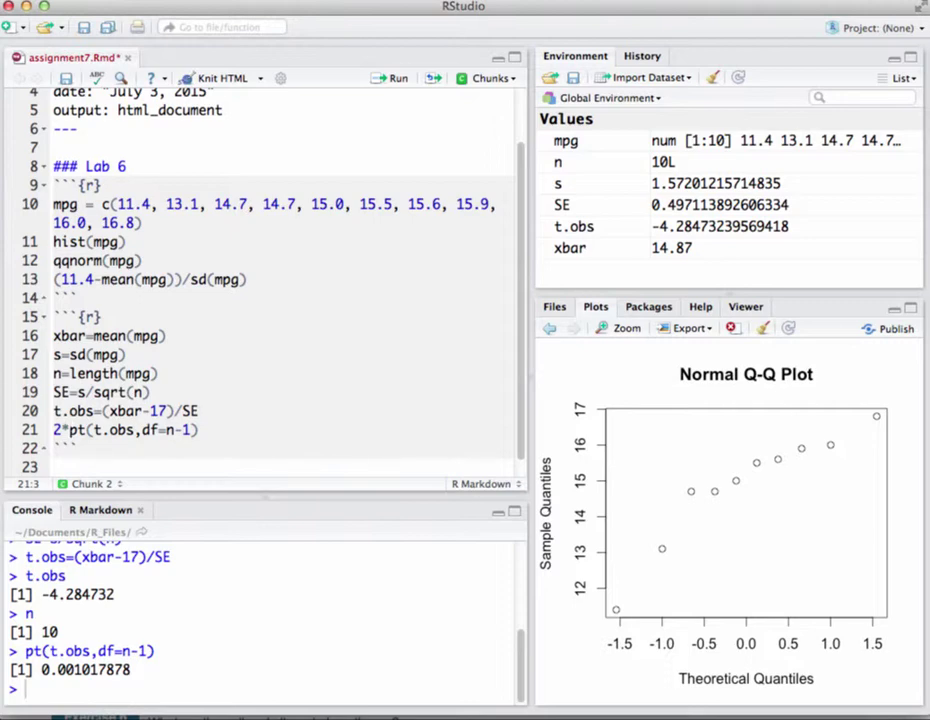
left_click(385, 78)
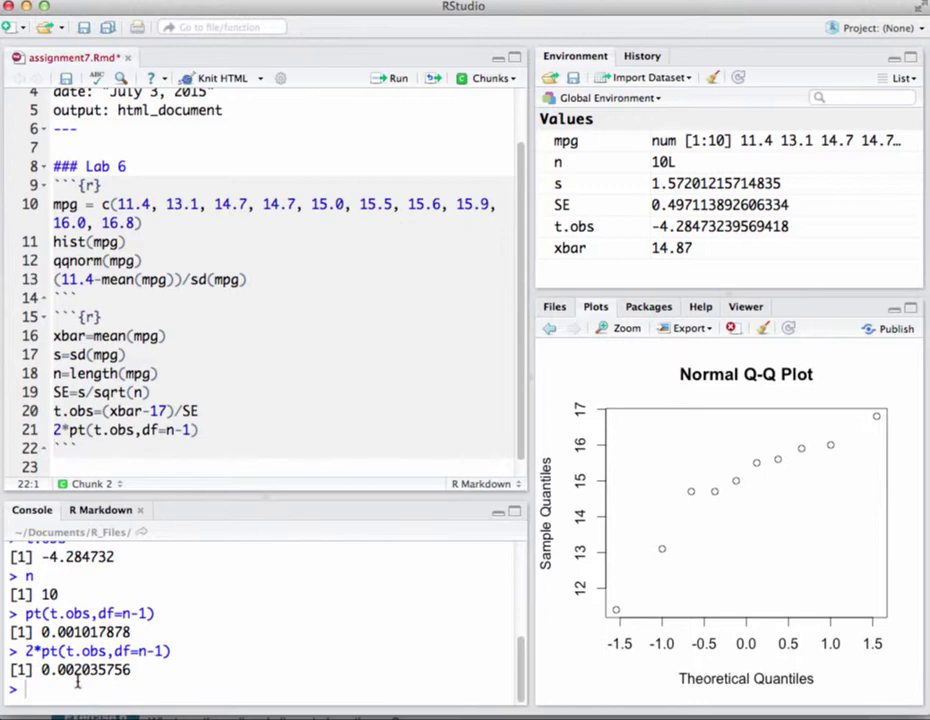
type("xbar")
key("Return")
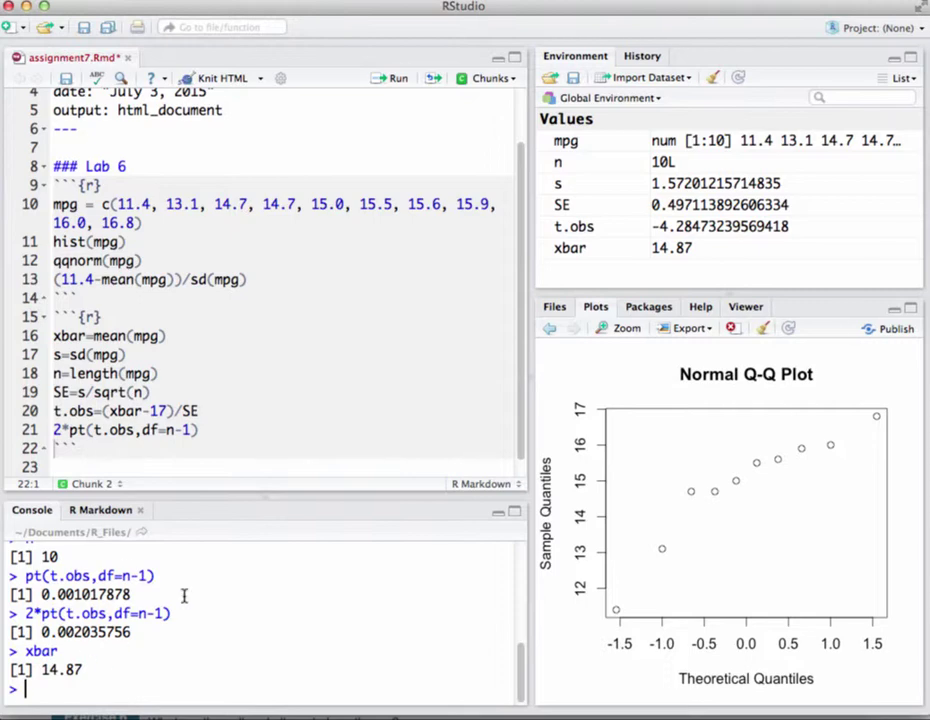
Switch to the lab handout and review Exercises 4 to 7, highlighting mean(mpg) and length(mpg) in the Exercise 3 code
key("super+grave")
scroll(360, 465, "down", 3)
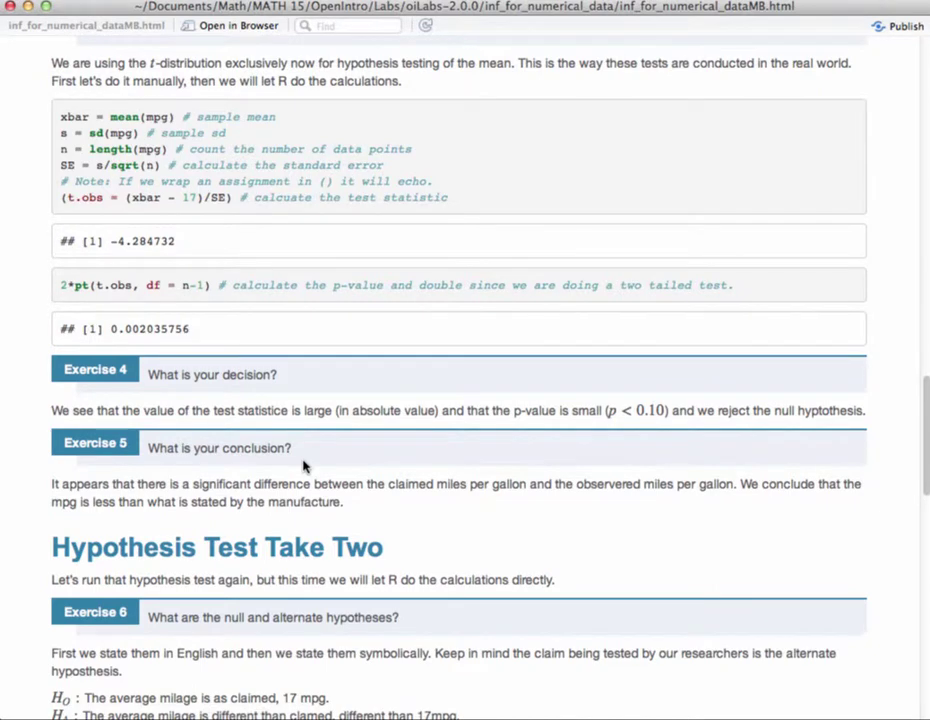
scroll(305, 466, "down", 2)
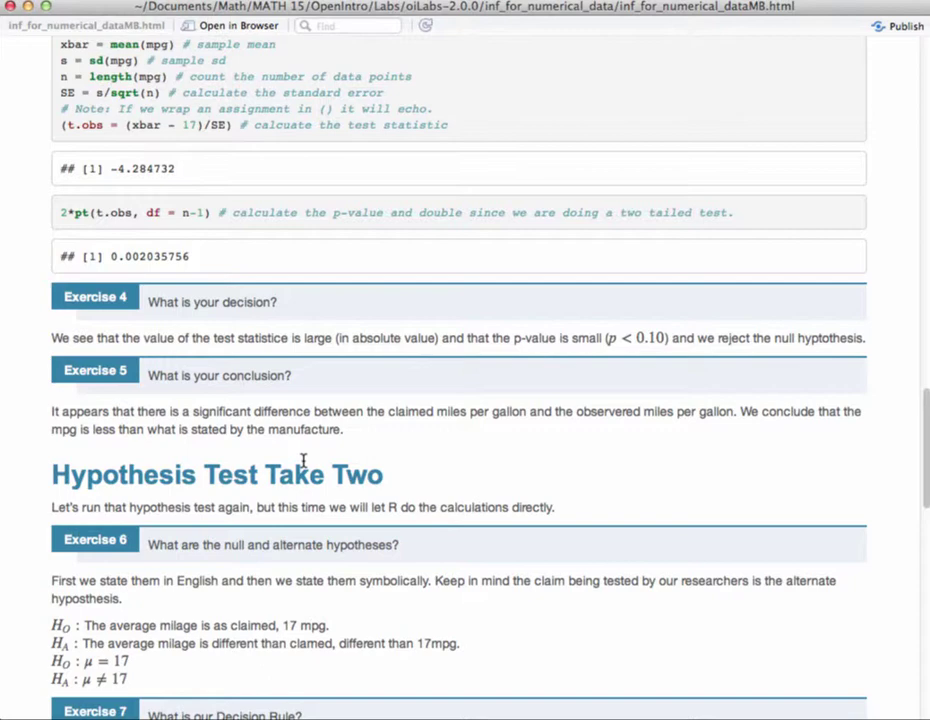
scroll(303, 460, "down", 4)
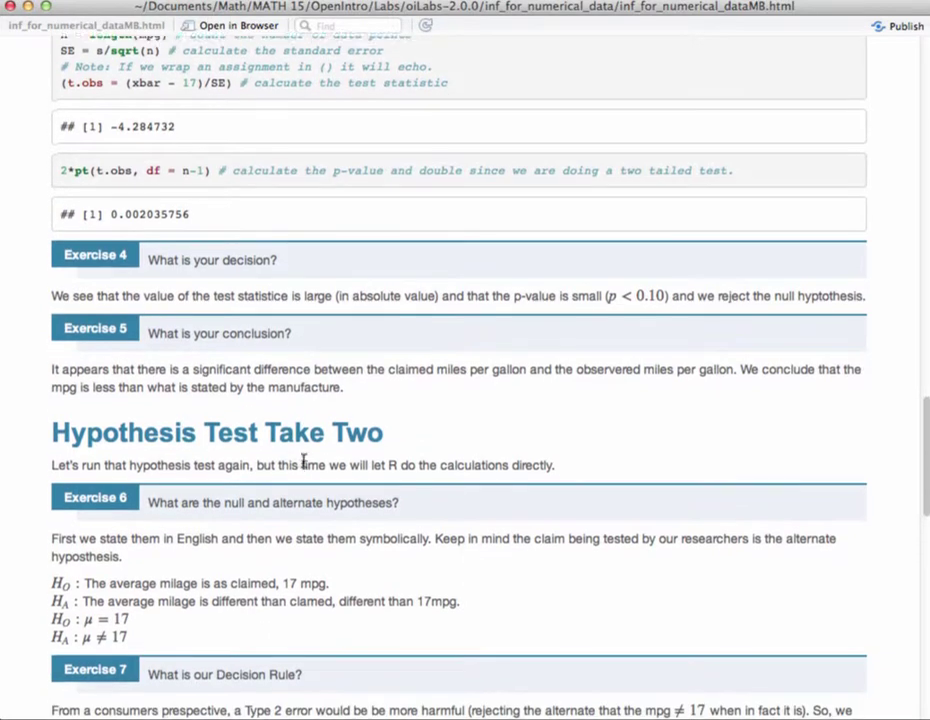
scroll(305, 466, "down", 3)
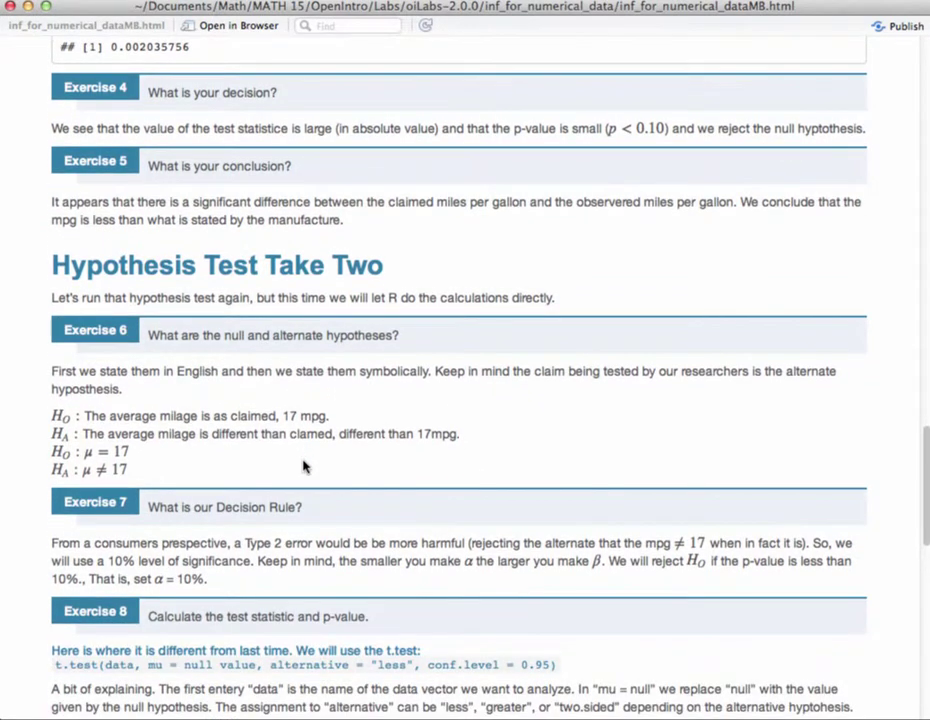
scroll(303, 466, "up", 10)
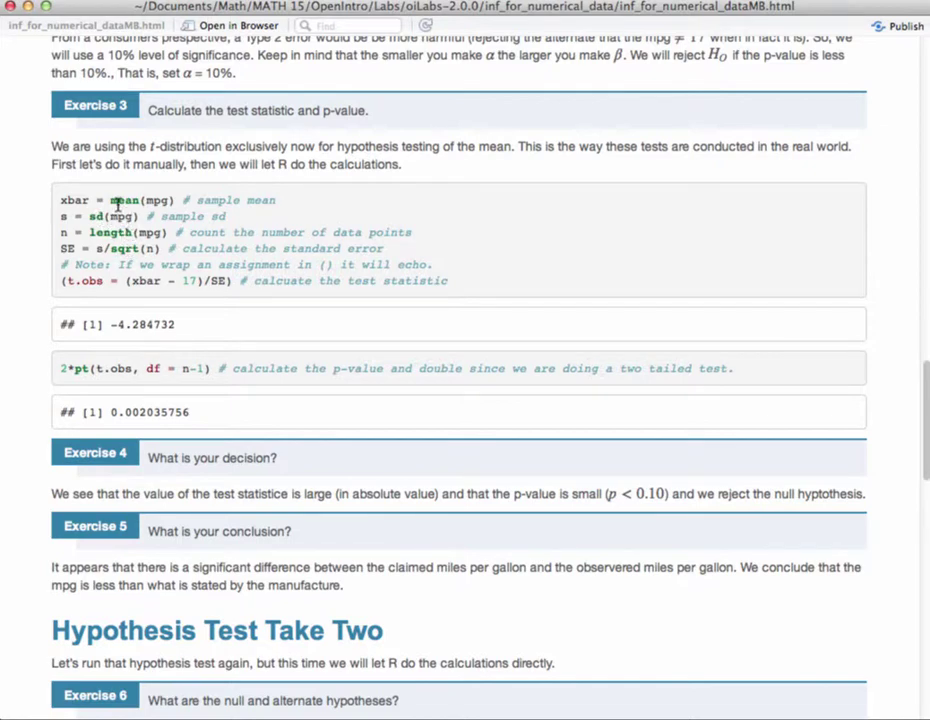
left_click_drag(110, 200, 158, 201)
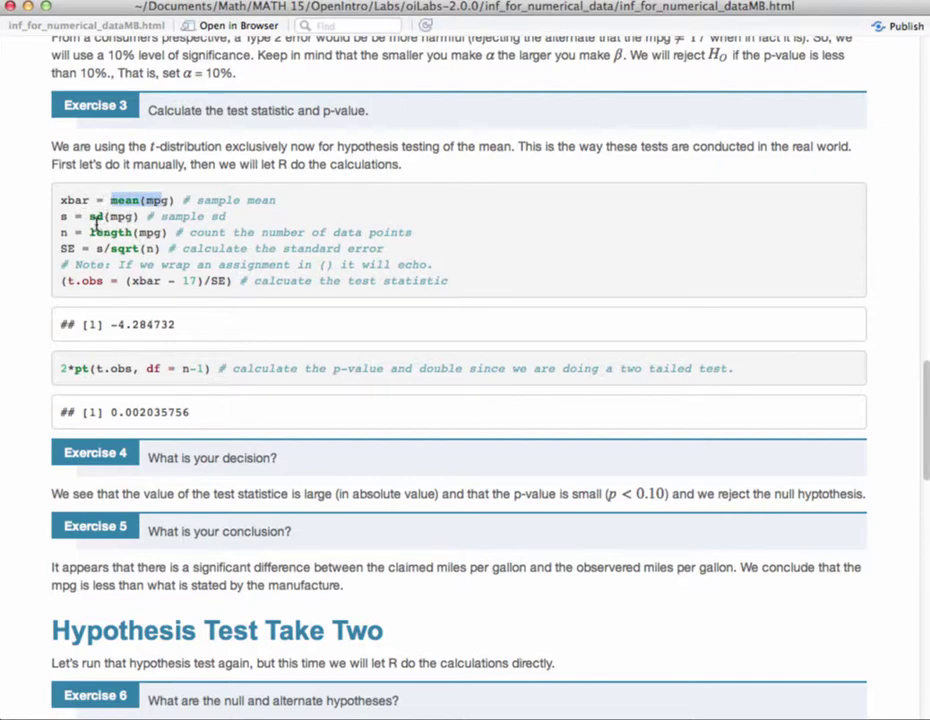
left_click(91, 214)
left_click_drag(91, 214, 163, 232)
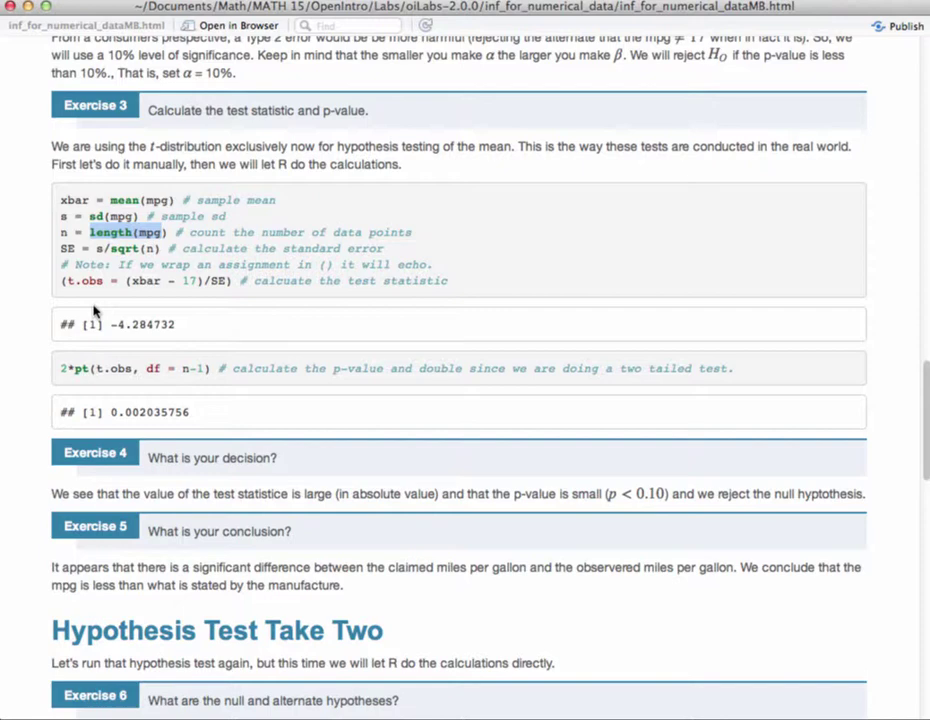
Read the Hypothesis Test Take Two section, examining the hypotheses, decision rule and the t.test arguments and output in Exercise 8
scroll(95, 311, "down", 5)
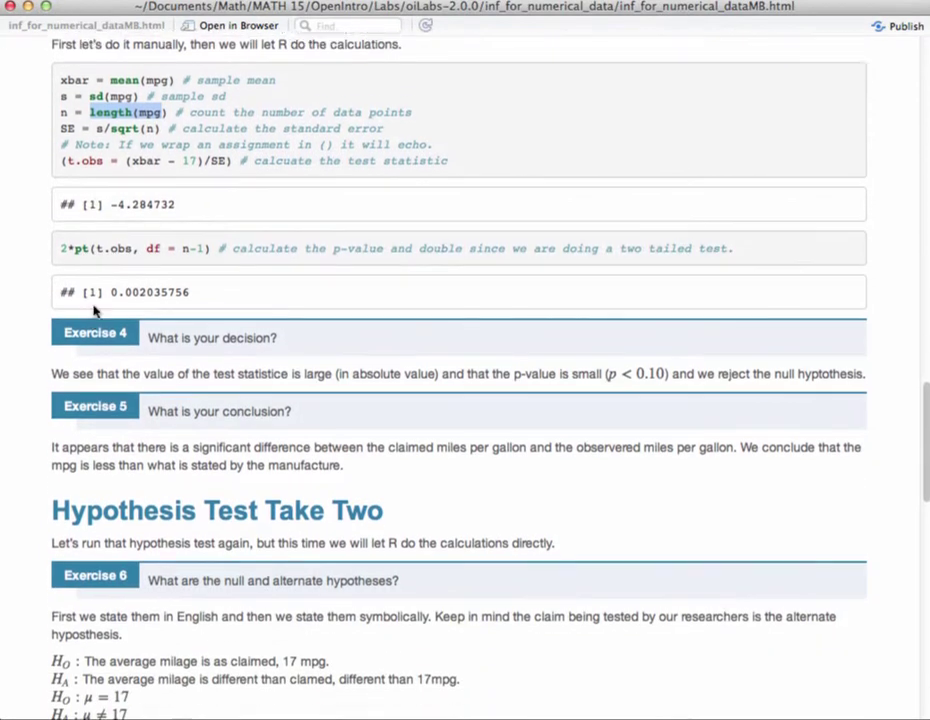
scroll(95, 311, "down", 5)
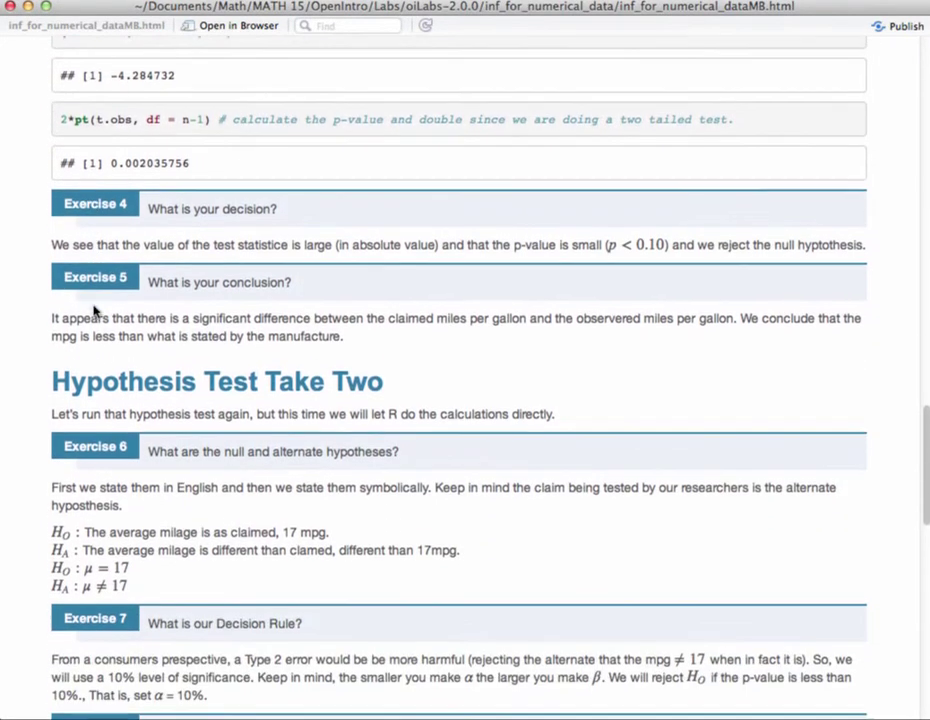
scroll(95, 311, "down", 2)
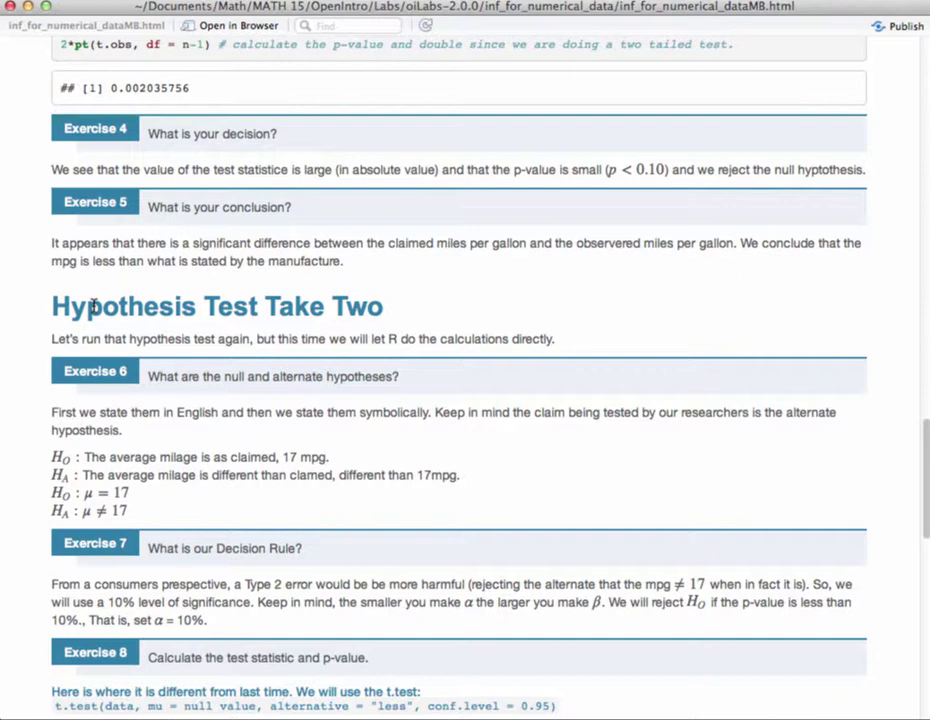
scroll(95, 309, "down", 3)
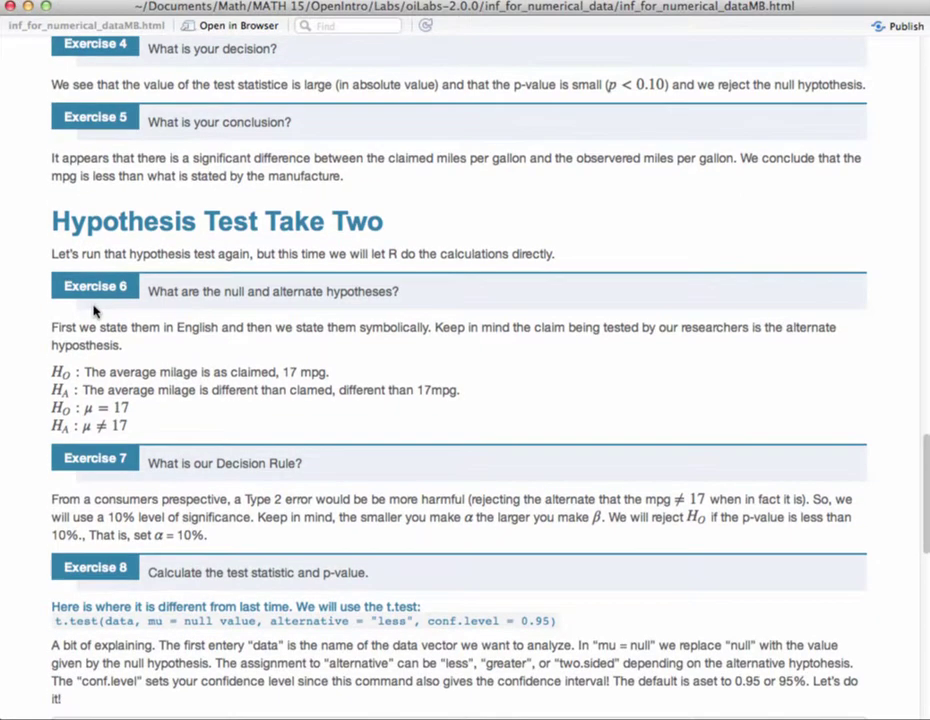
scroll(95, 311, "down", 3)
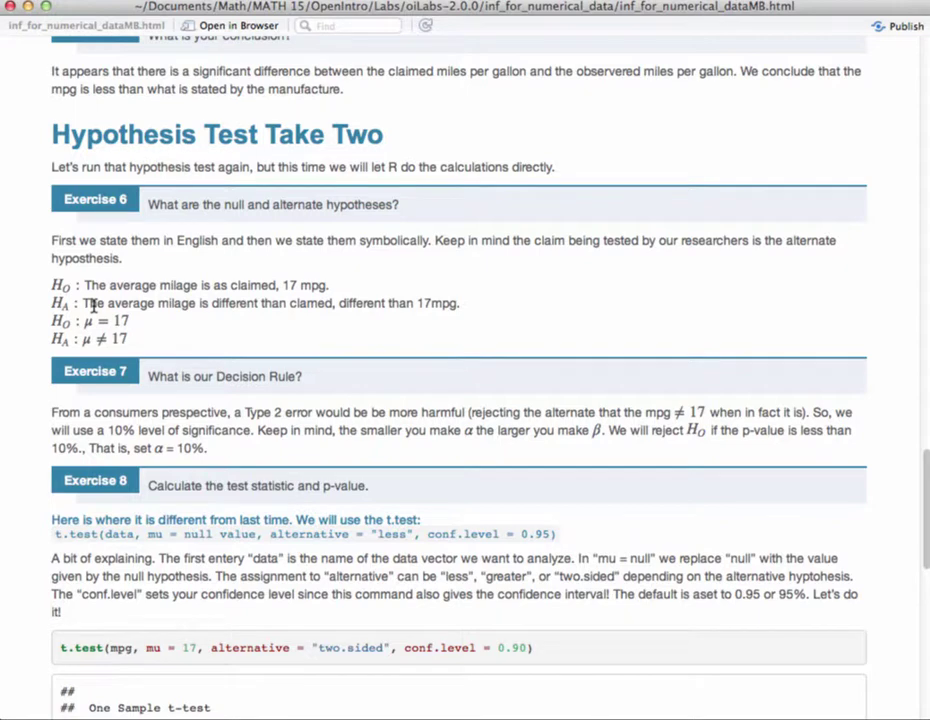
scroll(93, 307, "down", 4)
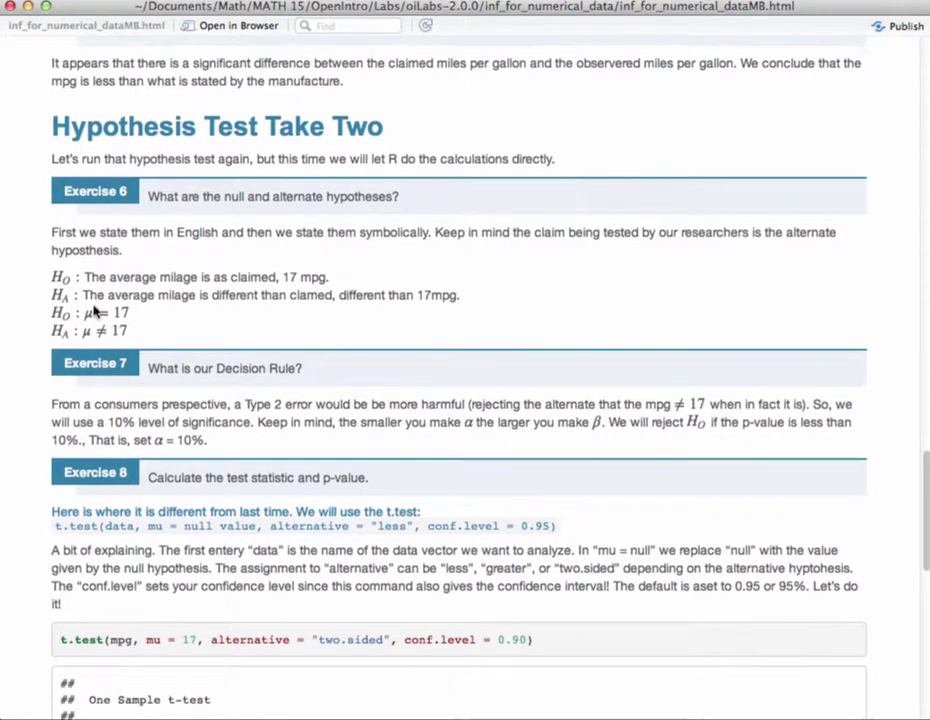
scroll(93, 307, "down", 1)
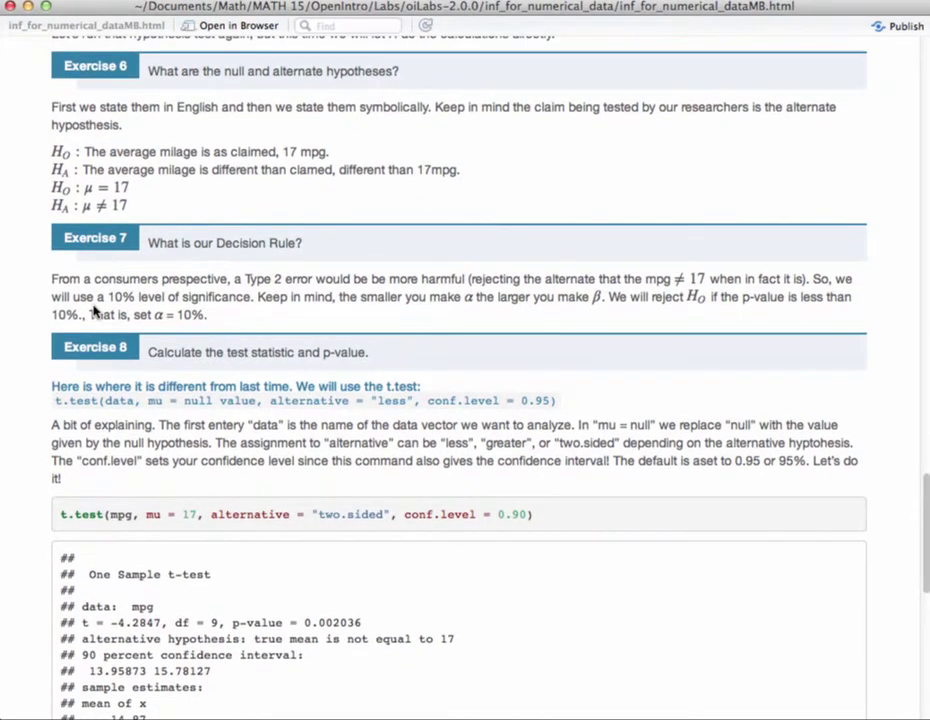
scroll(94, 310, "down", 5)
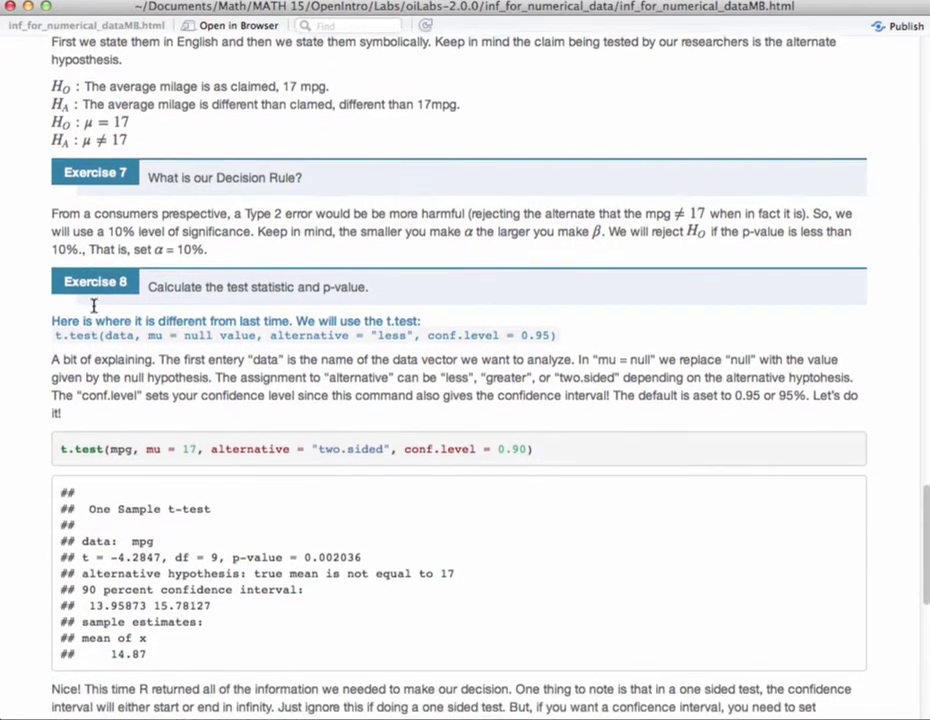
scroll(94, 308, "down", 1)
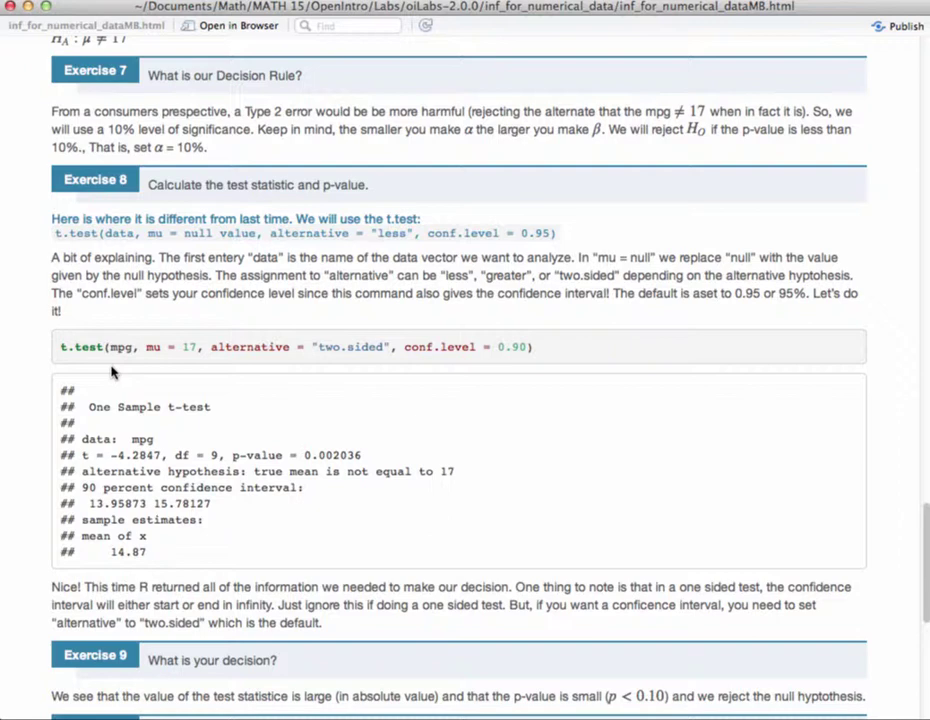
scroll(112, 372, "down", 2)
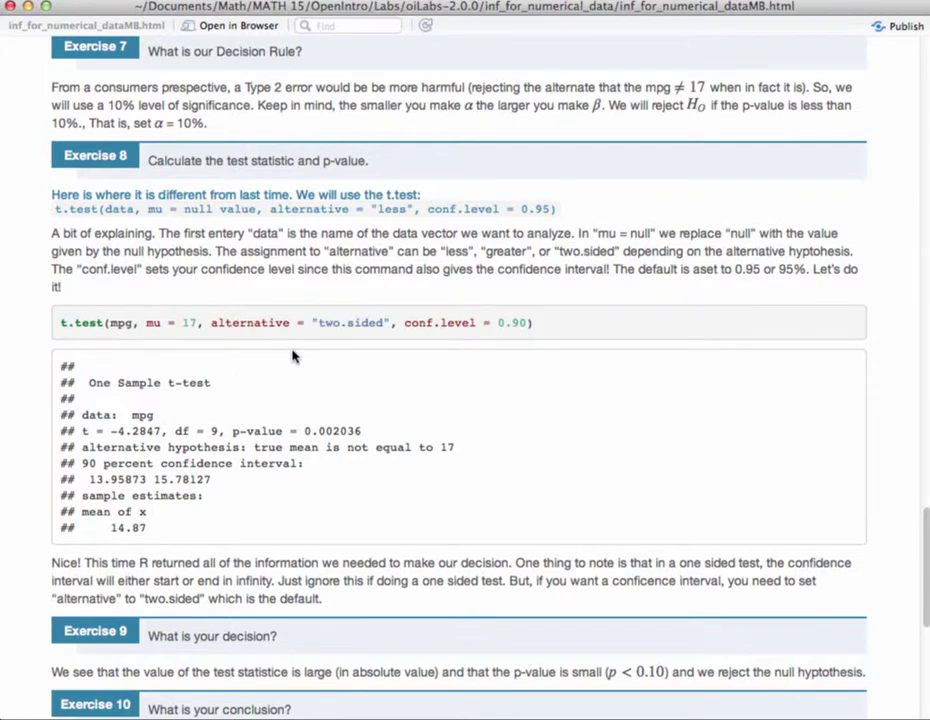
scroll(288, 358, "down", 2)
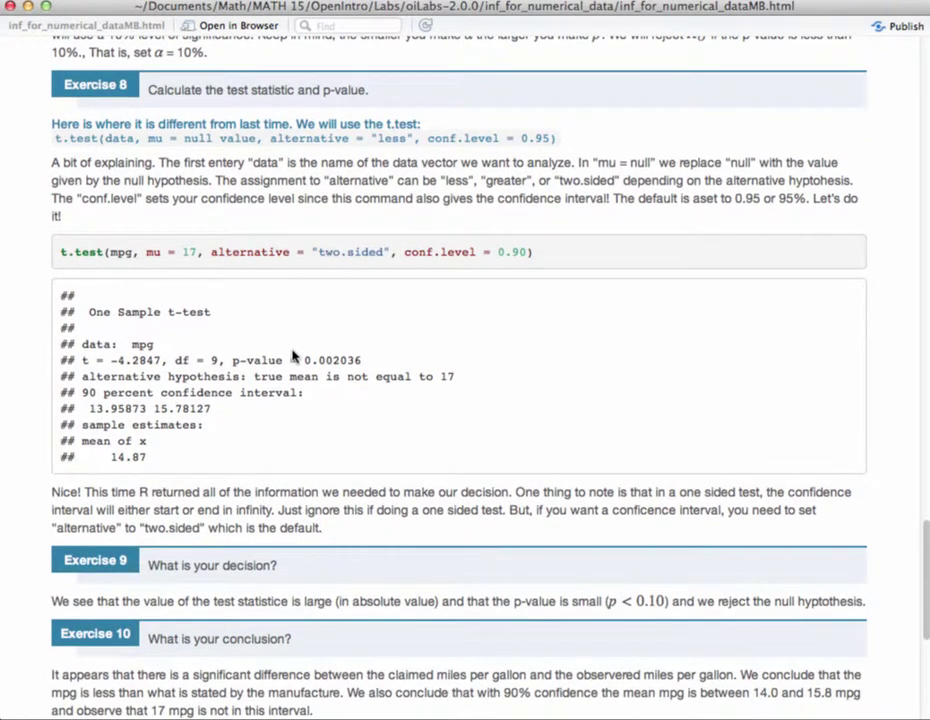
scroll(293, 356, "up", 1)
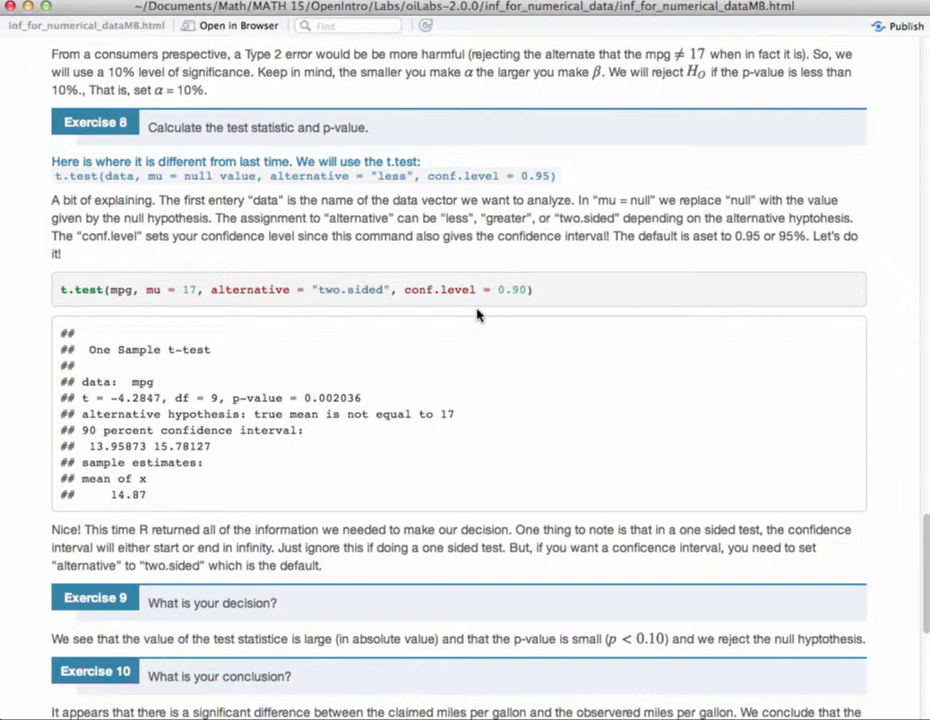
Copy the code t.test(mpg, mu = 17, alternative = "two.sided", conf.level = 0.90) from Exercise 8
scroll(477, 315, "down", 3)
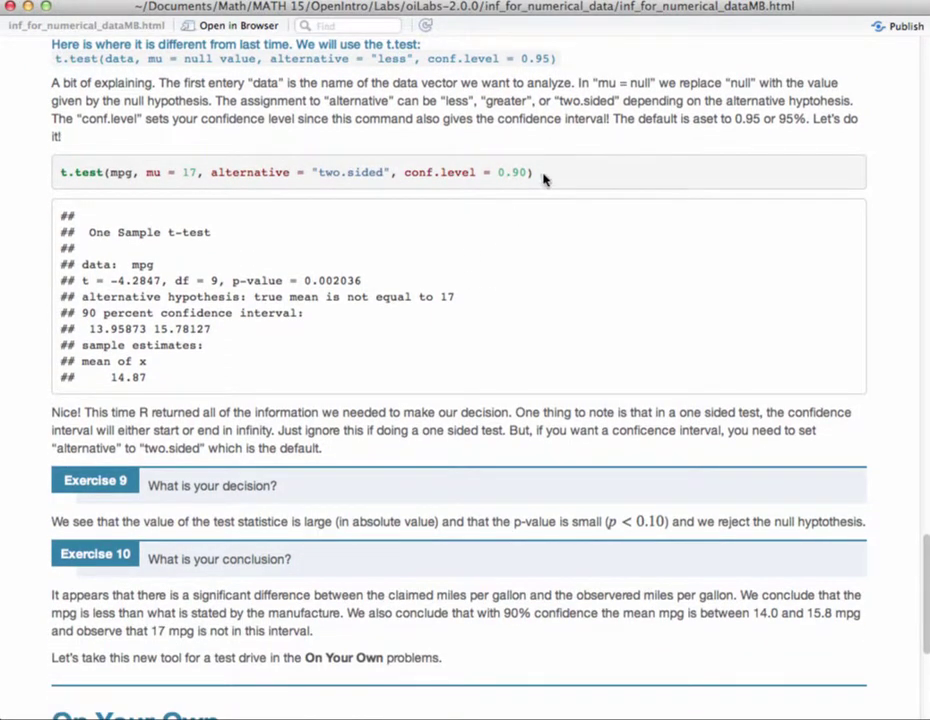
left_click_drag(543, 178, 52, 175)
key("super+c")
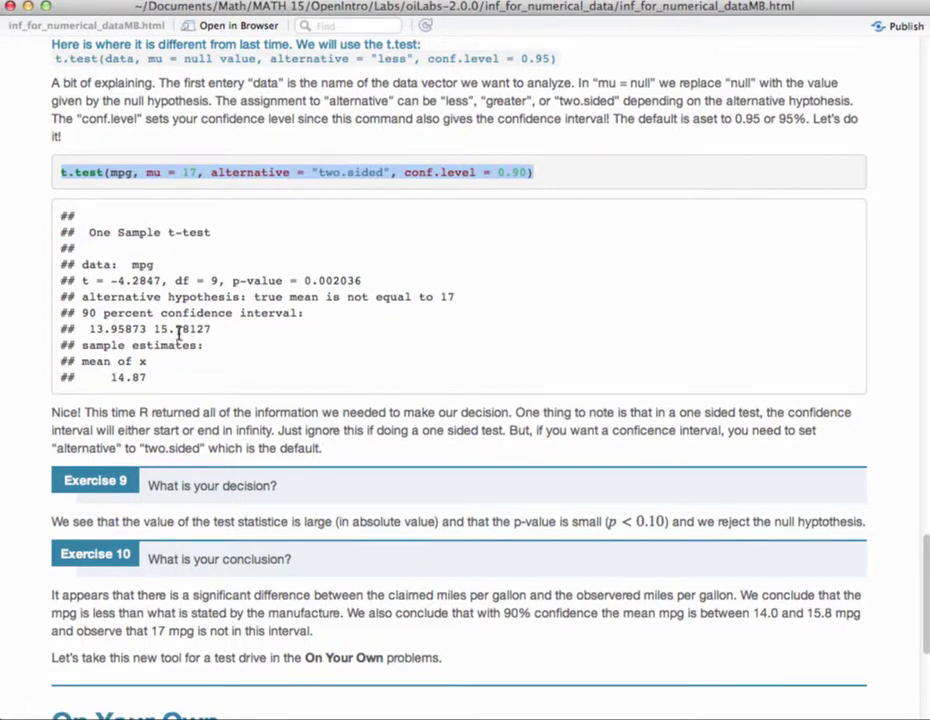
Return to assignment7.Rmd in RStudio and insert a new R chunk below the second one, leaving two blank lines between them
key("super+grave")
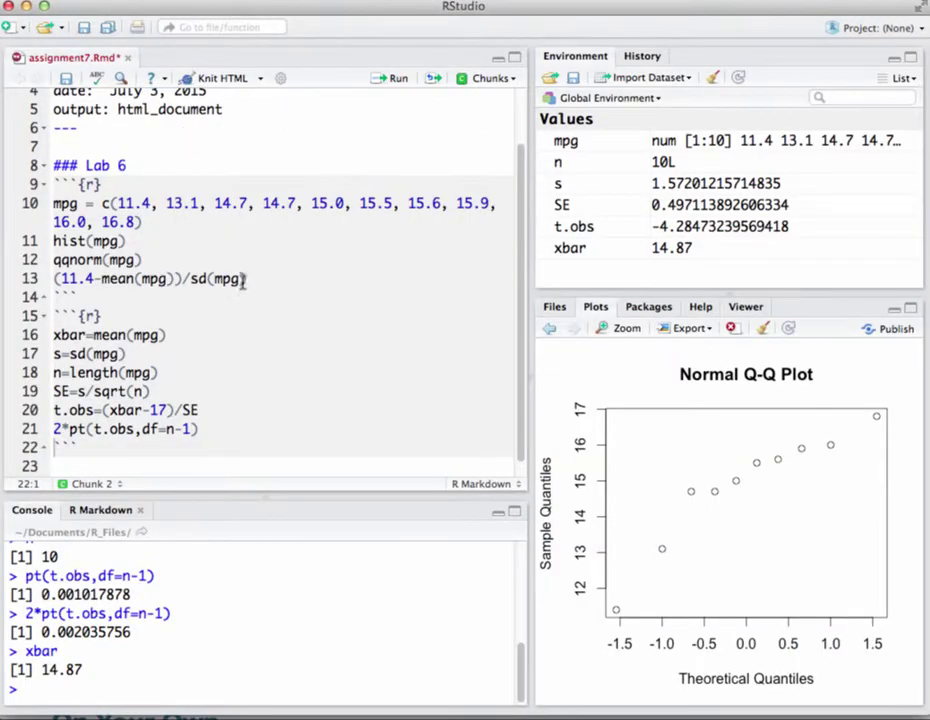
left_click(161, 461)
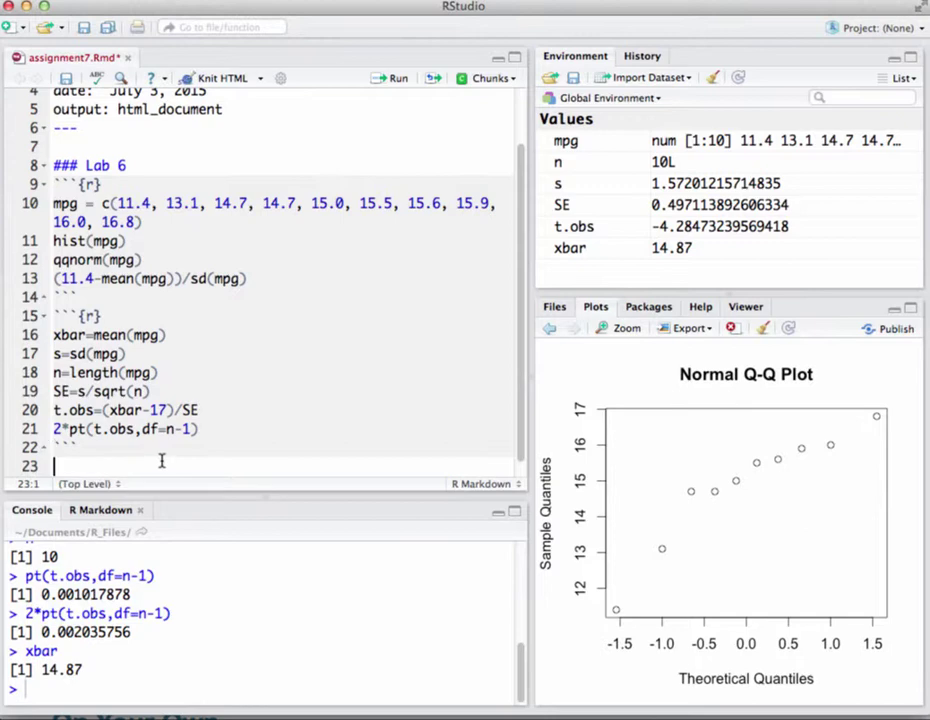
key("Return")
key("Return")
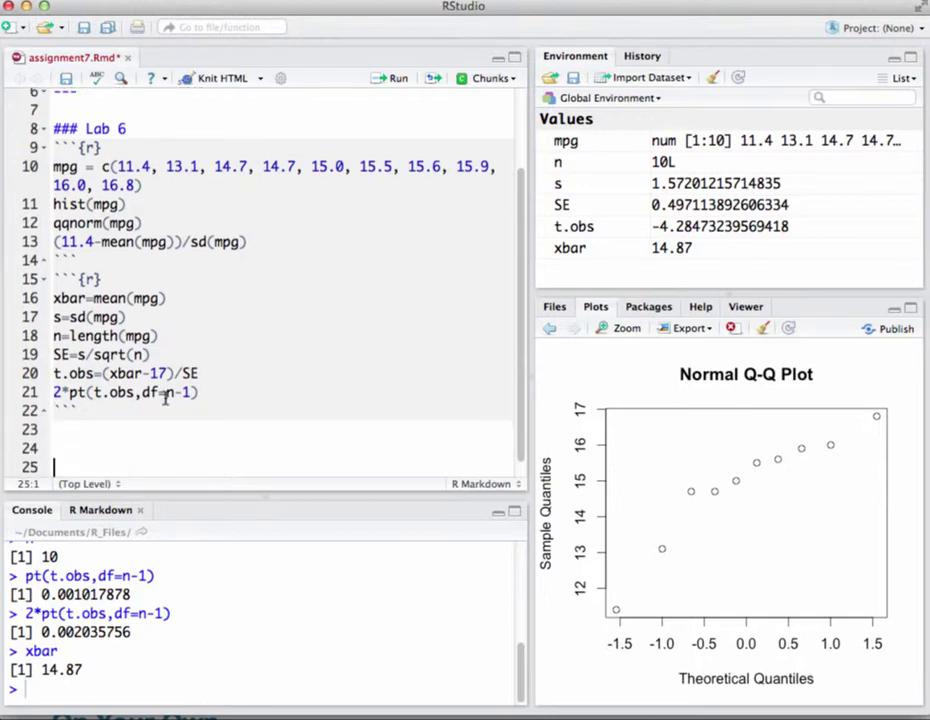
left_click(476, 77)
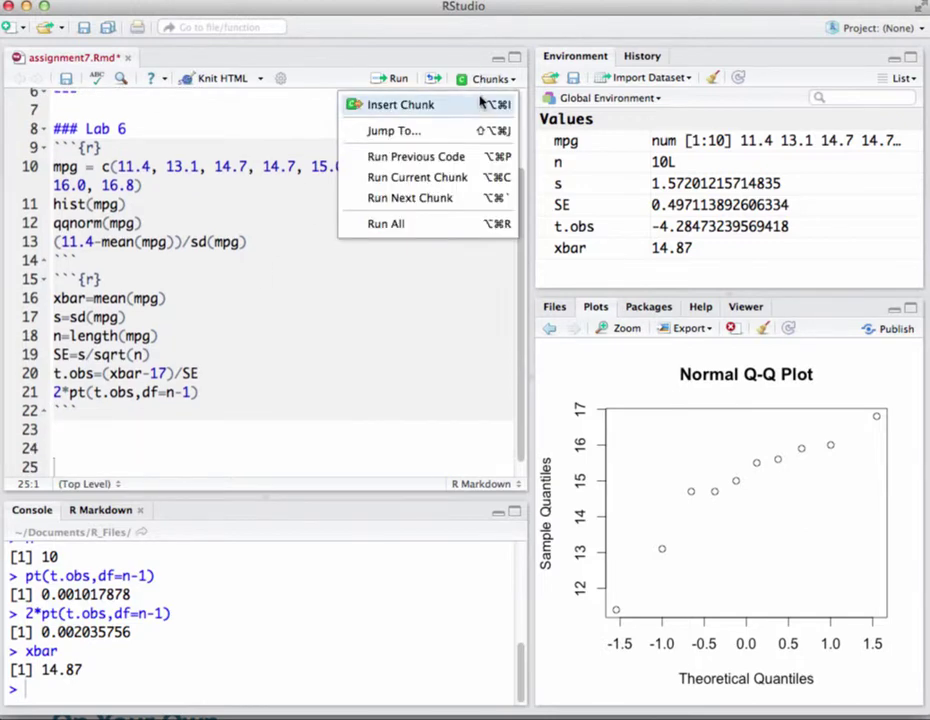
left_click(395, 104)
Paste the copied two-sided t.test call for mpg into the new chunk and run it
left_click(131, 427)
key("super+v")
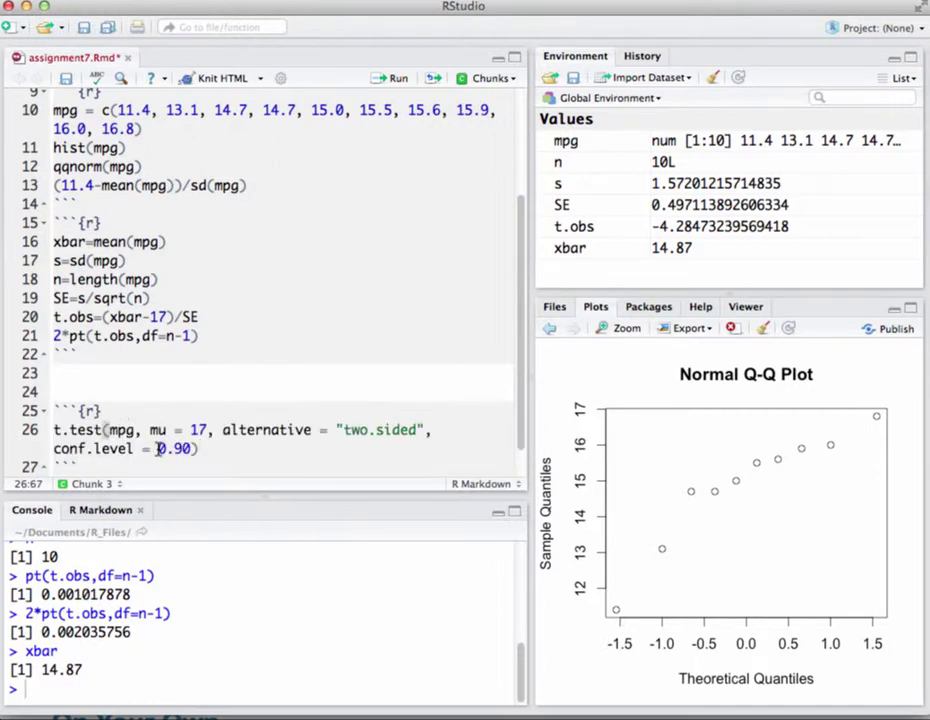
left_click(384, 79)
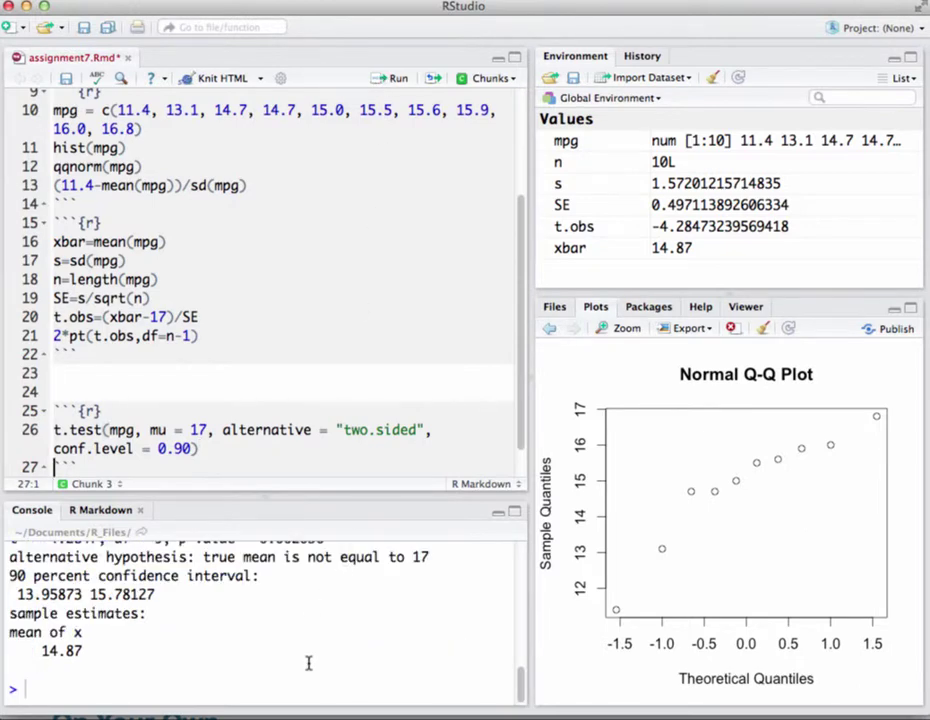
Examine the console output of the t.test call, checking the p-value, the 90 percent confidence interval and the sample mean
scroll(309, 664, "up", 4)
scroll(309, 664, "up", 1)
scroll(309, 664, "down", 2)
scroll(309, 664, "down", 2)
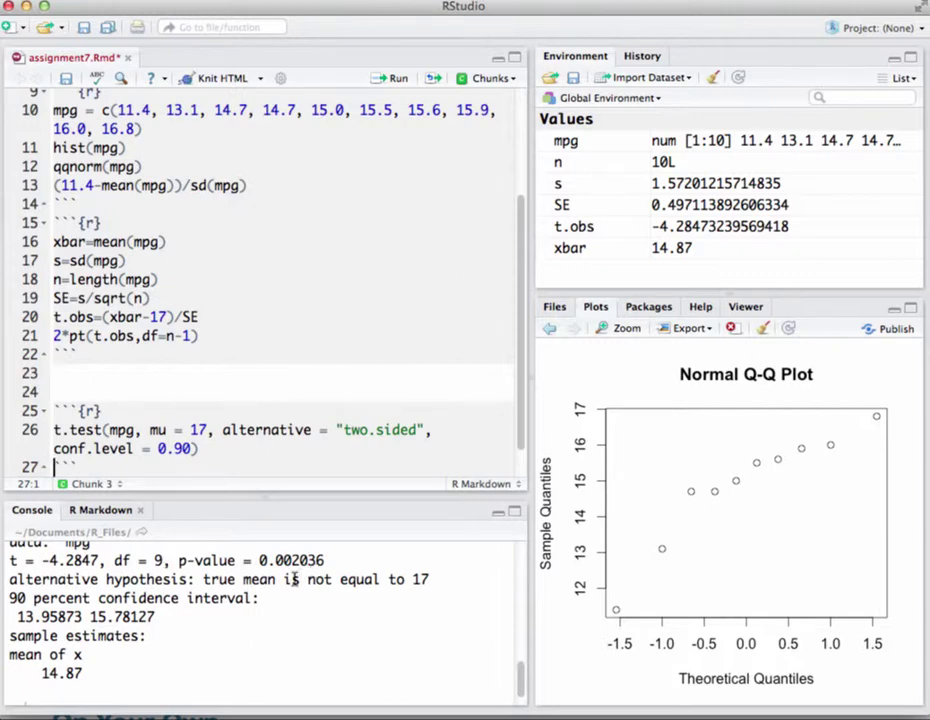
scroll(285, 588, "up", 5)
scroll(285, 588, "up", 3)
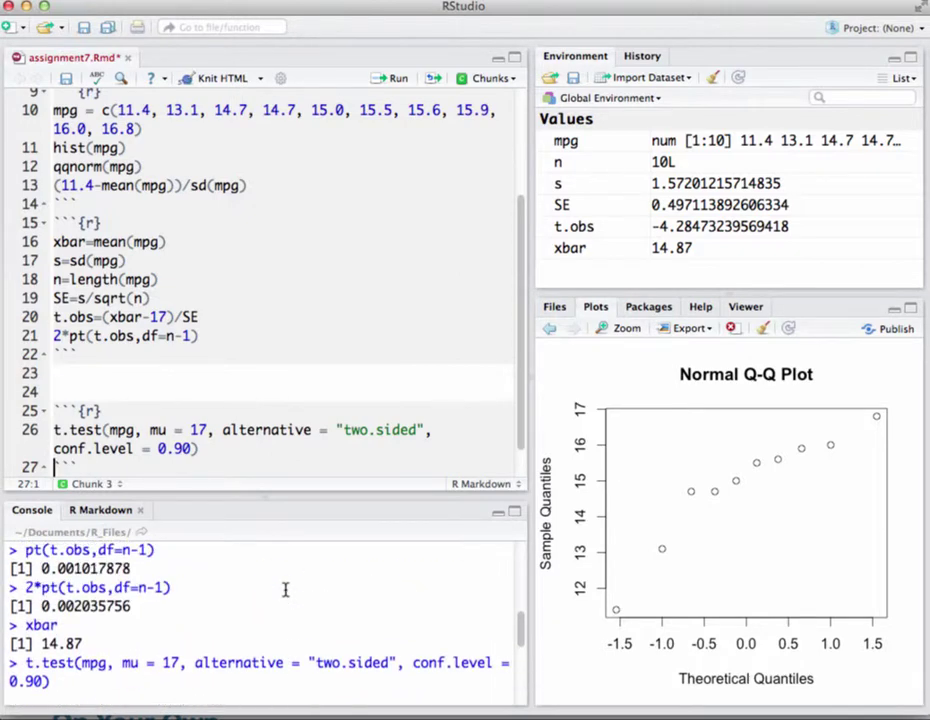
scroll(285, 588, "down", 8)
scroll(285, 590, "up", 1)
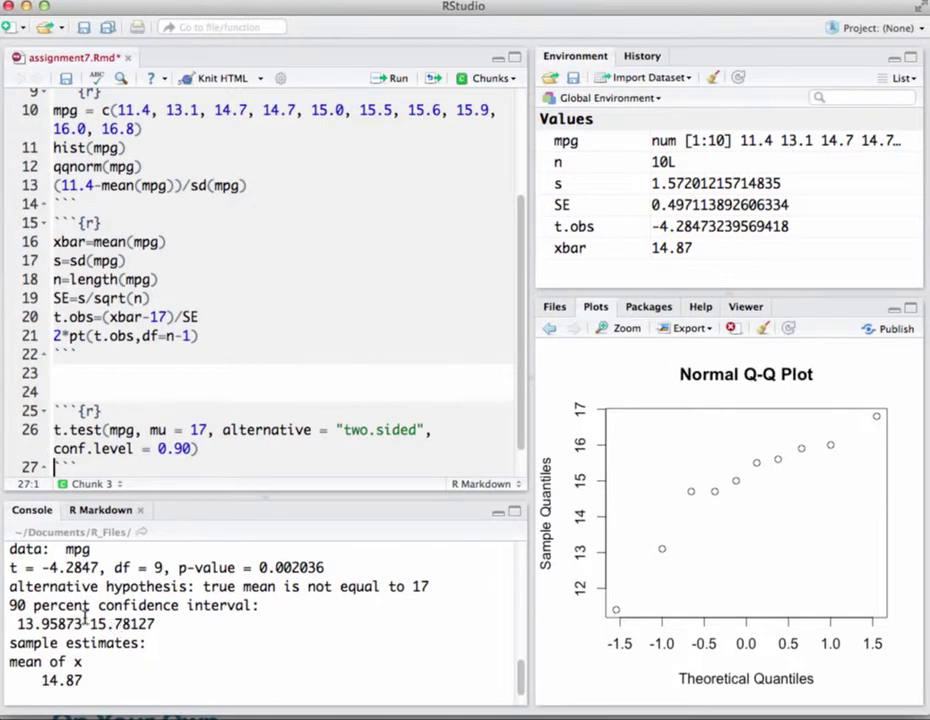
left_click_drag(156, 624, 18, 624)
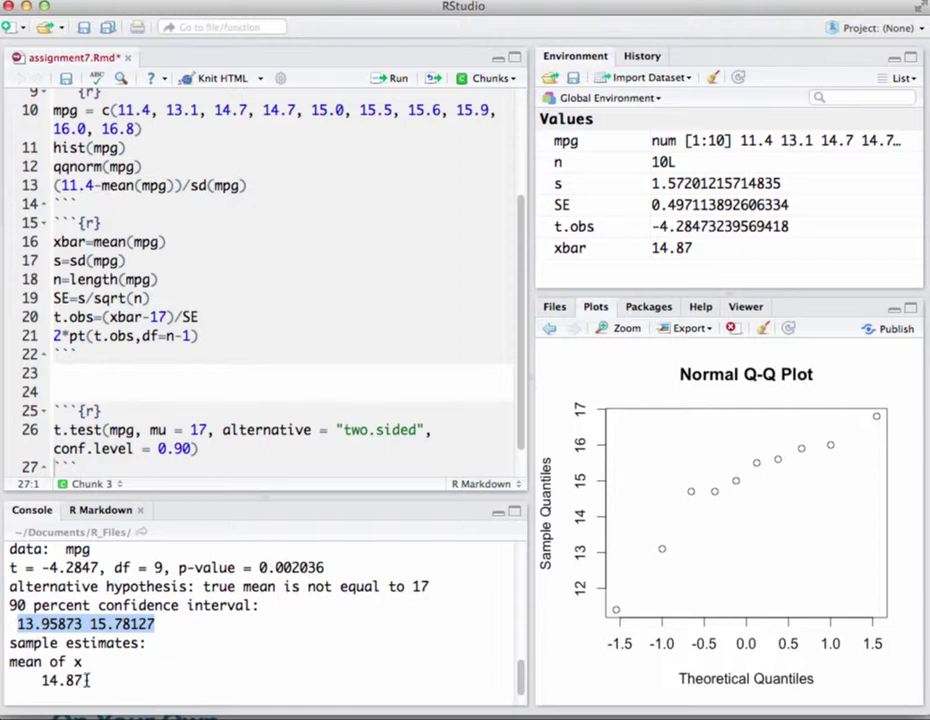
scroll(88, 679, "down", 1)
scroll(88, 679, "up", 2)
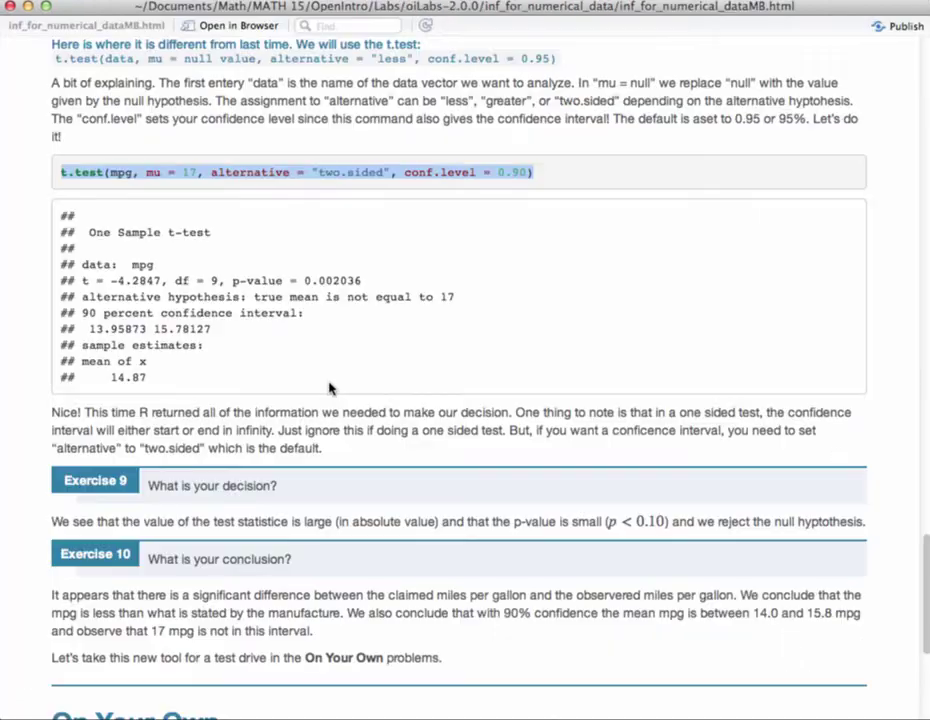
Switch to the lab document, review the manual test statistic and p-value calculation in Exercise 3, and return to RStudio
scroll(330, 370, "up", 10)
scroll(330, 365, "up", 10)
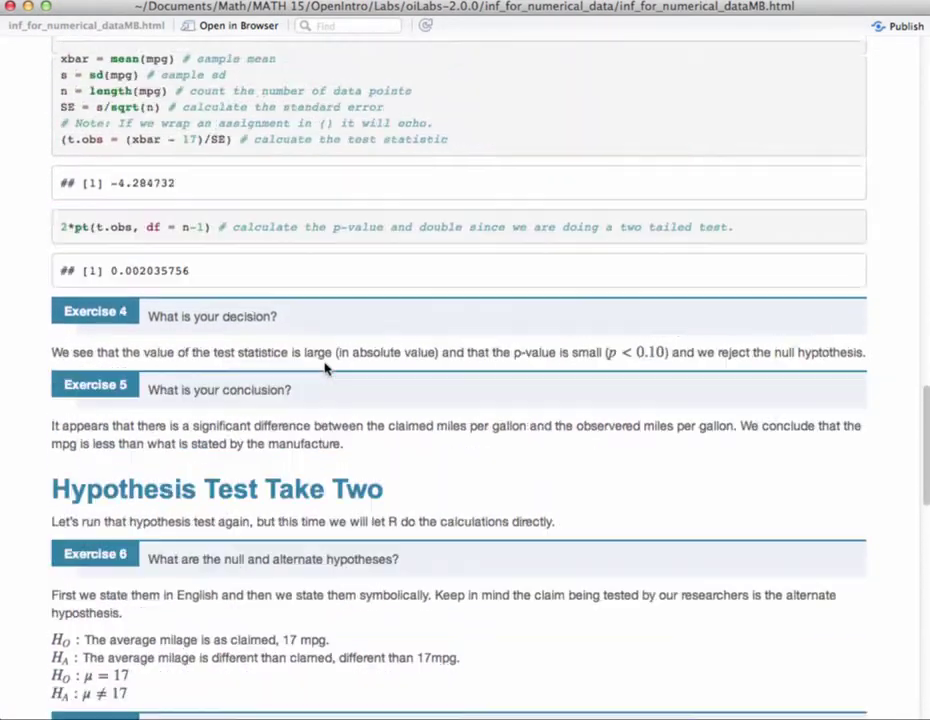
scroll(325, 363, "down", 5)
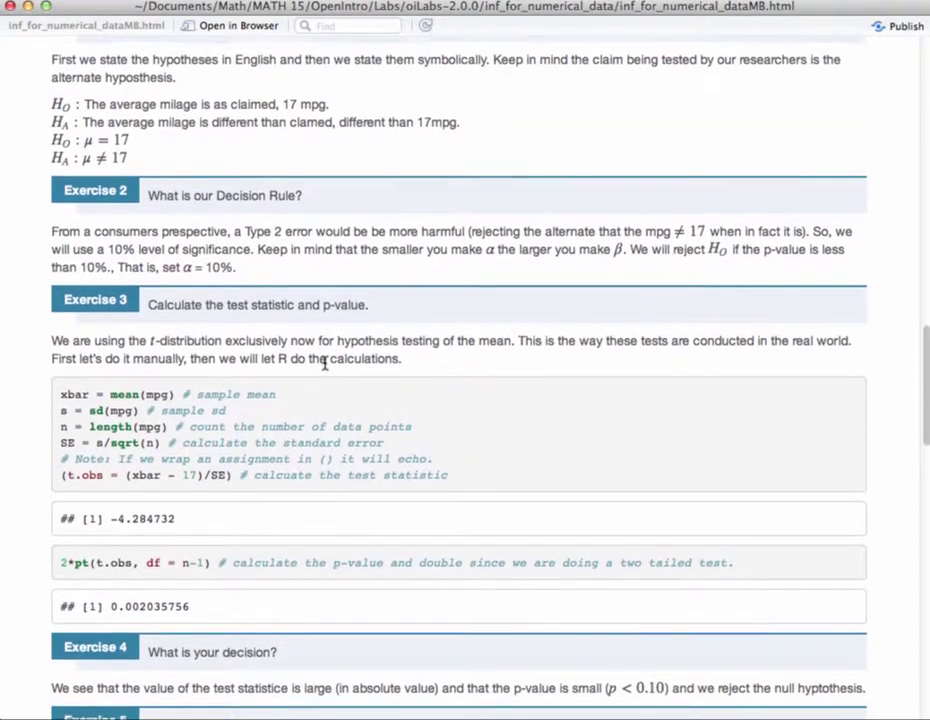
scroll(325, 368, "down", 1)
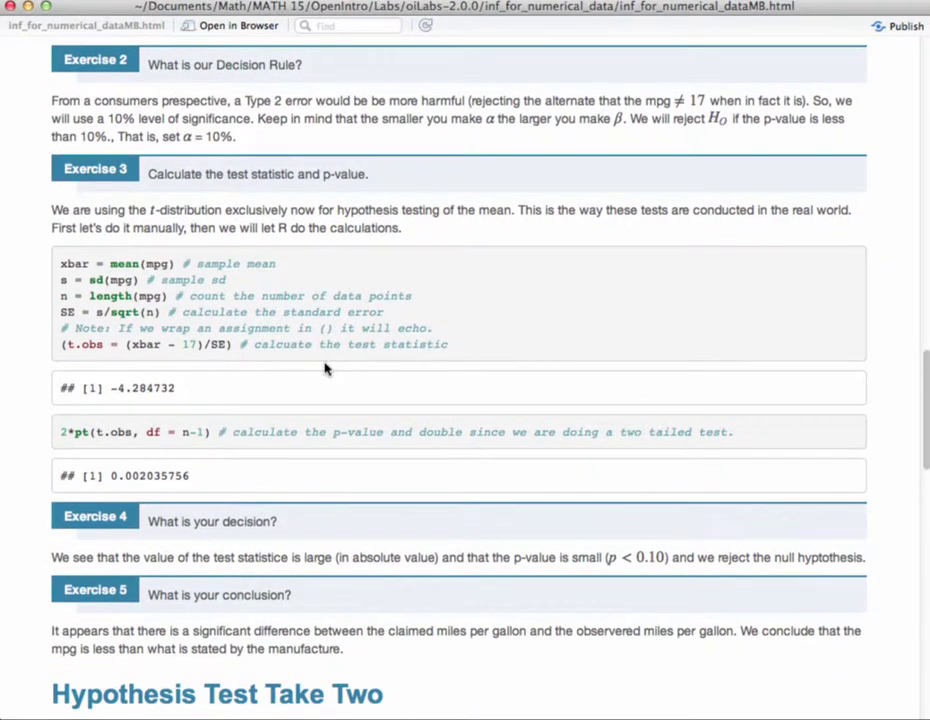
key("super+w")
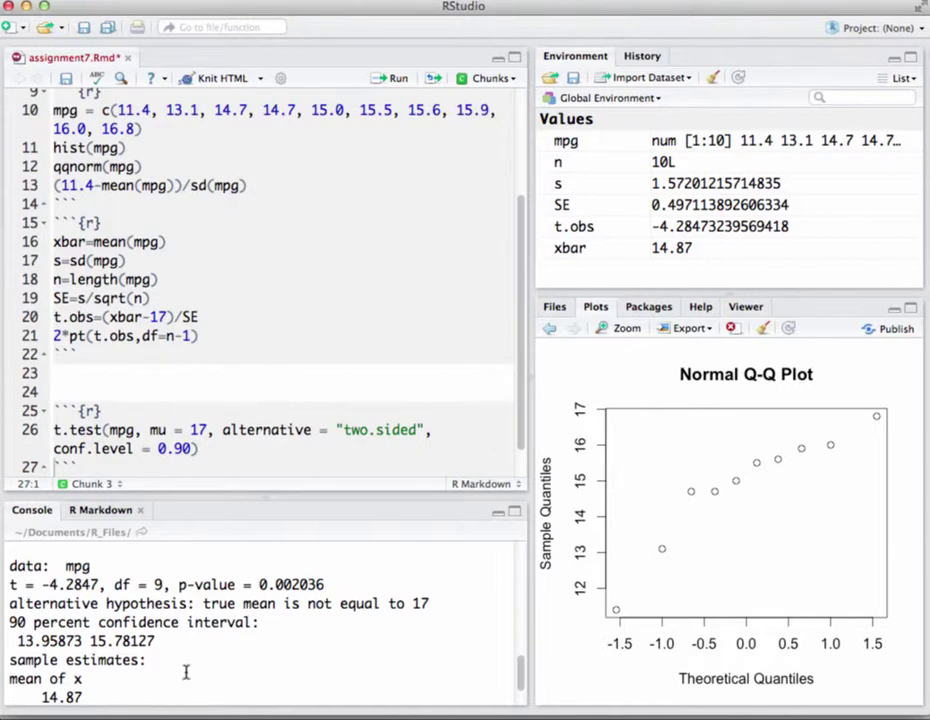
Open the R help page with ?t.test in the console and examine the x and y = NULL arguments of the default method
scroll(295, 622, "down", 2)
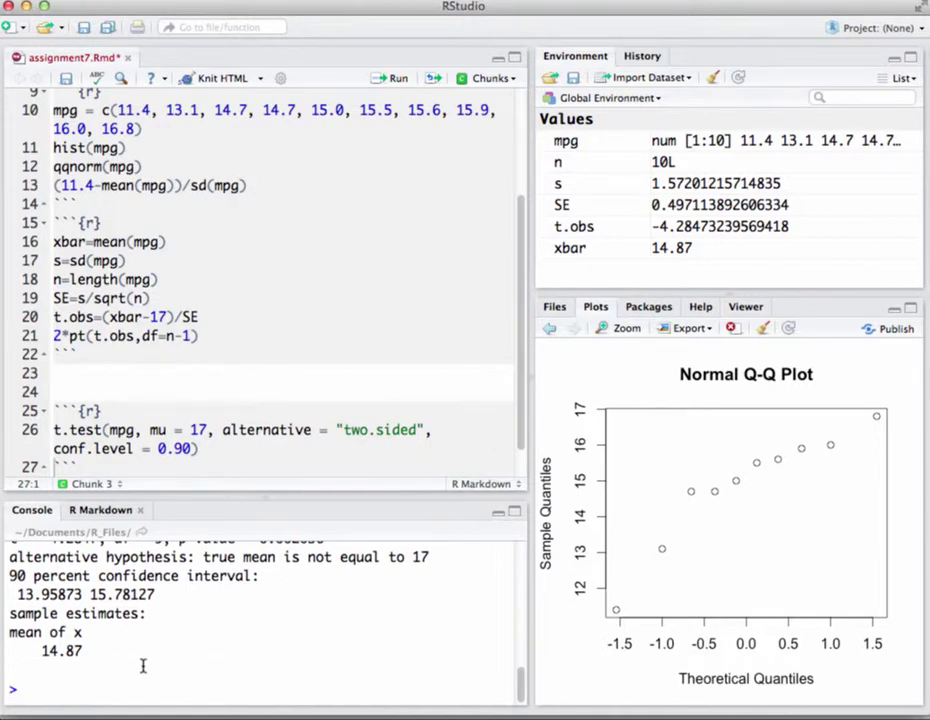
type("?t.test")
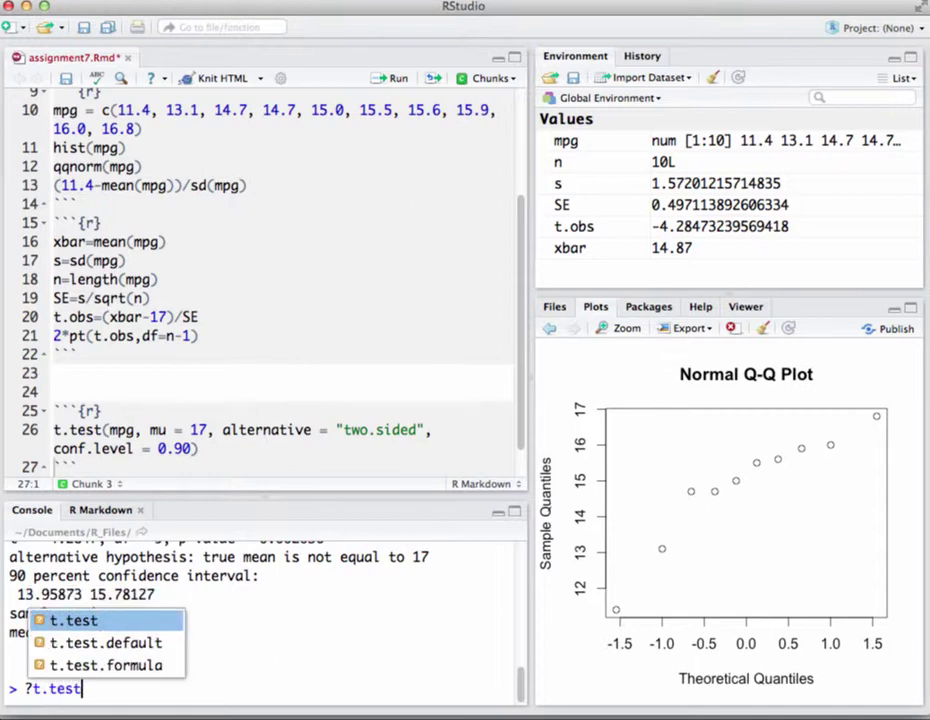
key("Escape")
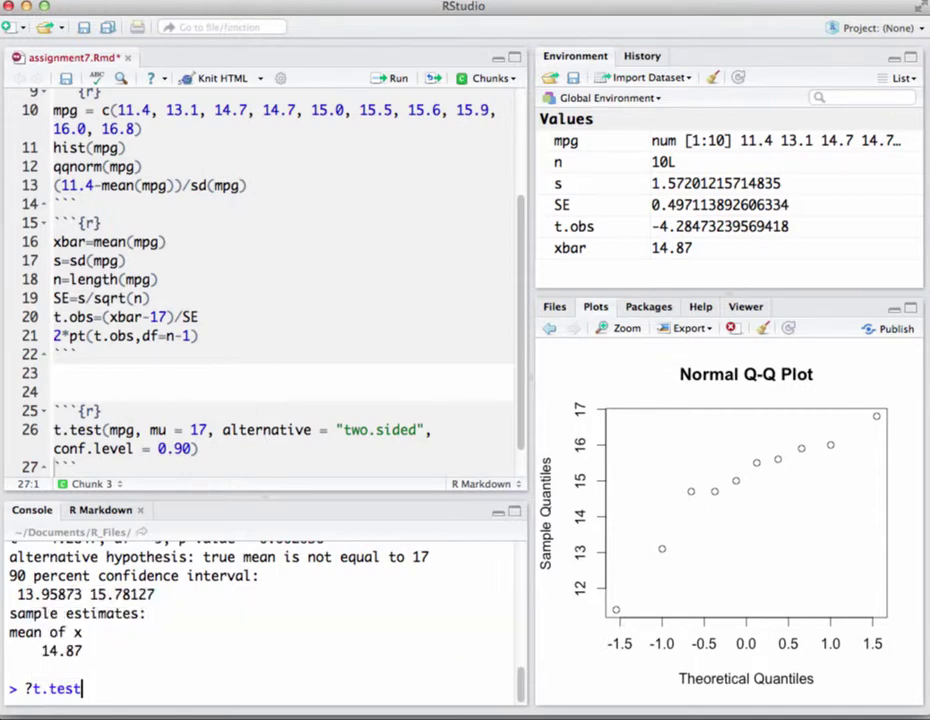
key("Return")
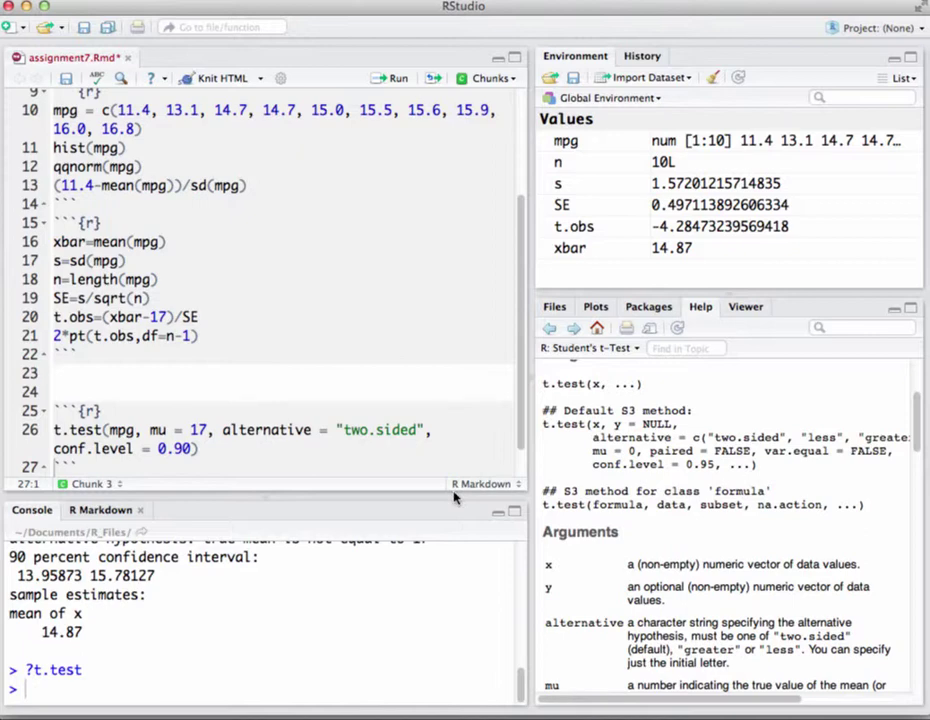
scroll(493, 333, "down", 2)
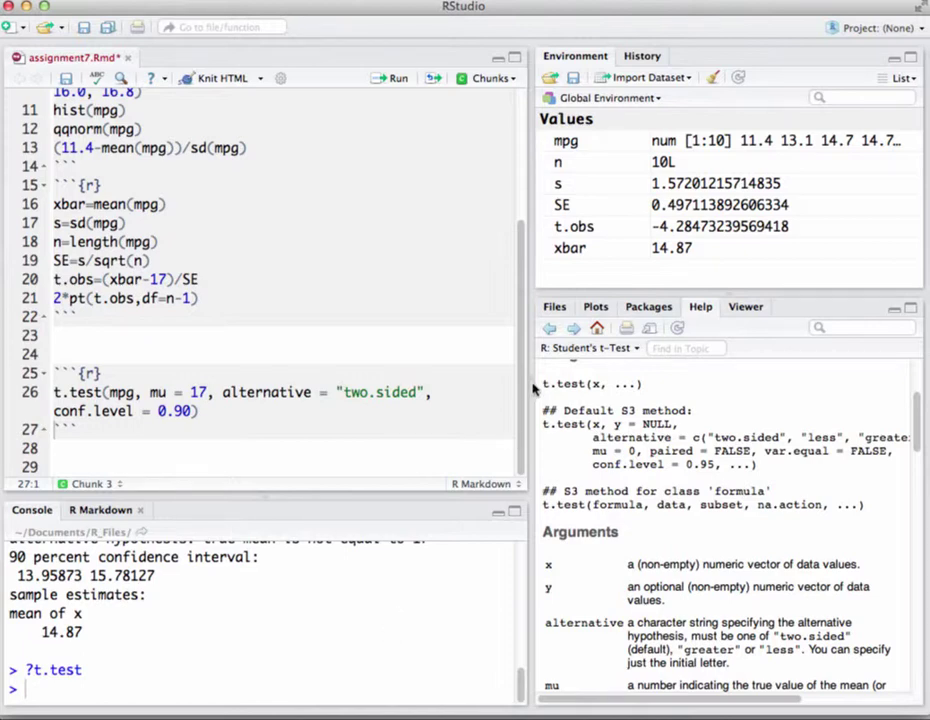
double_click(596, 424)
left_click(617, 424)
double_click(617, 424)
double_click(595, 424)
double_click(616, 424)
Switch back to the lab document and select the normtemp read.table and summary(normtemp) code under On Your Own
key("super+grave")
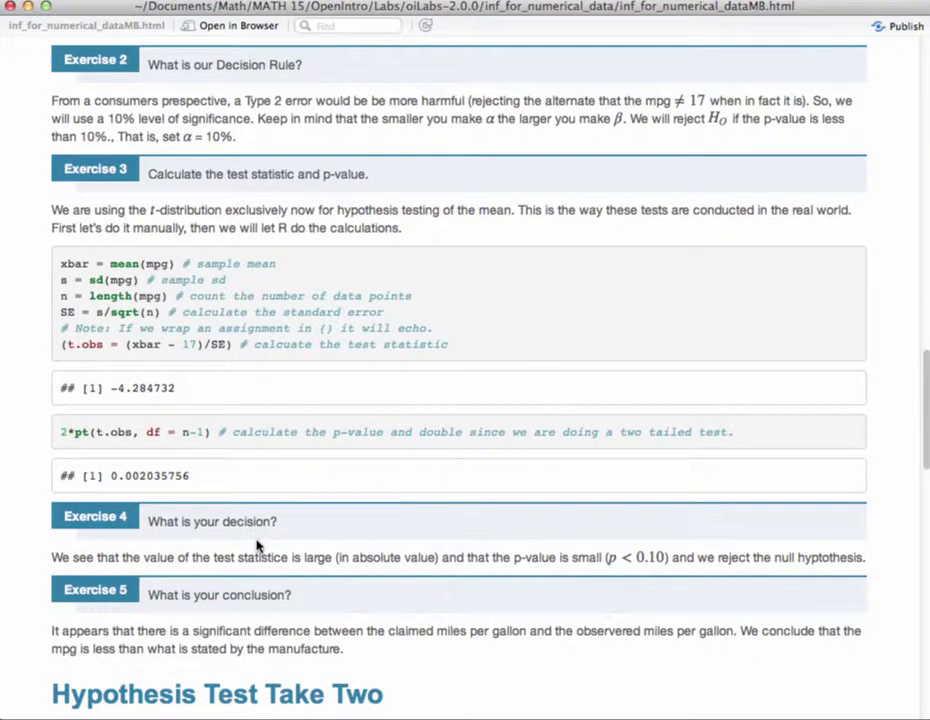
scroll(258, 545, "down", 2)
scroll(258, 545, "down", 15)
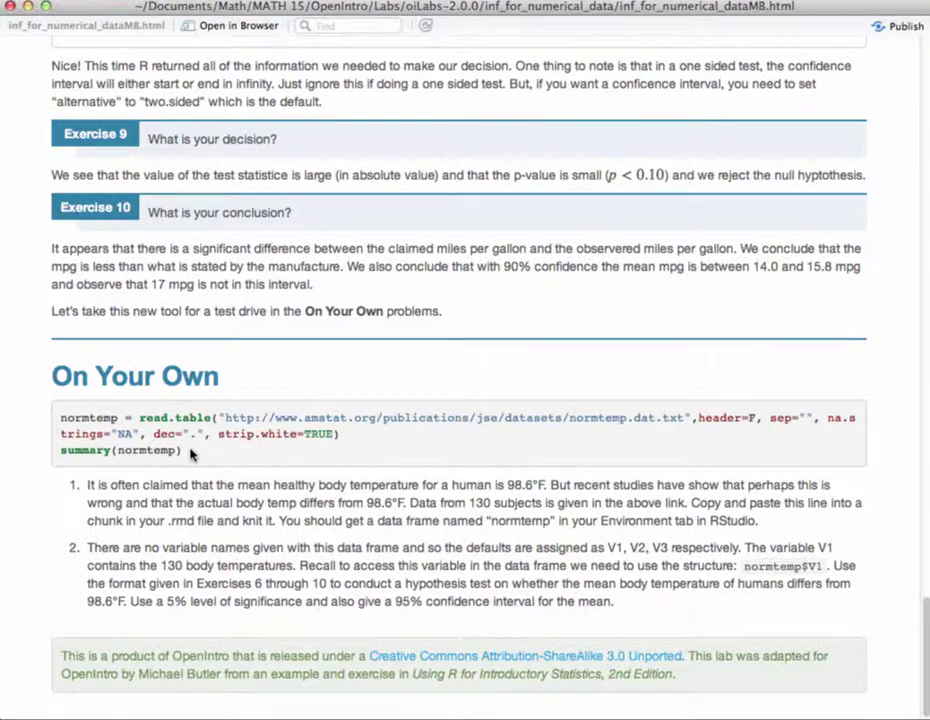
left_click_drag(183, 451, 60, 416)
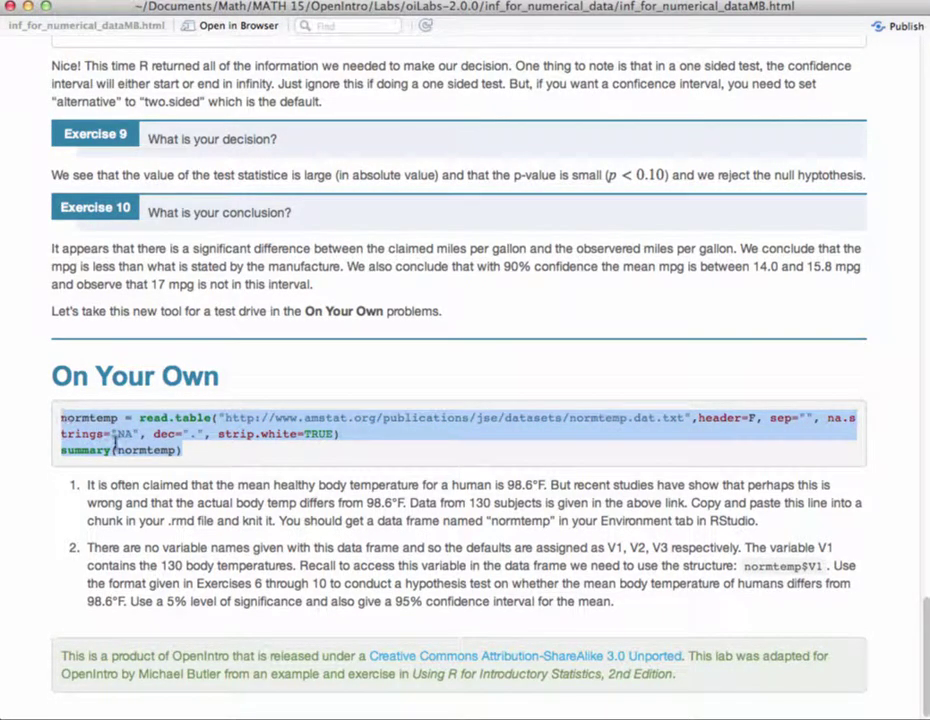